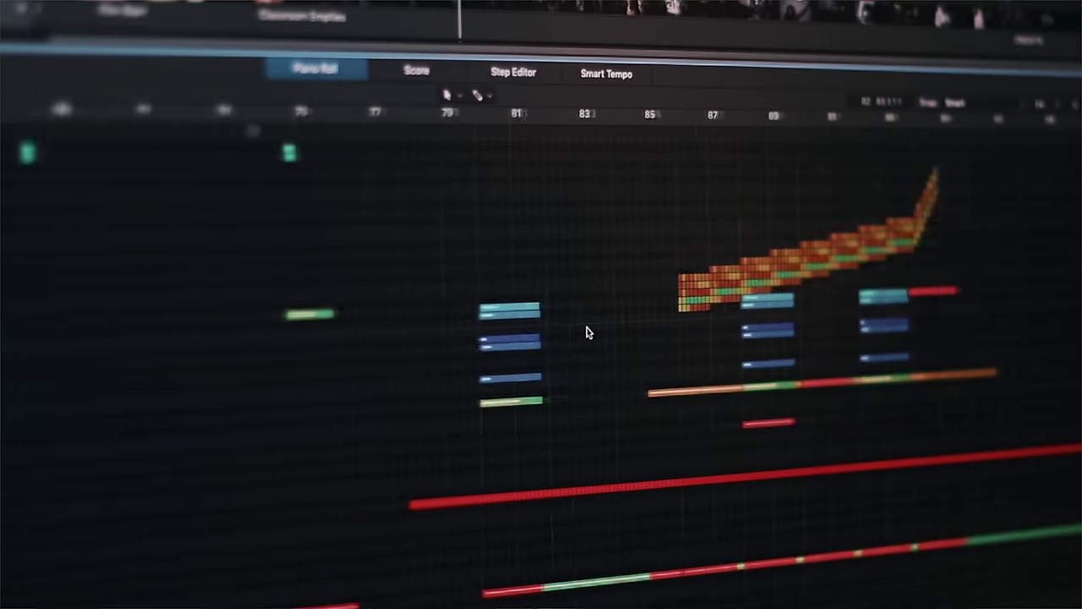
scroll(338, 209, right, 2)
scroll(338, 209, right, 4)
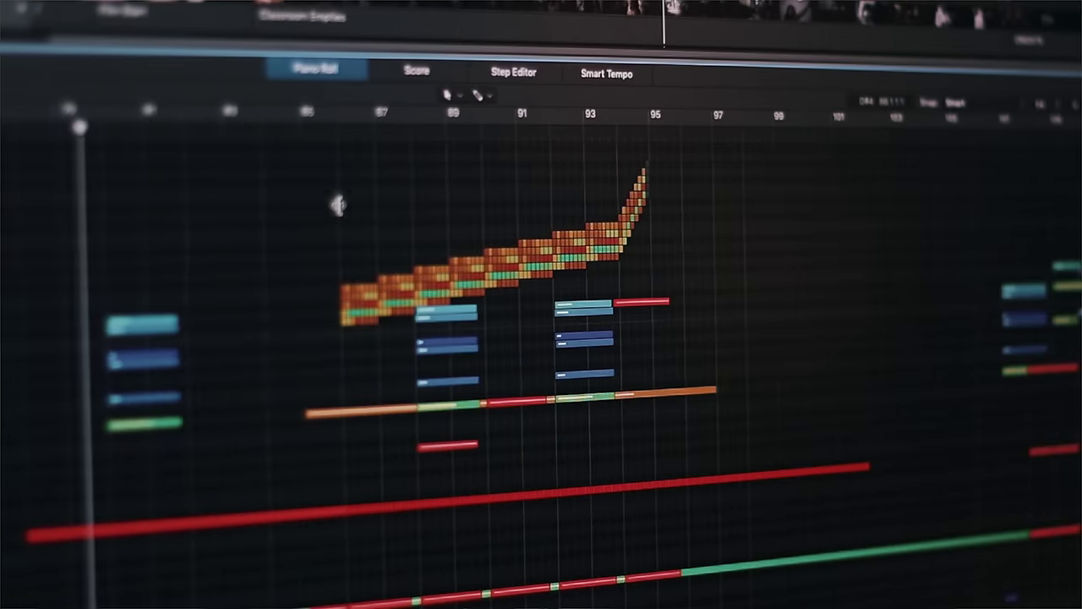
scroll(338, 209, right, 3)
scroll(338, 209, right, 3)
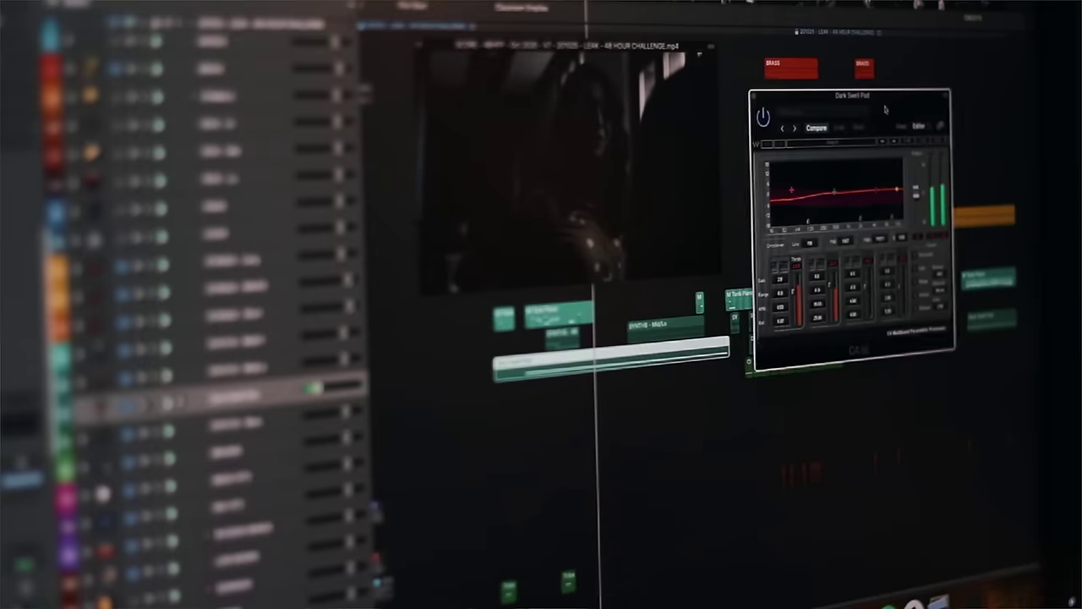
Nudge the Dark Swell Pad equaliser window aside and close it
drag(762, 99, 753, 97)
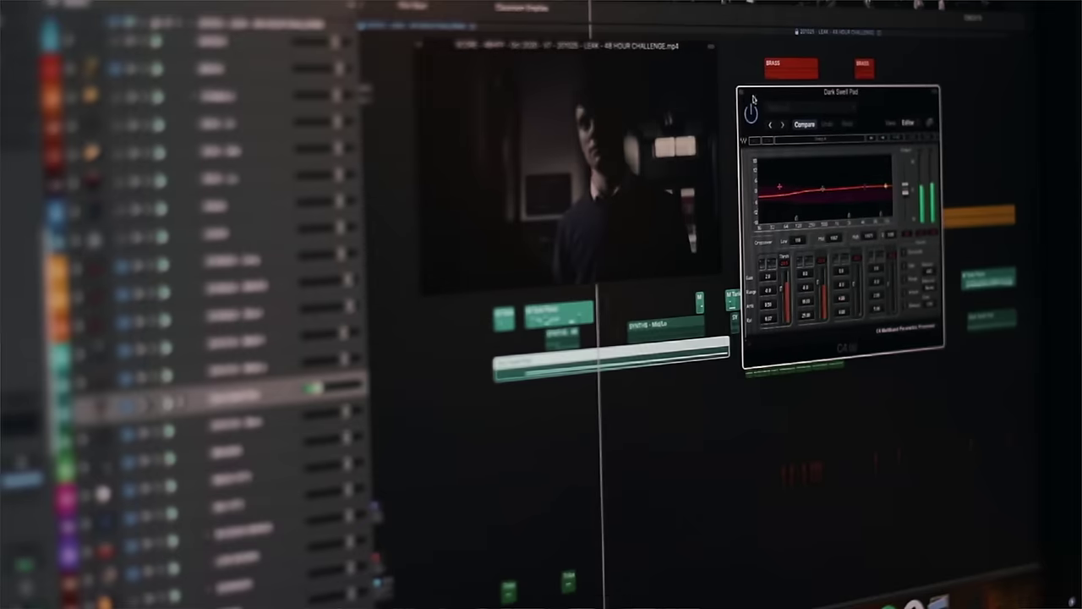
click(738, 90)
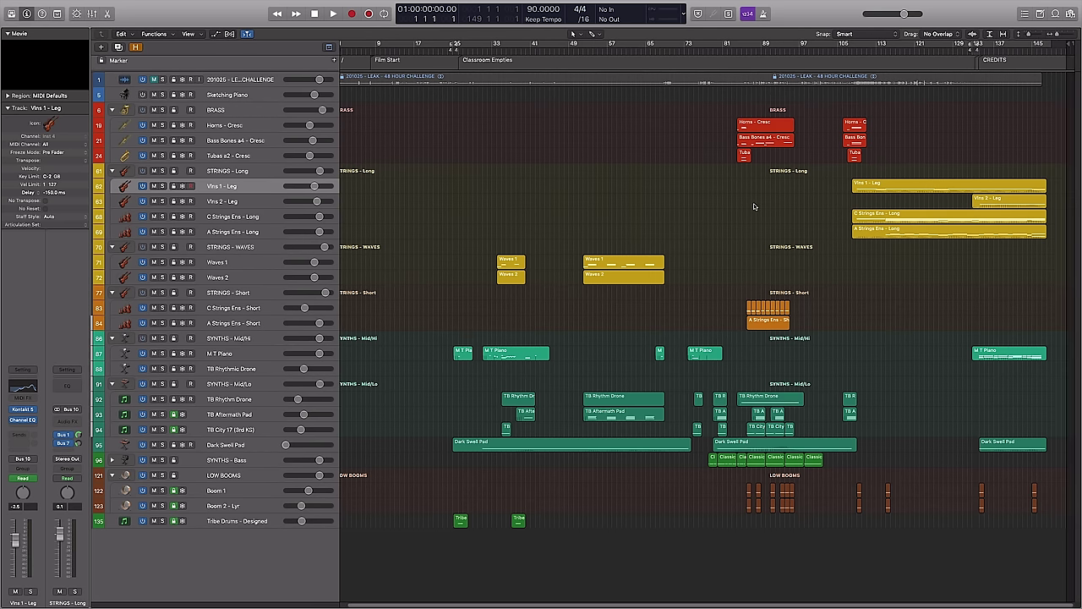
Zoom the arrangement timeline in, then back out to see more bars
key(super+Right)
key(super+Left)
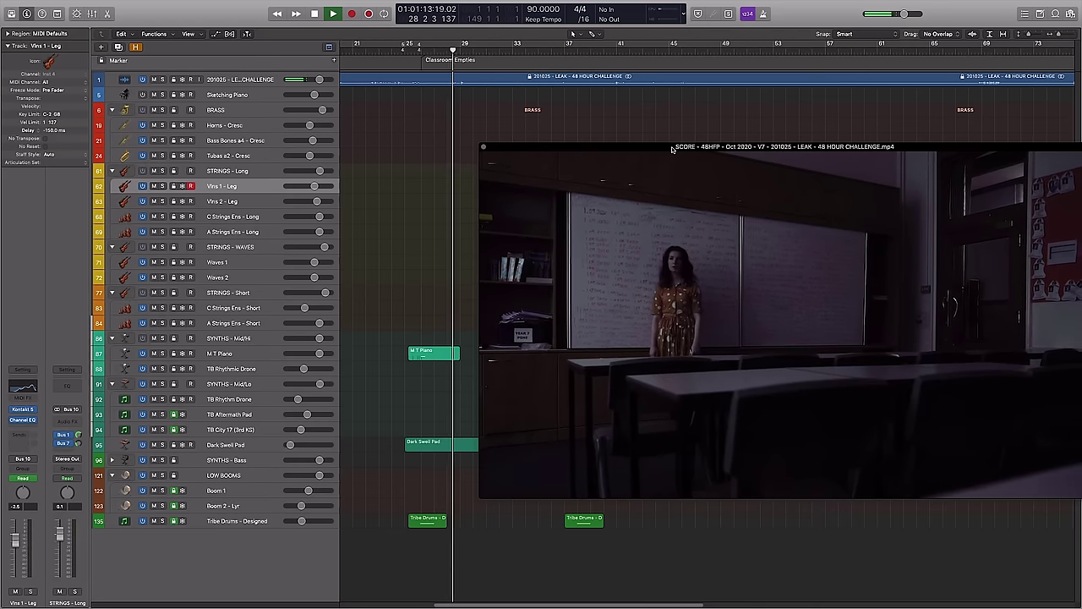
Shift the film preview left, then play briefly from just past bar 25
drag(672, 149, 648, 146)
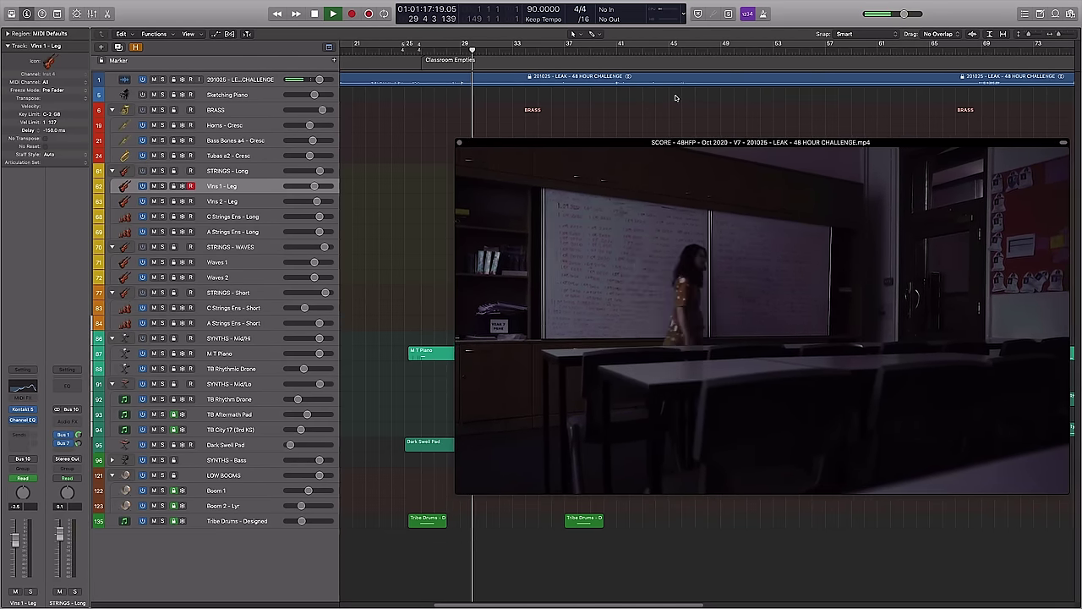
key(space)
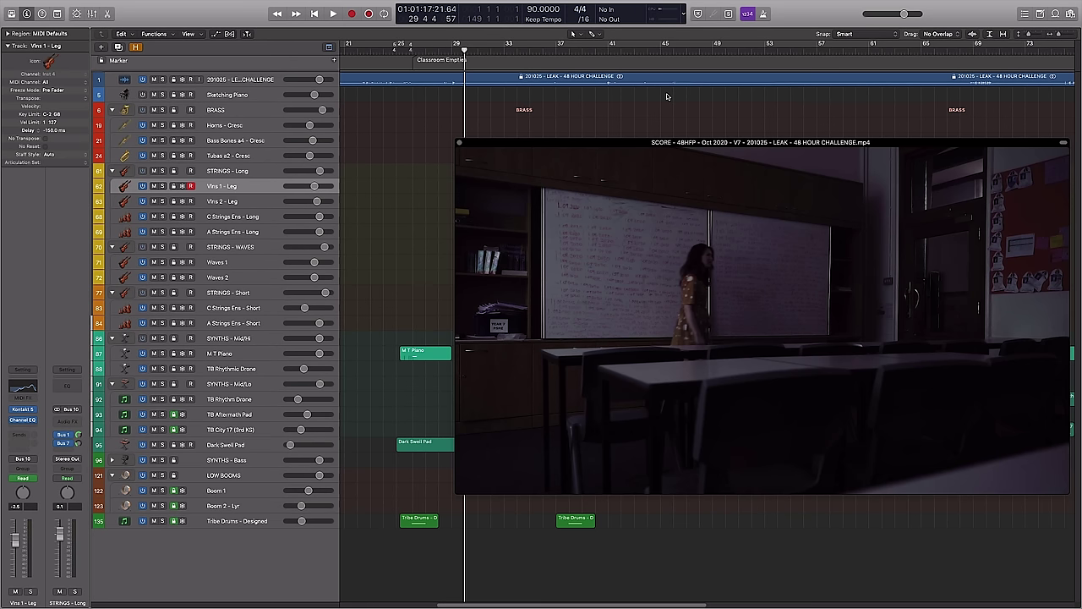
scroll(666, 98, right, 2)
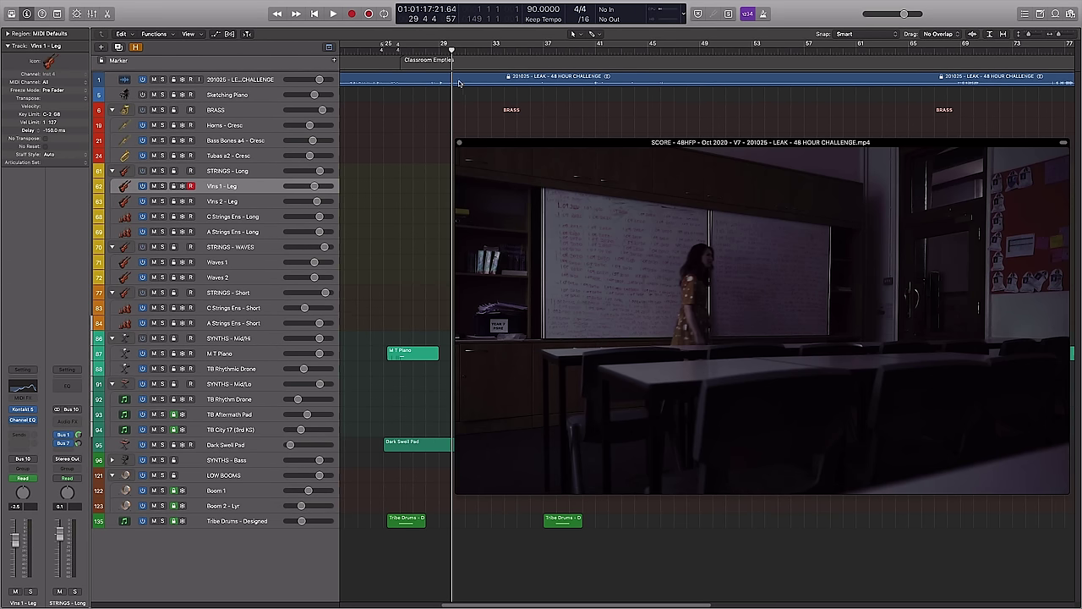
key(comma)
key(comma)
key(comma)
key(super+Right)
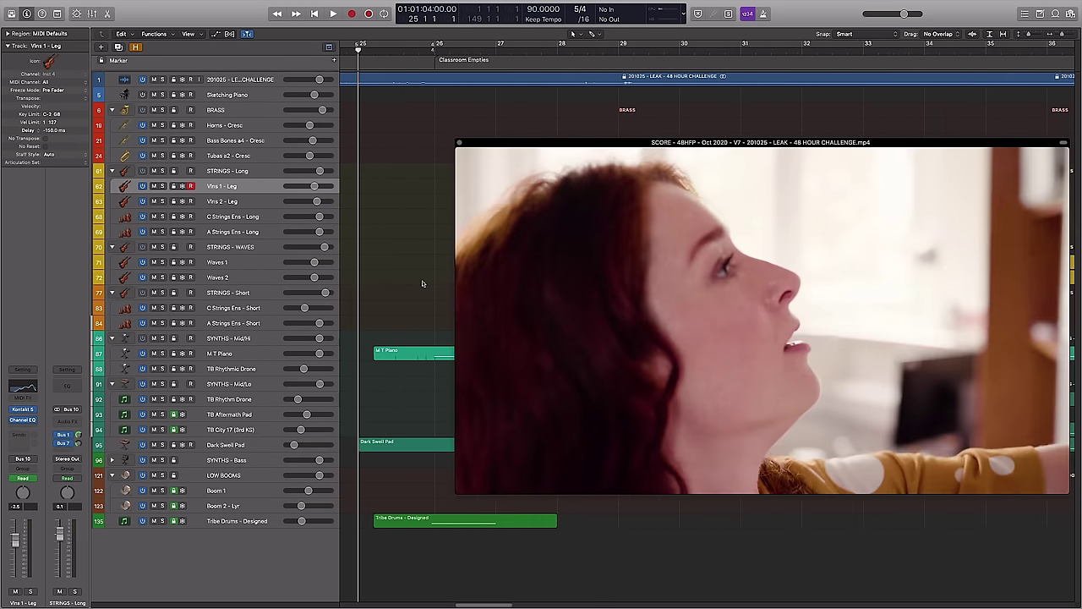
scroll(422, 284, right, 1)
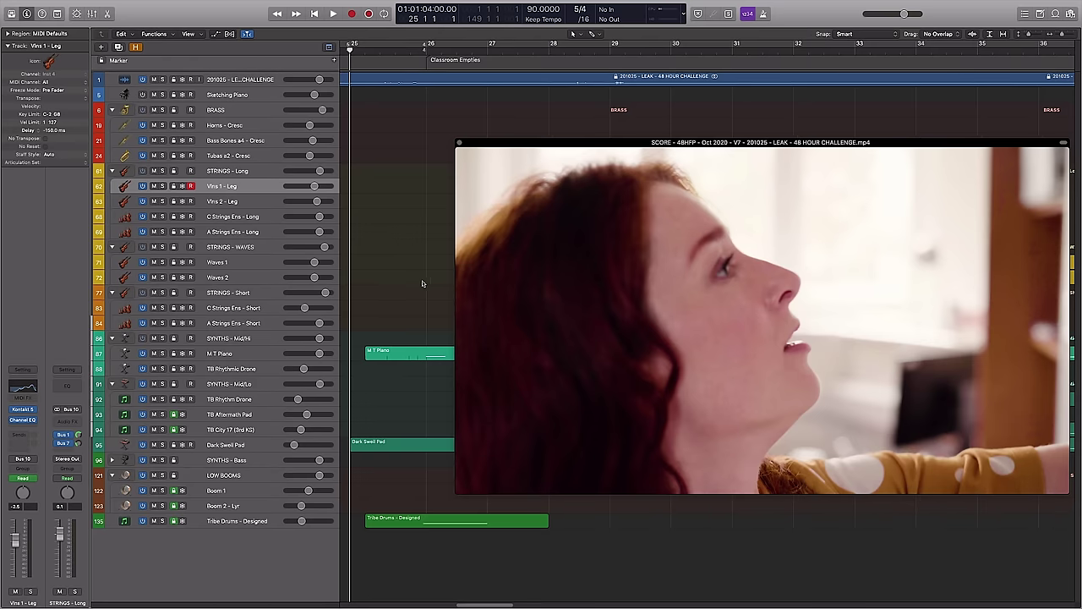
click(413, 56)
scroll(414, 85, right, 2)
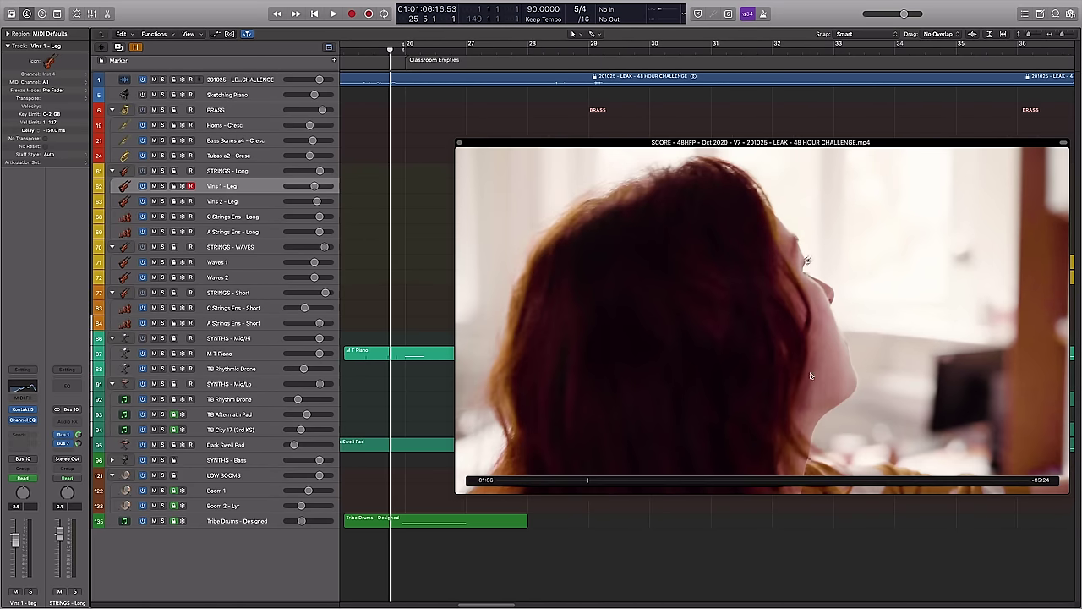
key(space)
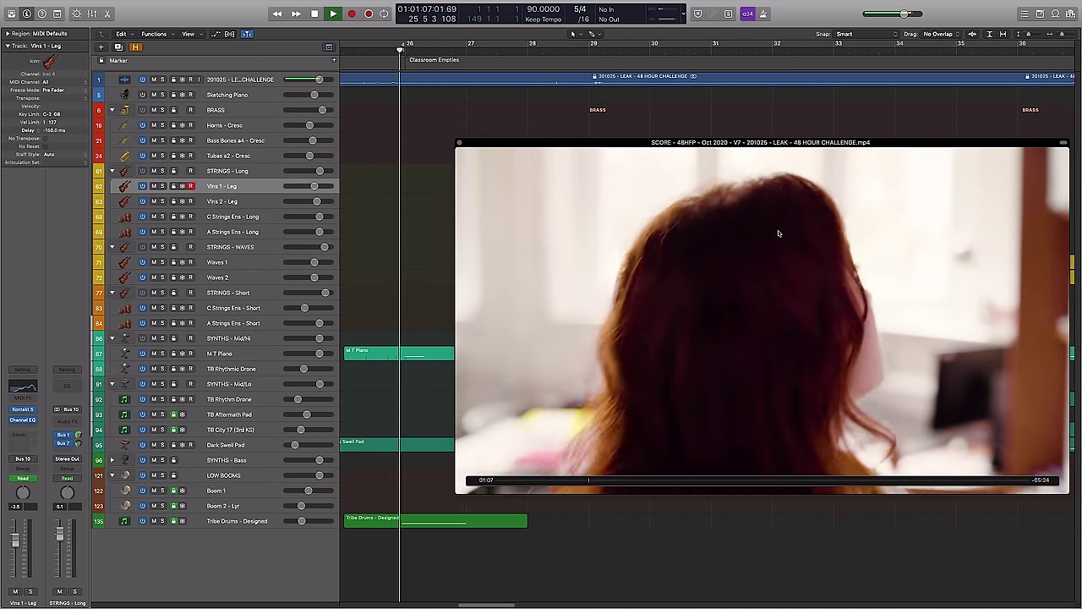
key(space)
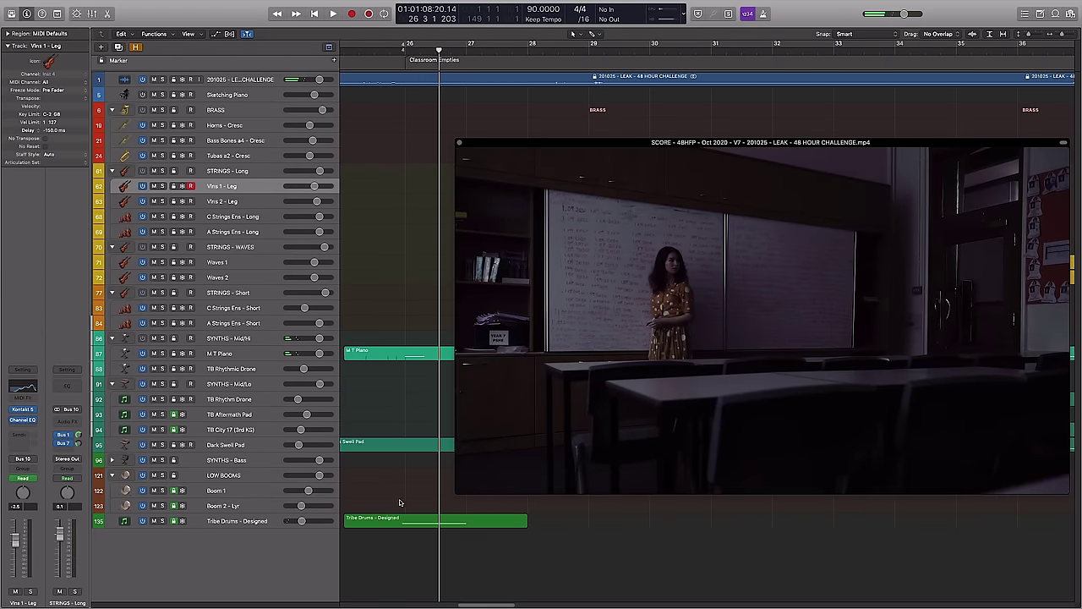
Solo Tribe Drums and play it against the film
click(402, 520)
key(s)
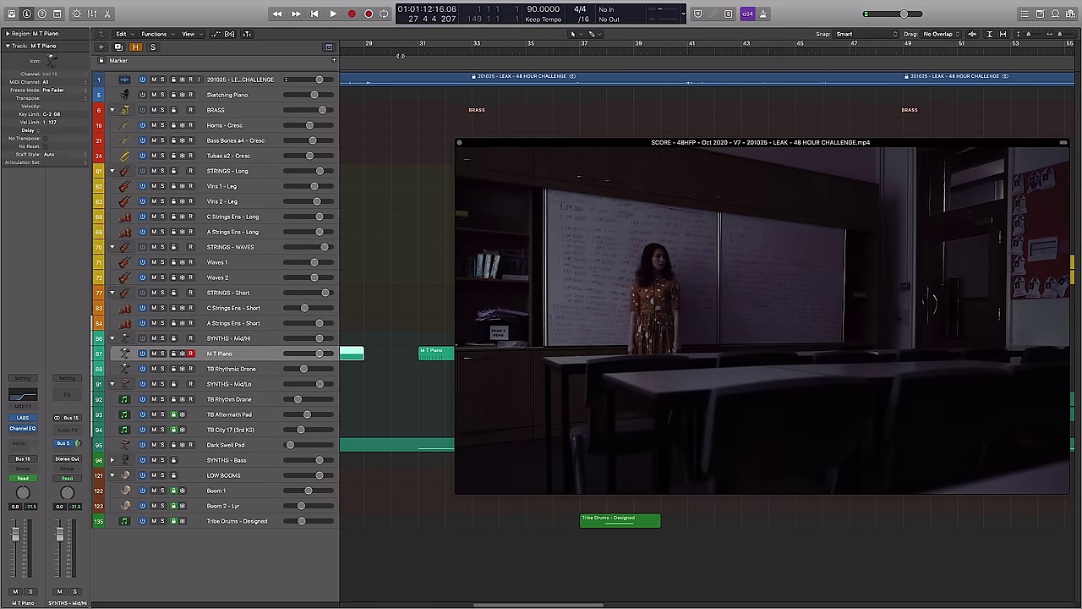
key(space)
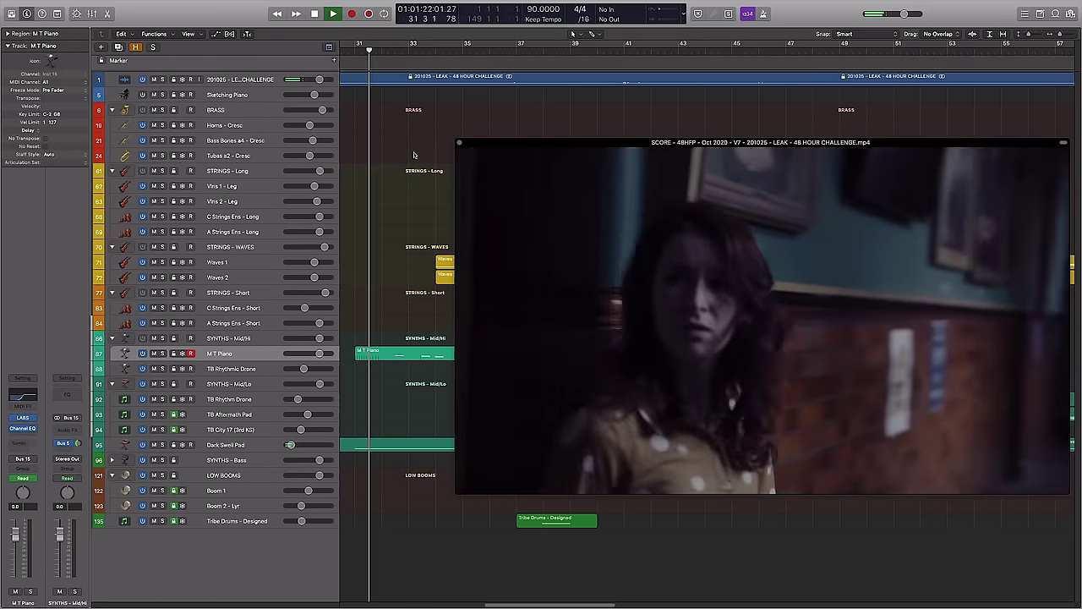
click(401, 442)
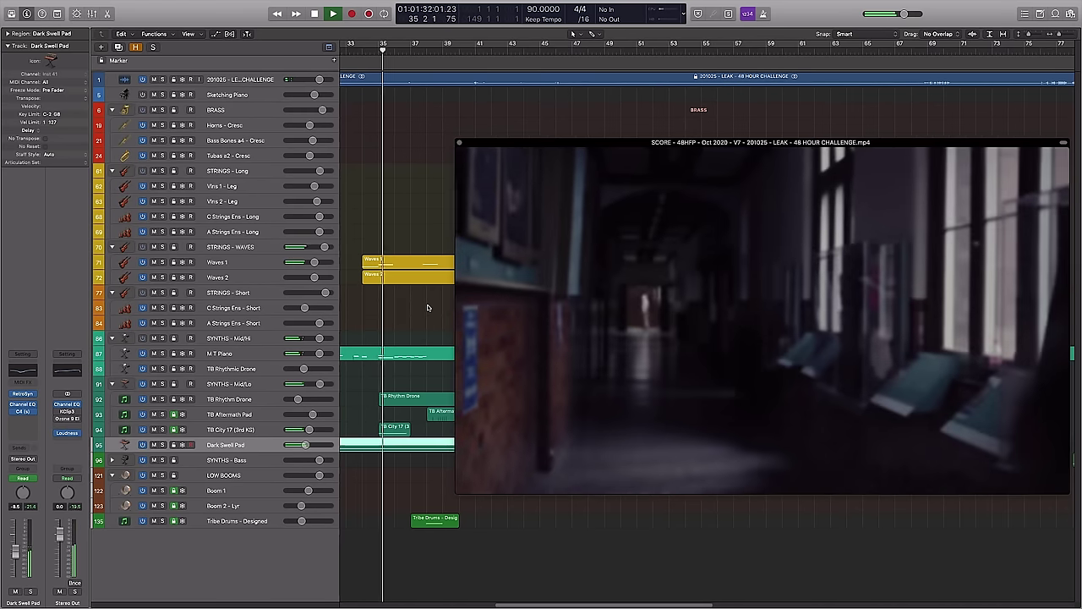
key(space)
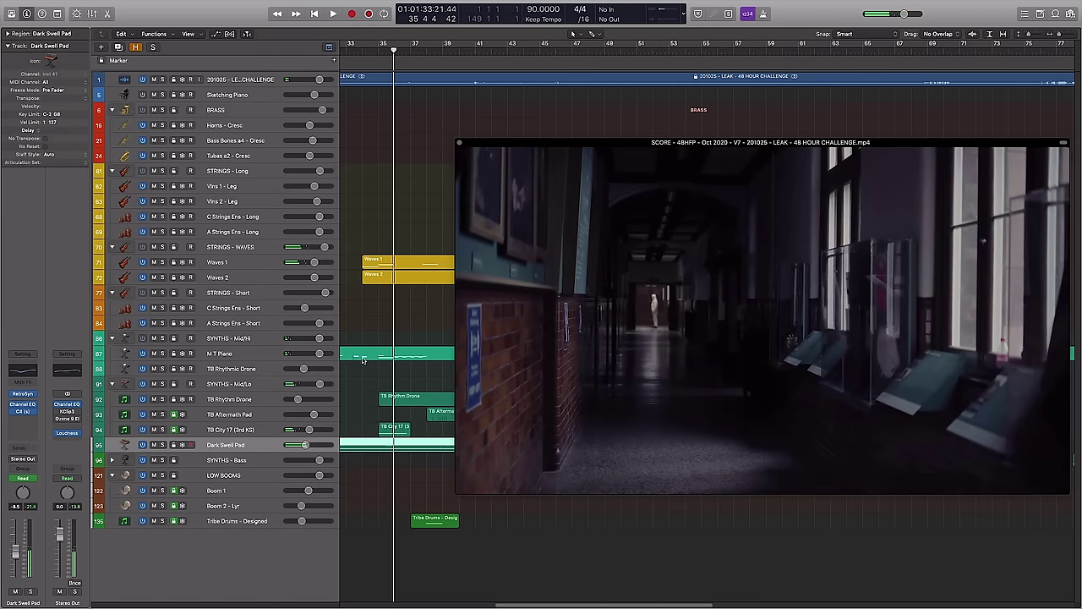
Solo and play TB City 17 over the hallway scene, then unsolo it
click(382, 429)
key(s)
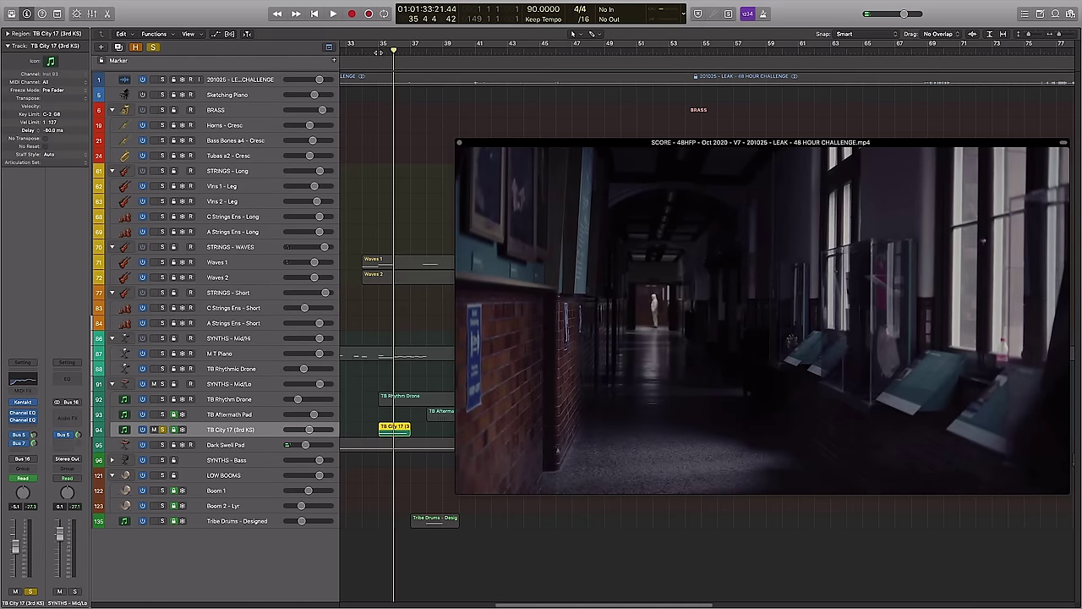
key(space)
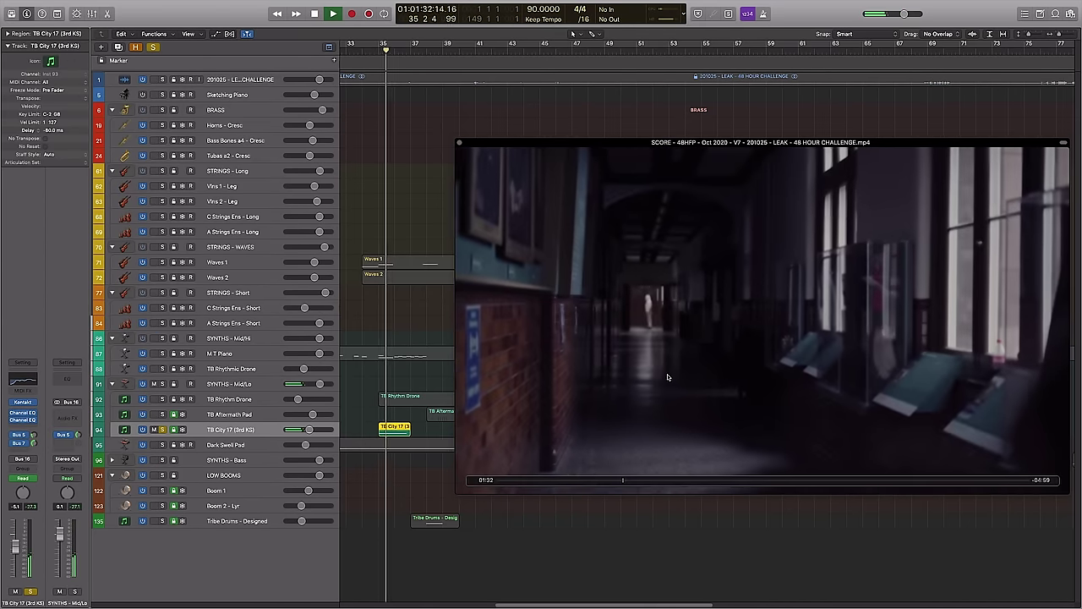
key(space)
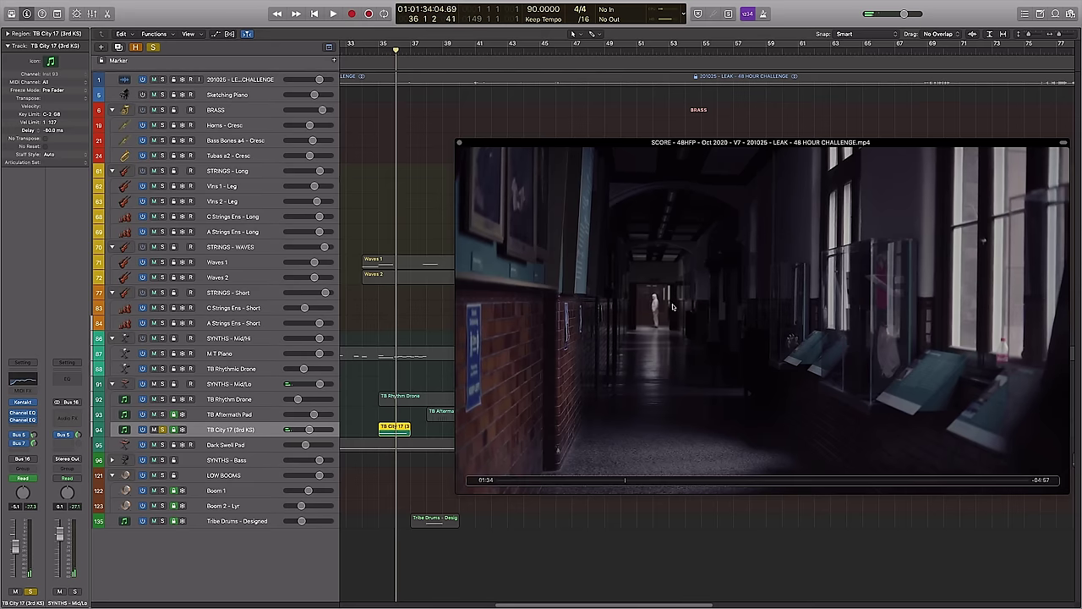
key(s)
click(425, 315)
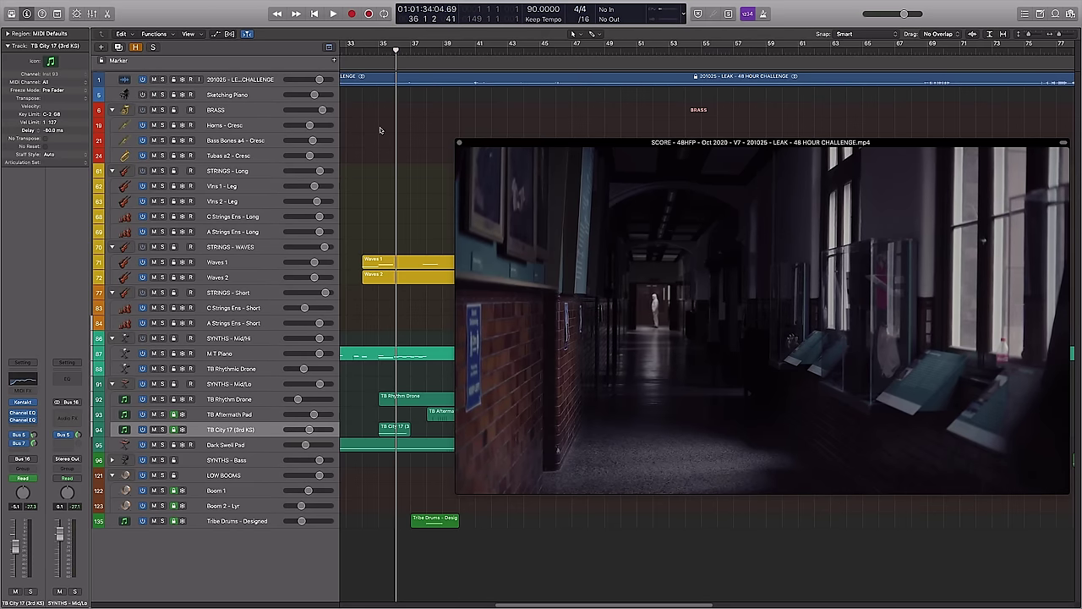
Play from bar 34 to the woman's shot, then move the playhead to bar 44
click(362, 49)
key(space)
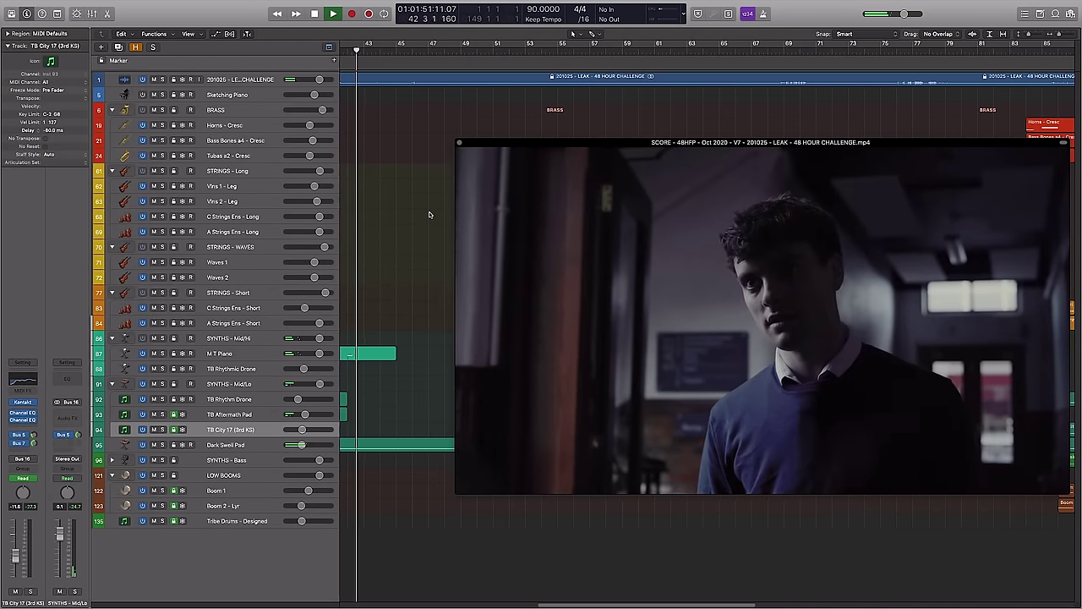
key(space)
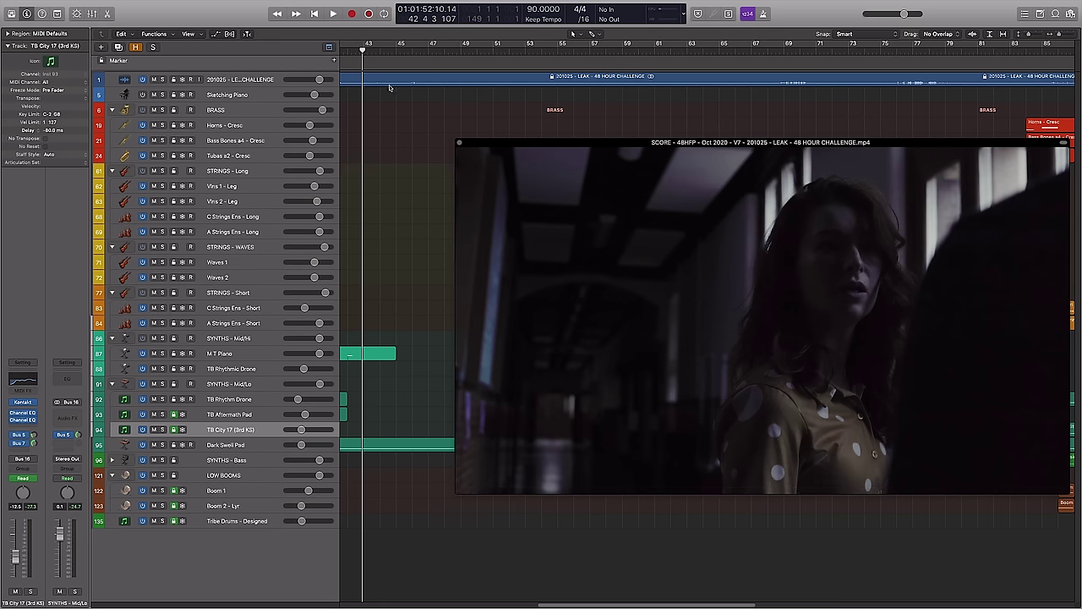
click(385, 44)
scroll(405, 279, left, 3)
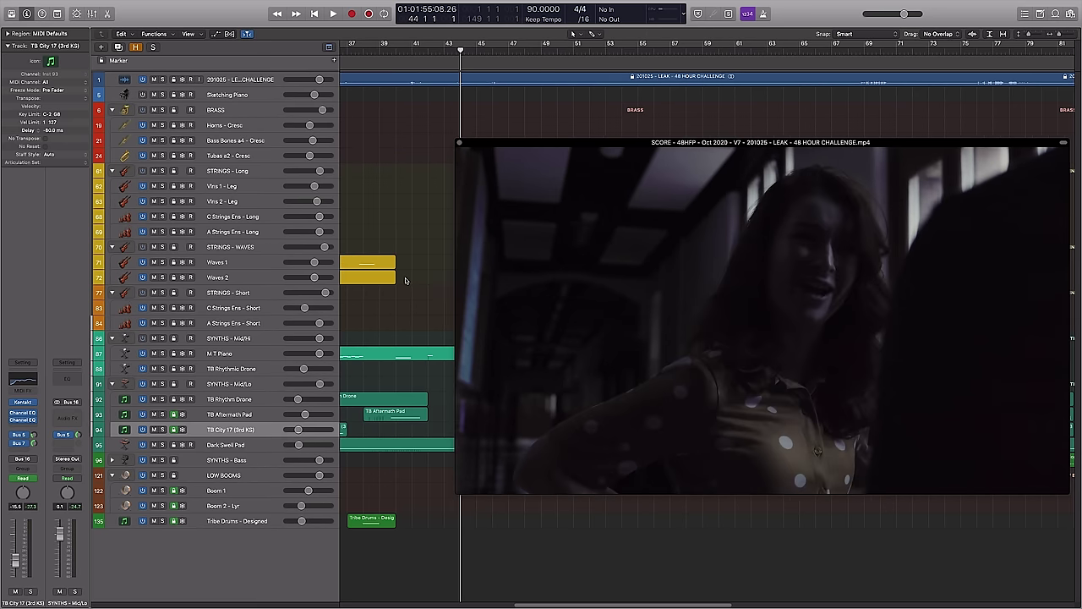
scroll(405, 280, right, 2)
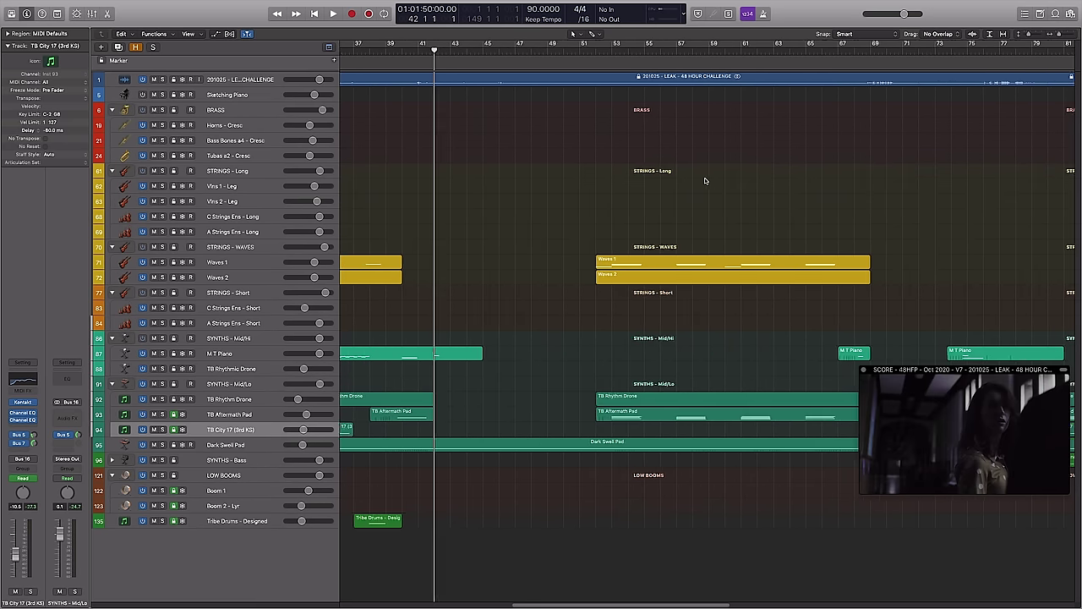
scroll(705, 180, left, 3)
Scrub the playhead from bar 34 forward and start playback around bar 46
click(385, 52)
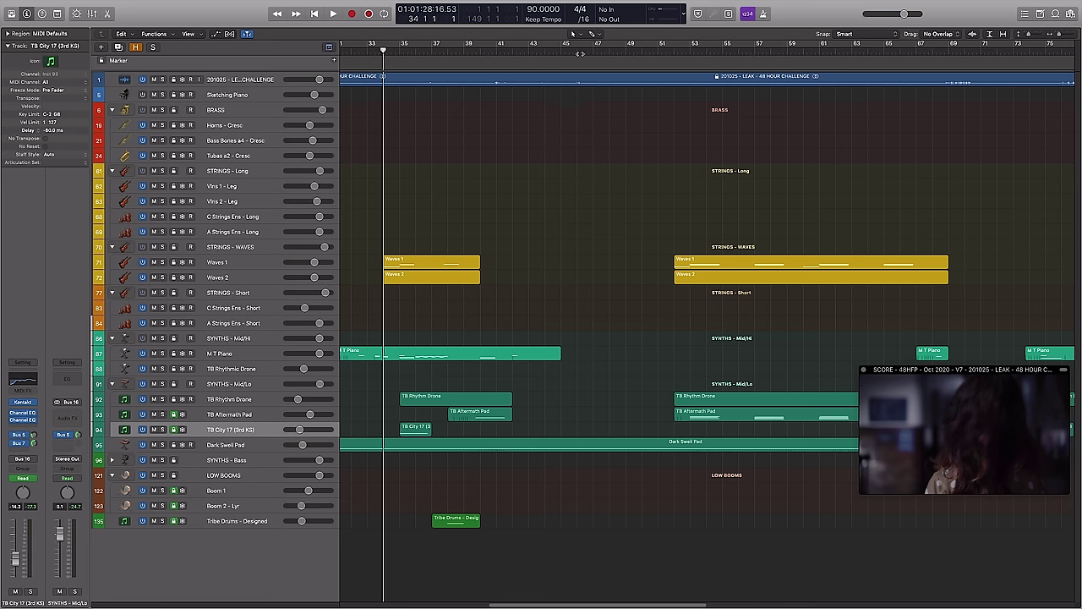
mouse_move(537, 51)
mouse_down()
mouse_move(615, 52)
mouse_move(673, 70)
mouse_up()
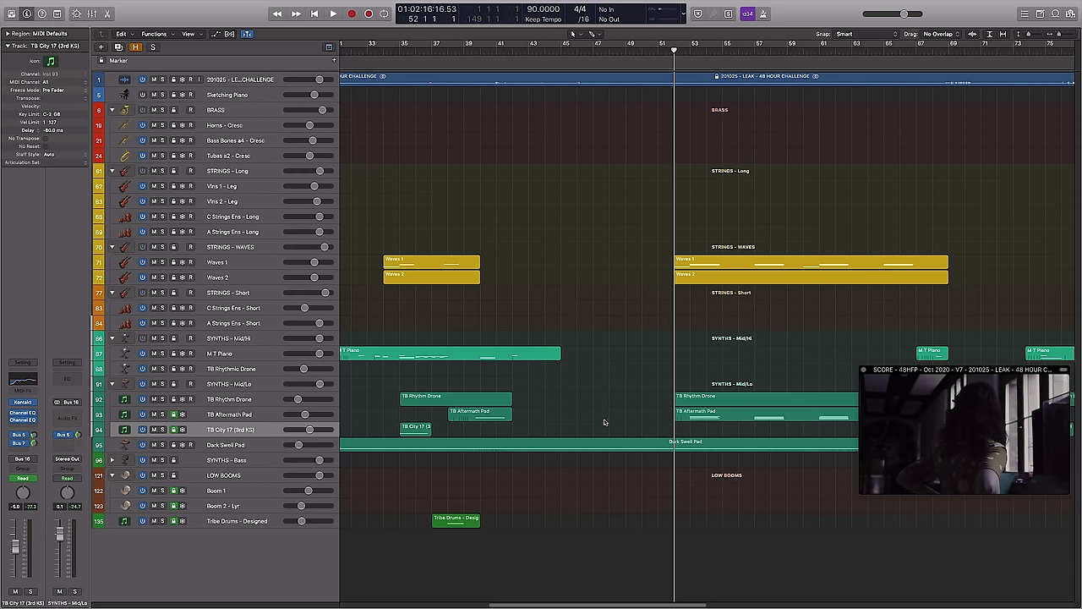
scroll(592, 460, right, 2)
scroll(566, 457, right, 2)
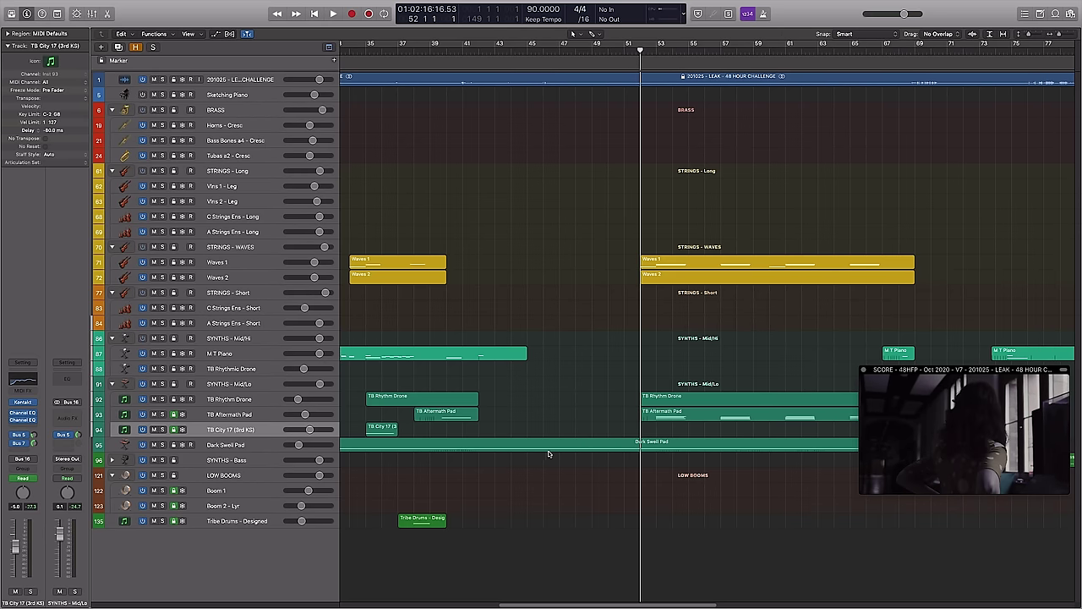
scroll(596, 236, right, 3)
scroll(587, 259, right, 2)
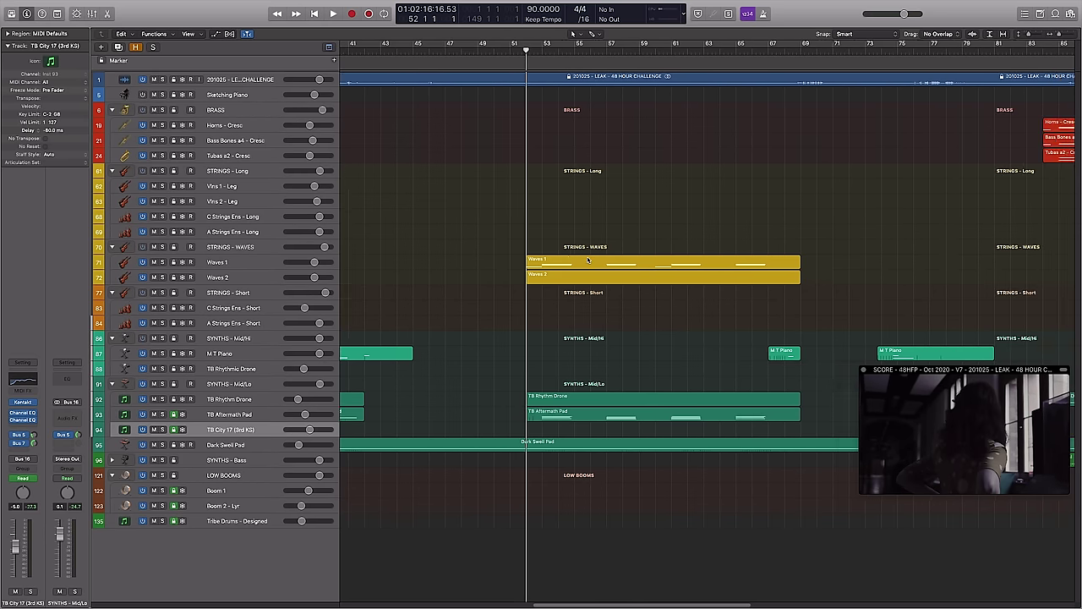
double_click(459, 46)
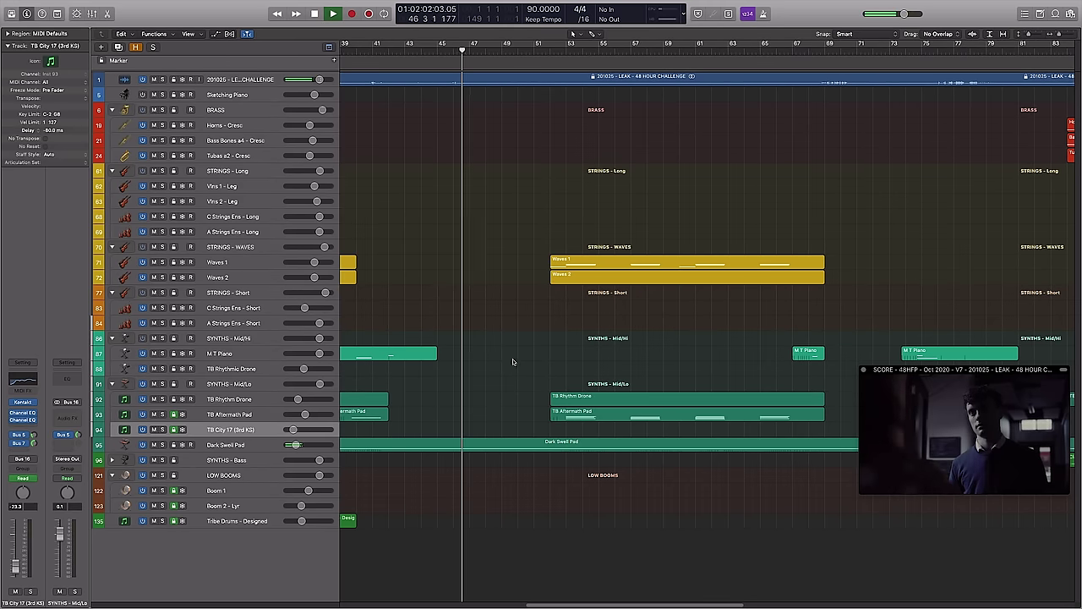
Briefly solo Dark Swell Pad, then enlarge the movie picture and raise it slightly
click(508, 441)
key(s)
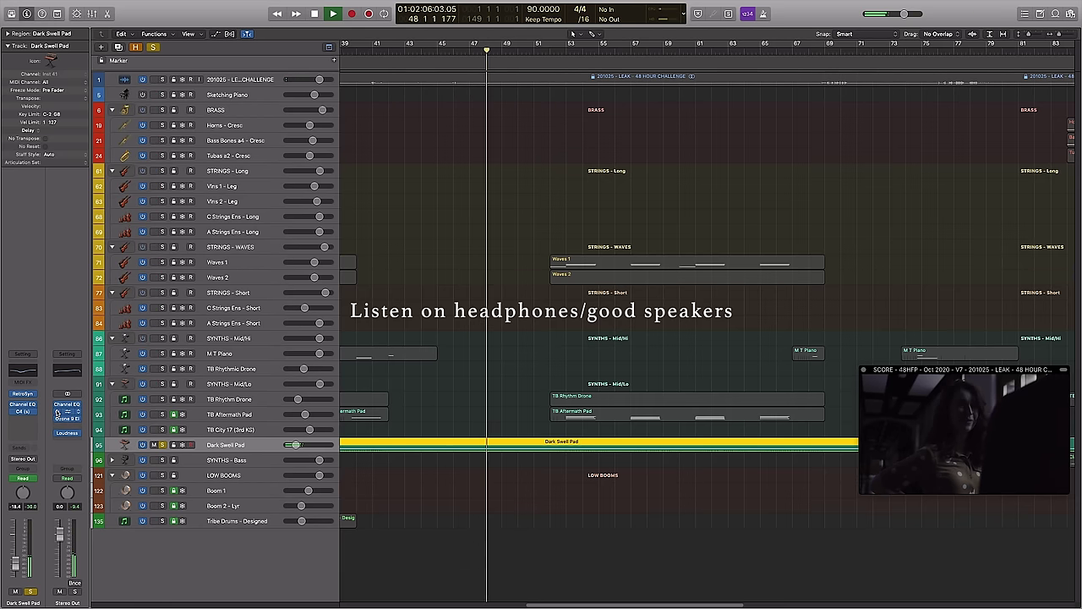
scroll(536, 278, right, 2)
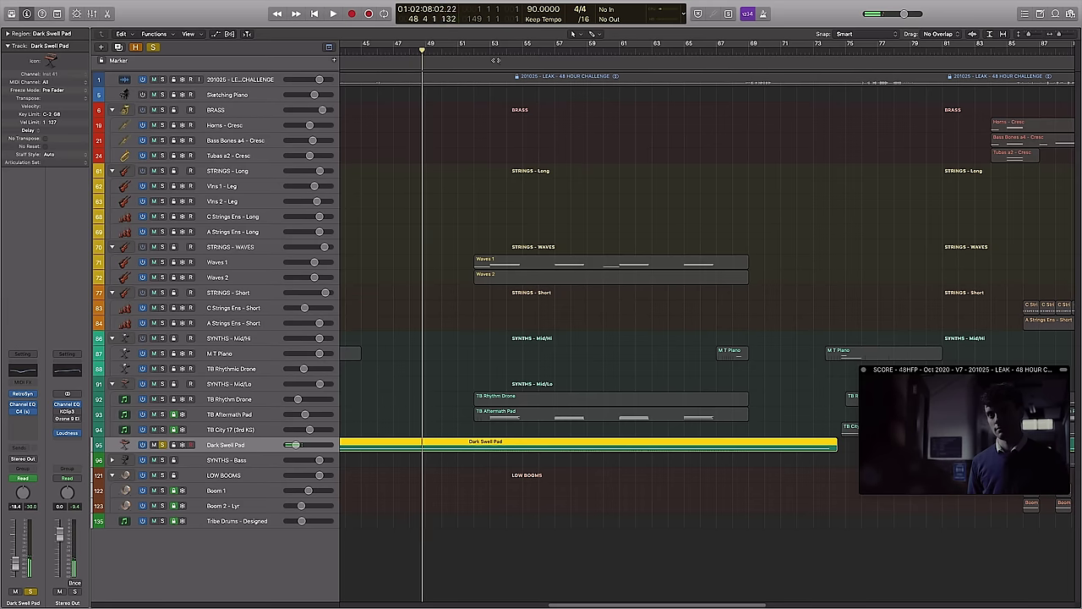
key(s)
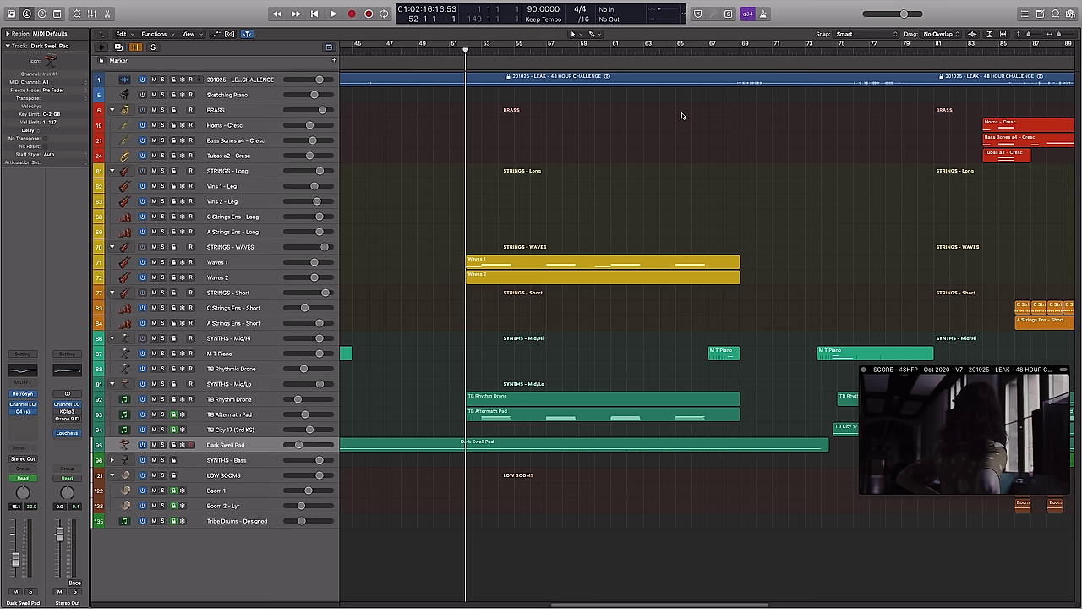
scroll(682, 116, right, 3)
scroll(683, 117, left, 1)
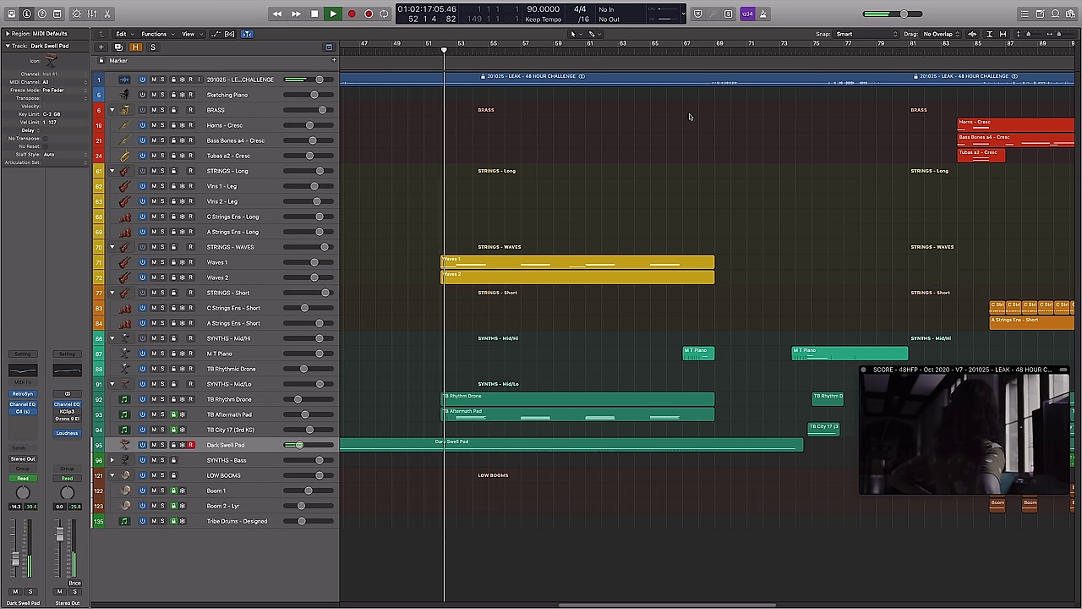
mouse_move(860, 369)
mouse_down()
mouse_move(510, 181)
mouse_move(633, 237)
mouse_move(522, 154)
mouse_up()
drag(726, 180, 722, 145)
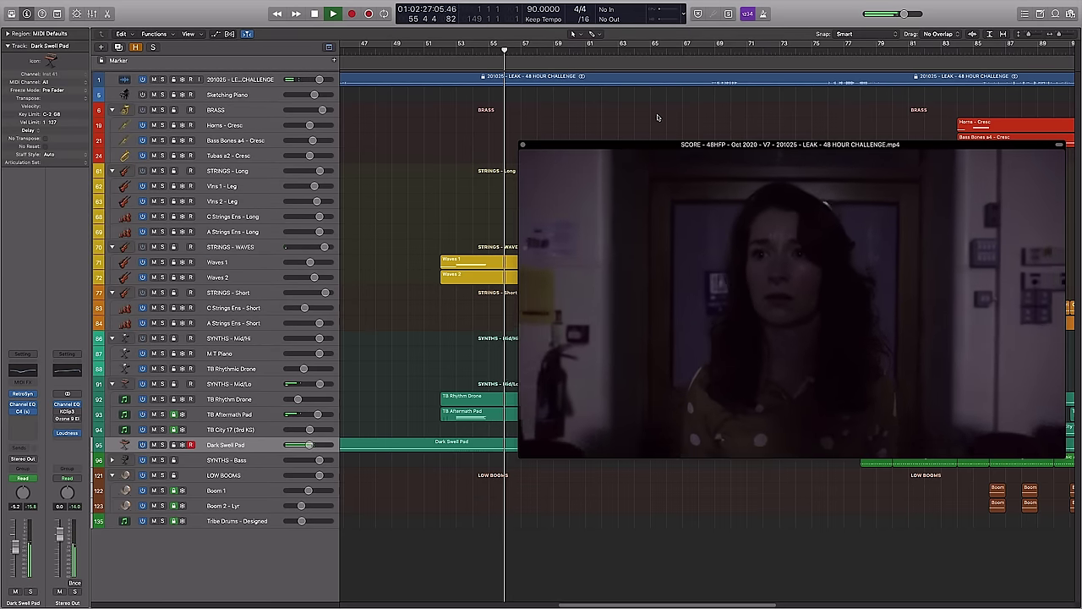
scroll(658, 117, right, 3)
scroll(658, 117, right, 2)
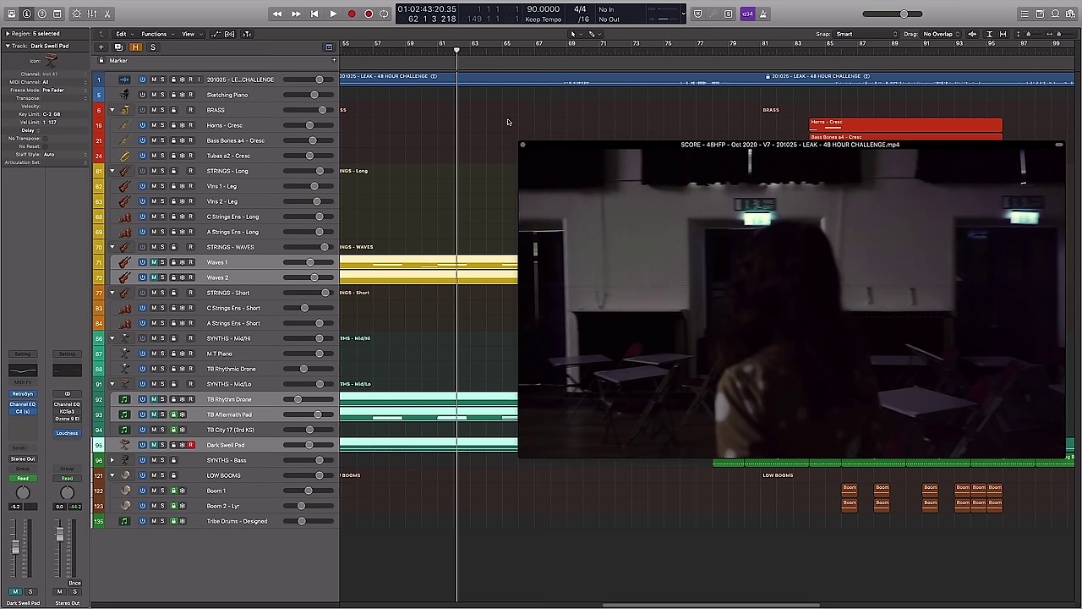
Deselect regions, move the playhead past bar 64, and play briefly against the film
click(508, 121)
scroll(508, 121, right, 3)
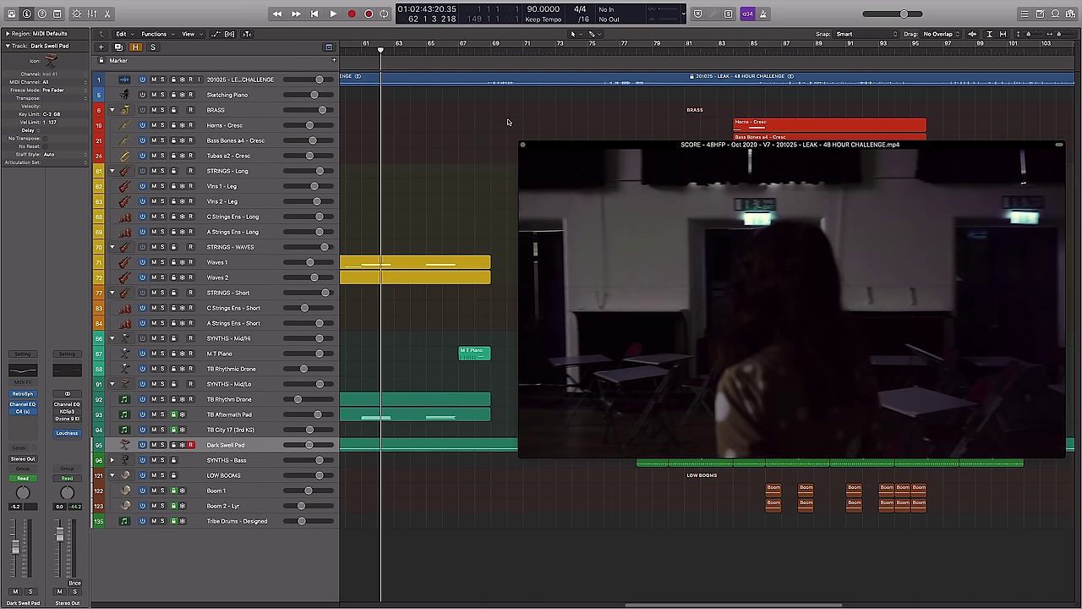
click(414, 49)
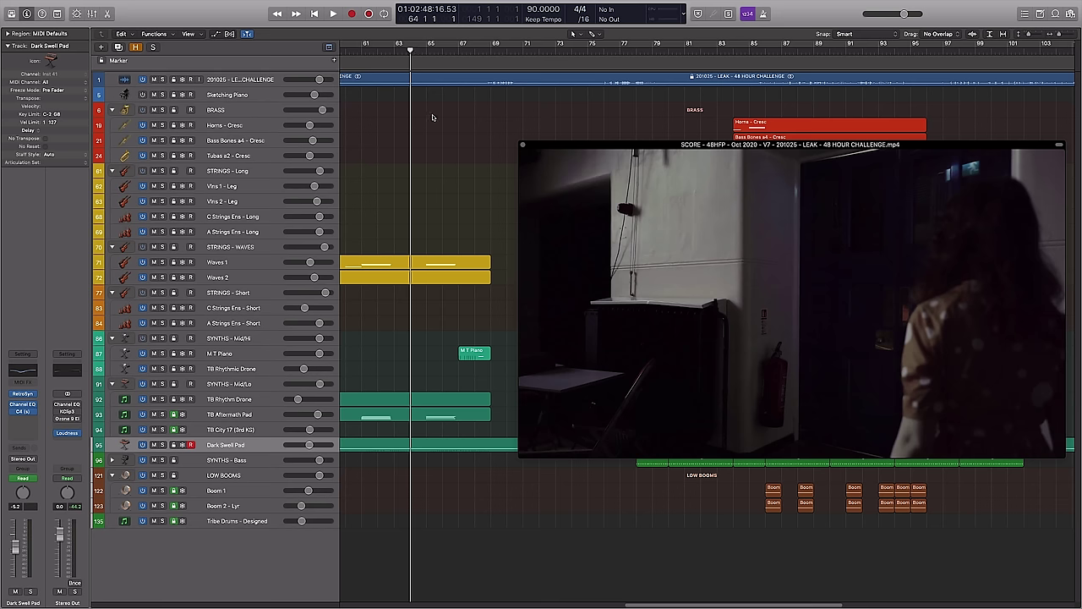
key(period)
key(period)
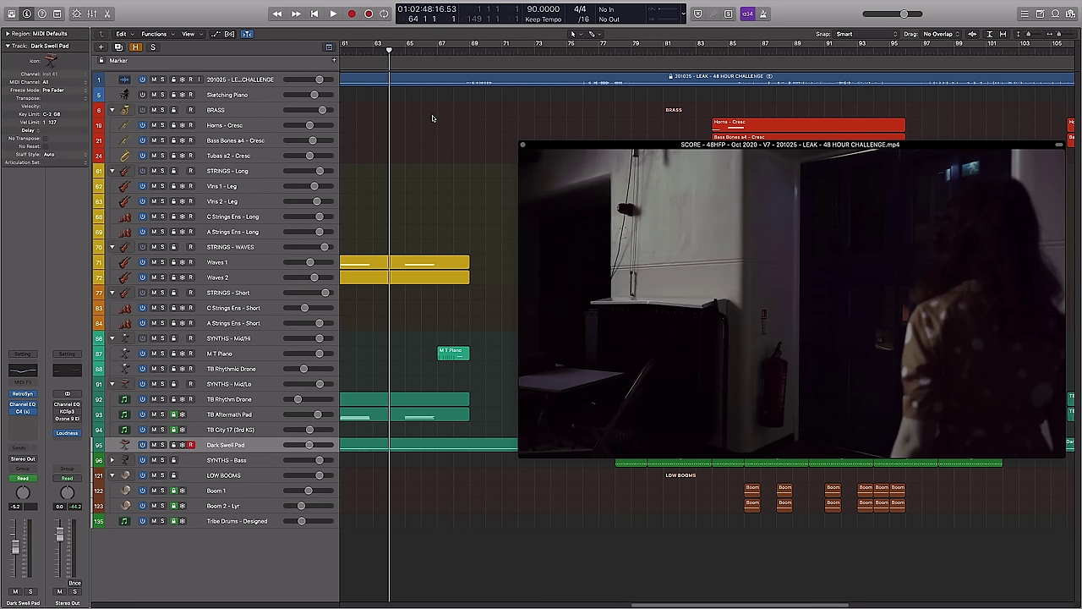
key(period)
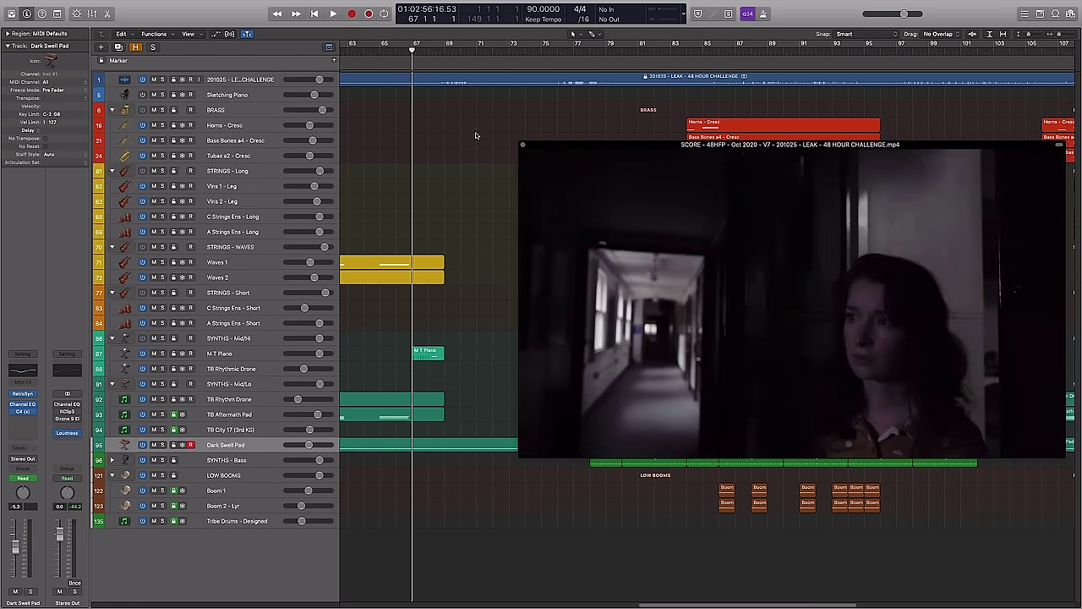
scroll(475, 133, right, 2)
key(space)
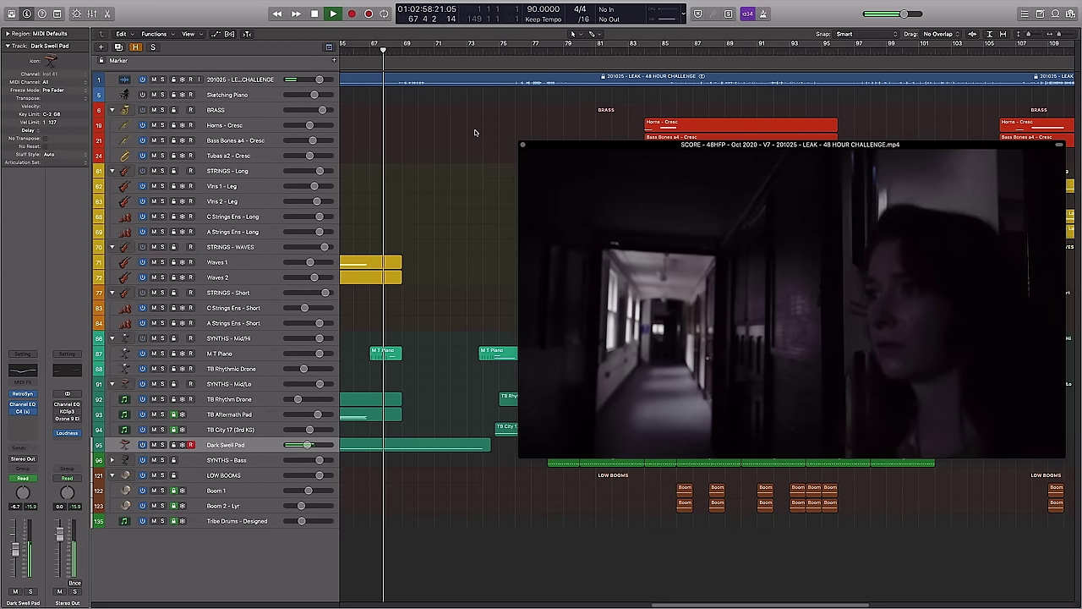
scroll(475, 133, right, 2)
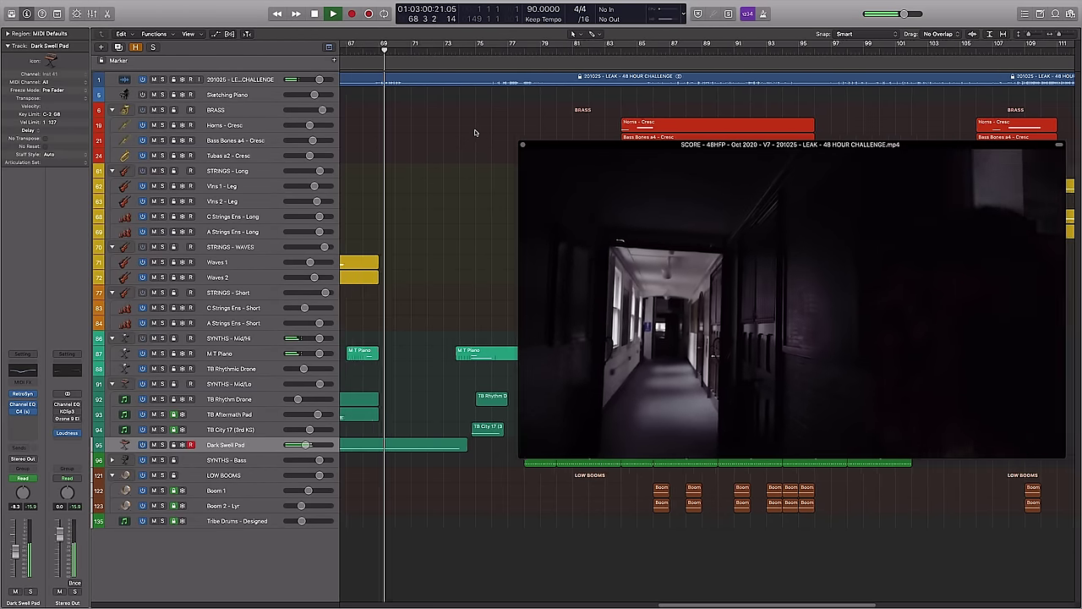
key(space)
scroll(415, 345, left, 3)
Solo and briefly play M T Piano, then put the playhead just past bar 68
click(432, 356)
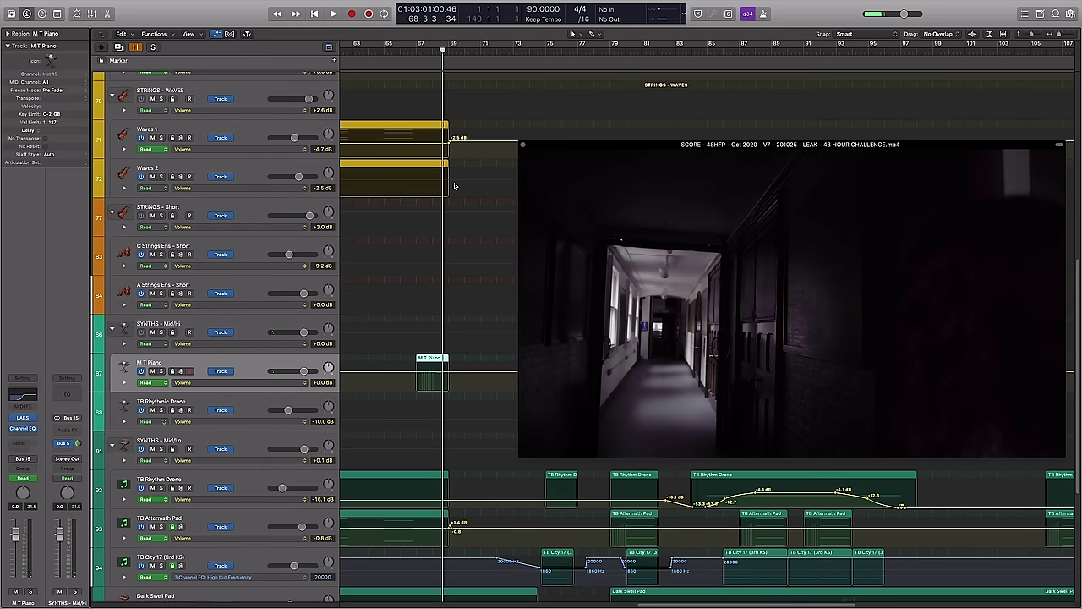
key(ctrl+s)
scroll(450, 136, up, 2)
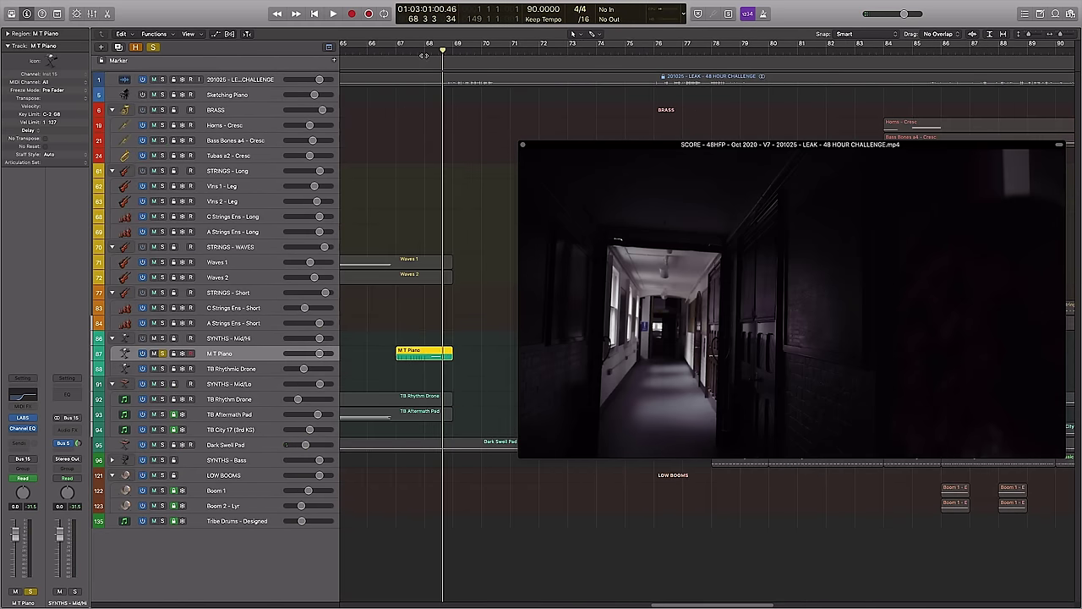
key(space)
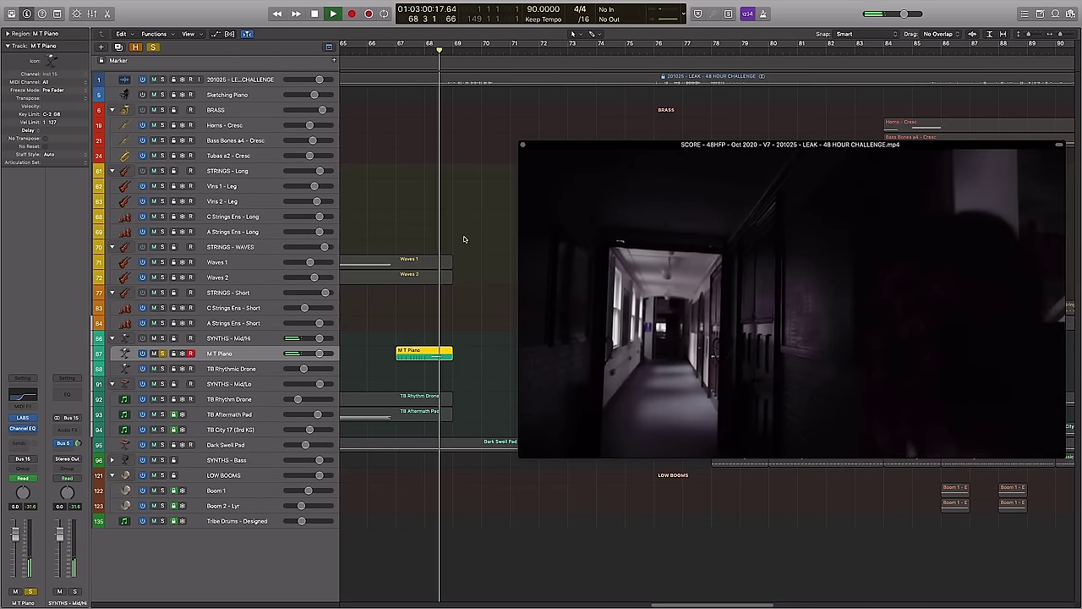
key(space)
click(424, 49)
scroll(425, 51, up, 2)
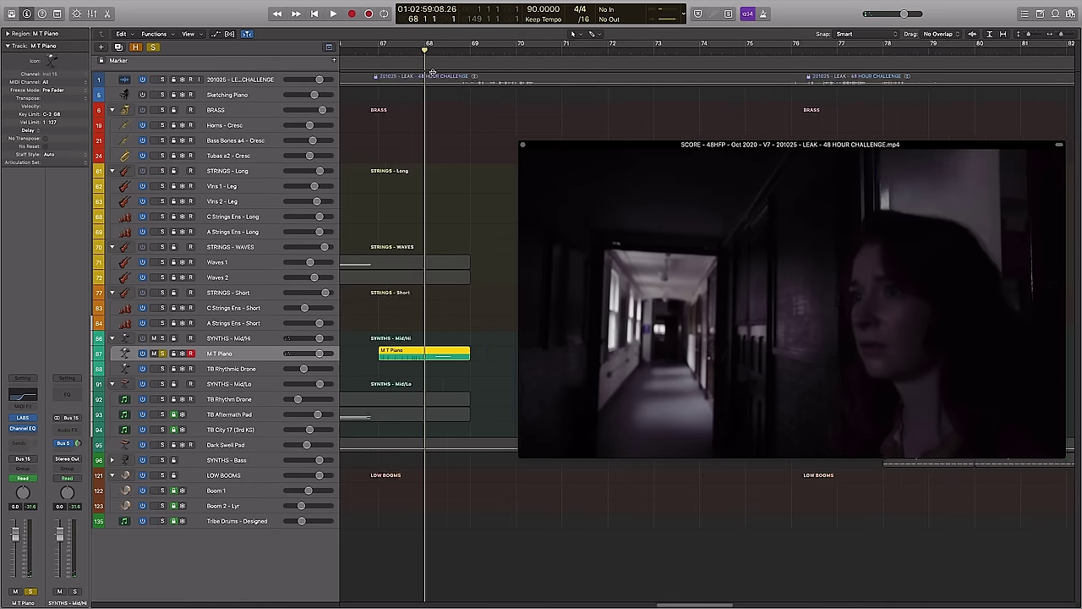
mouse_move(424, 50)
mouse_down()
mouse_move(455, 57)
mouse_move(450, 65)
mouse_up()
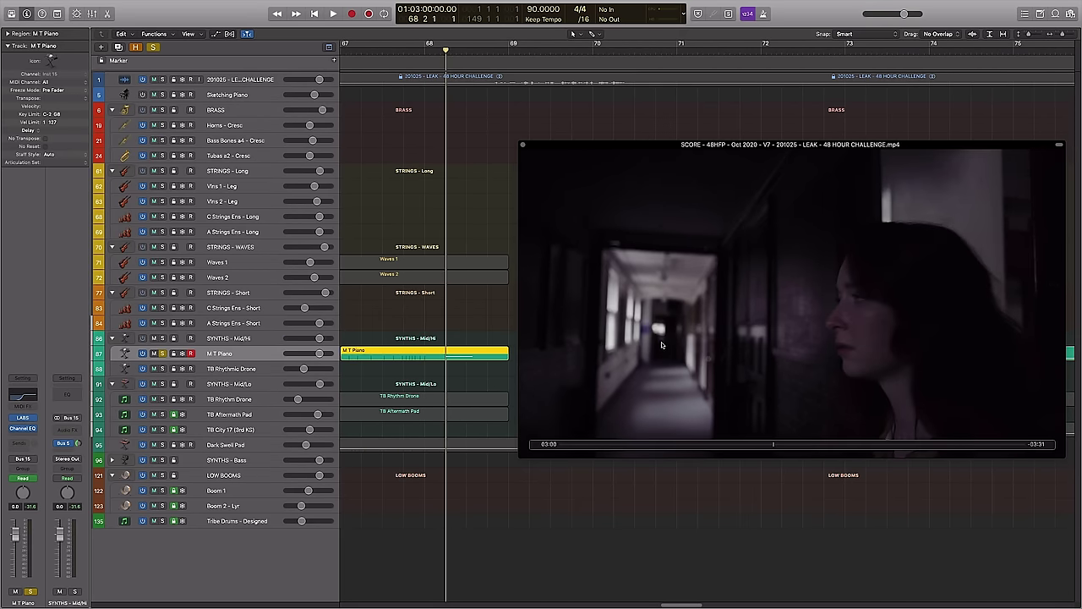
scroll(475, 226, down, 3)
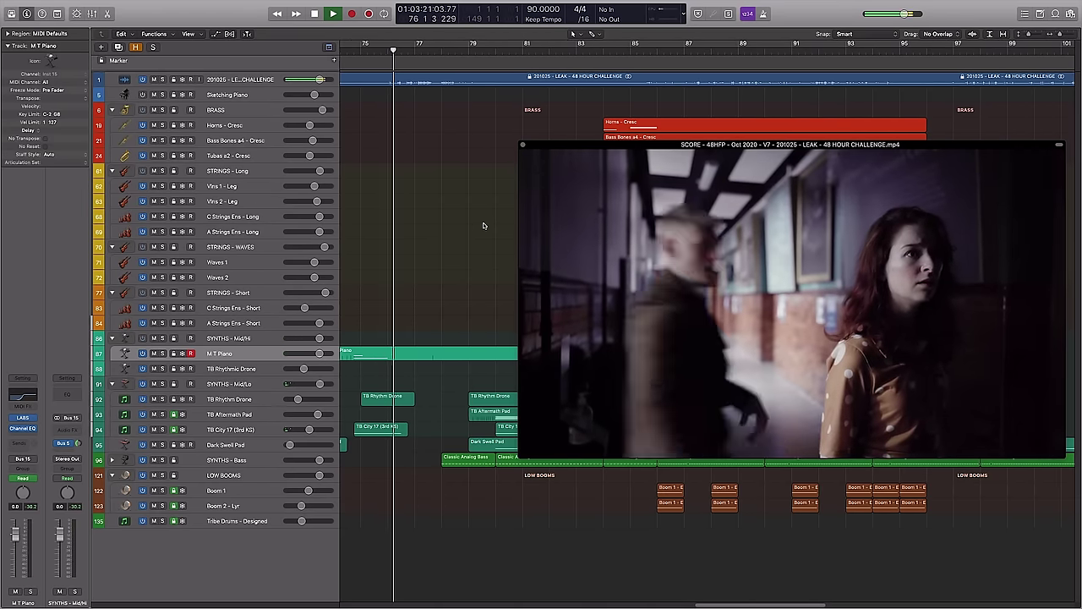
scroll(461, 365, down, 3)
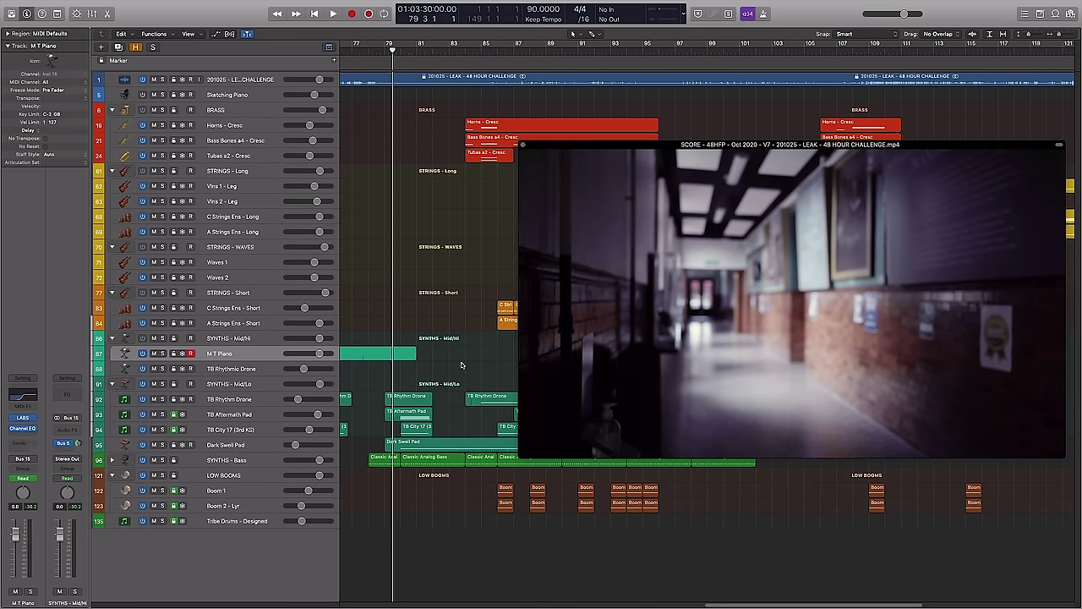
scroll(464, 273, right, 2)
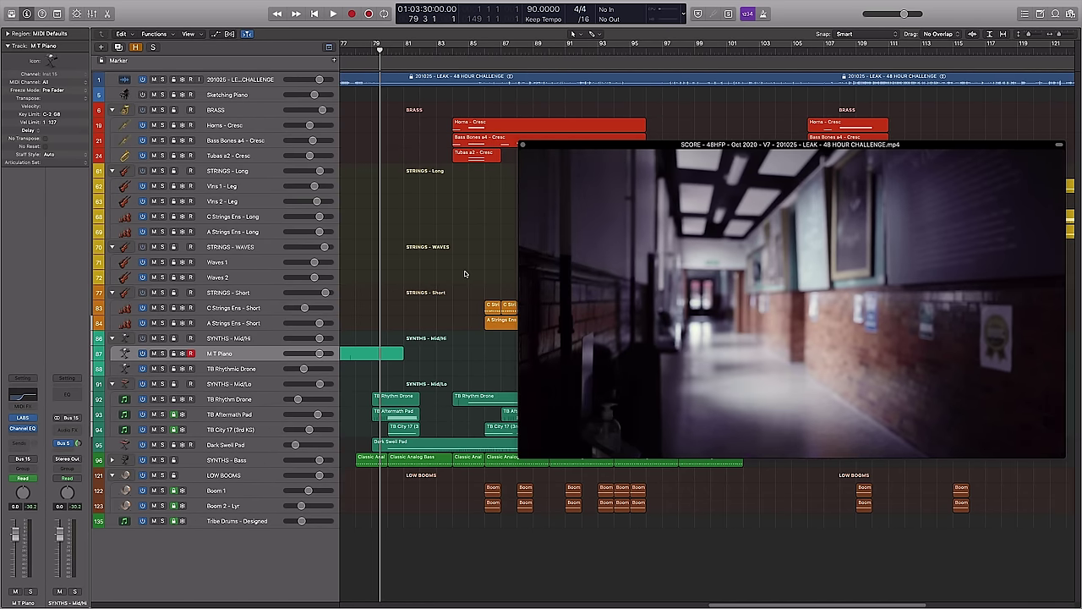
scroll(484, 502, right, 1)
scroll(524, 504, right, 3)
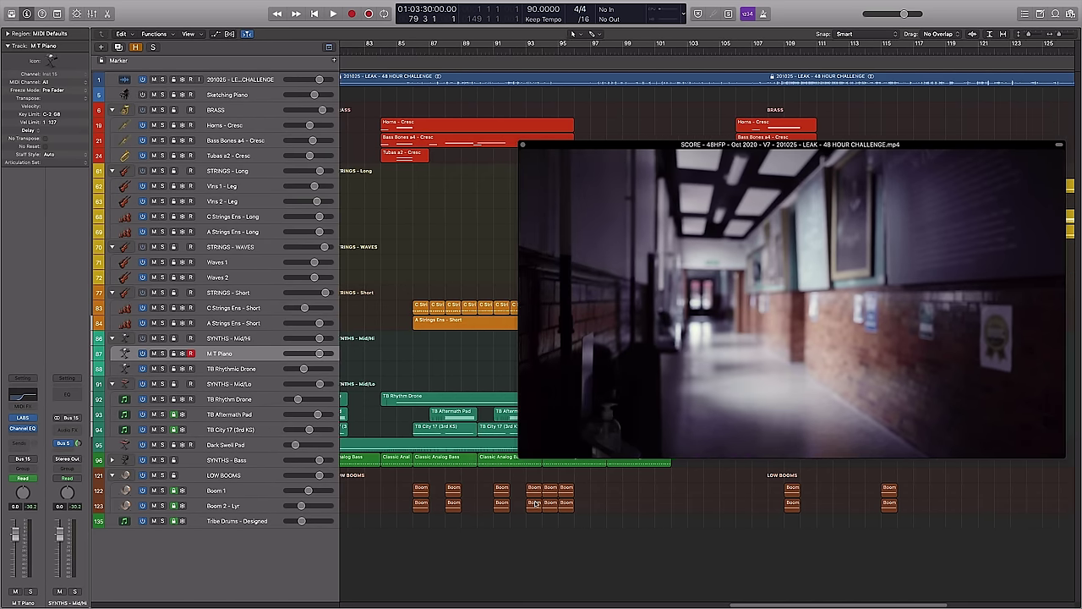
scroll(639, 524, right, 2)
scroll(639, 510, right, 3)
scroll(639, 510, right, 2)
scroll(639, 510, left, 3)
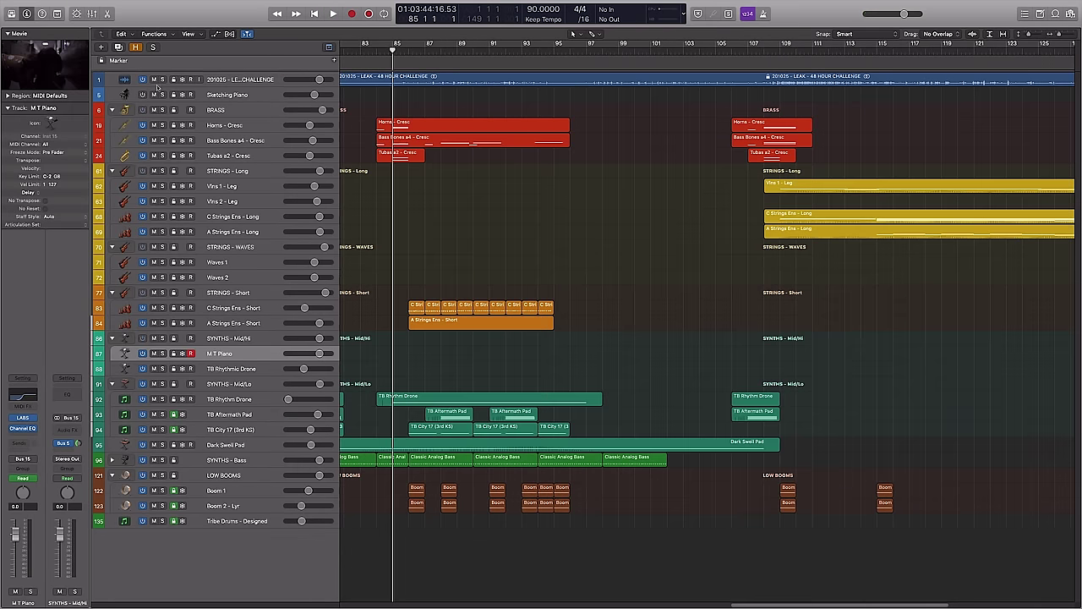
Mute the film audio, then solo and play the C Strings Ens - Short regions
click(155, 79)
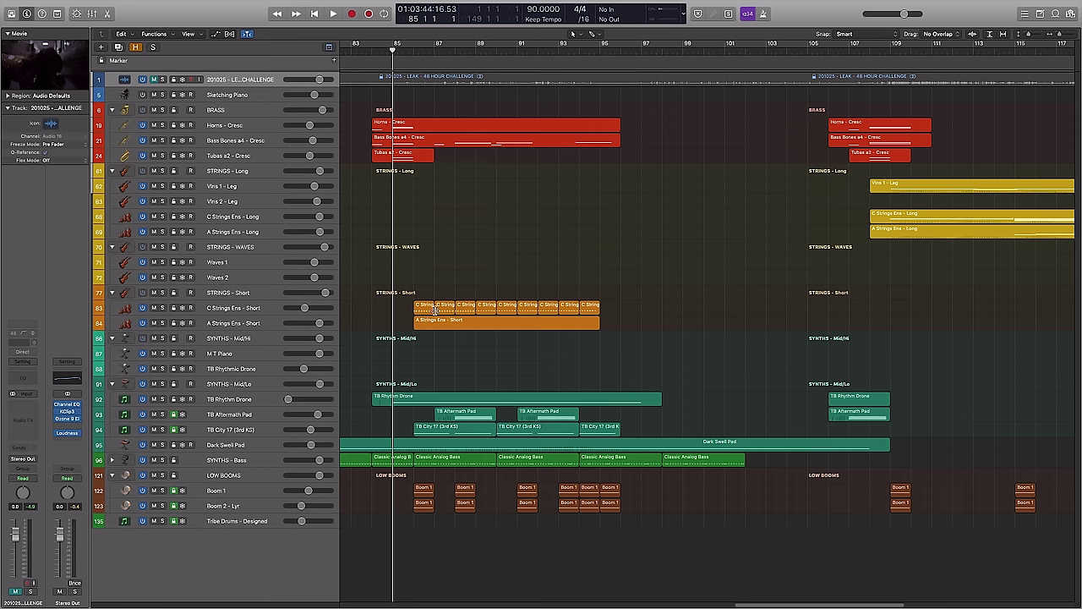
drag(646, 305, 647, 305)
key(s)
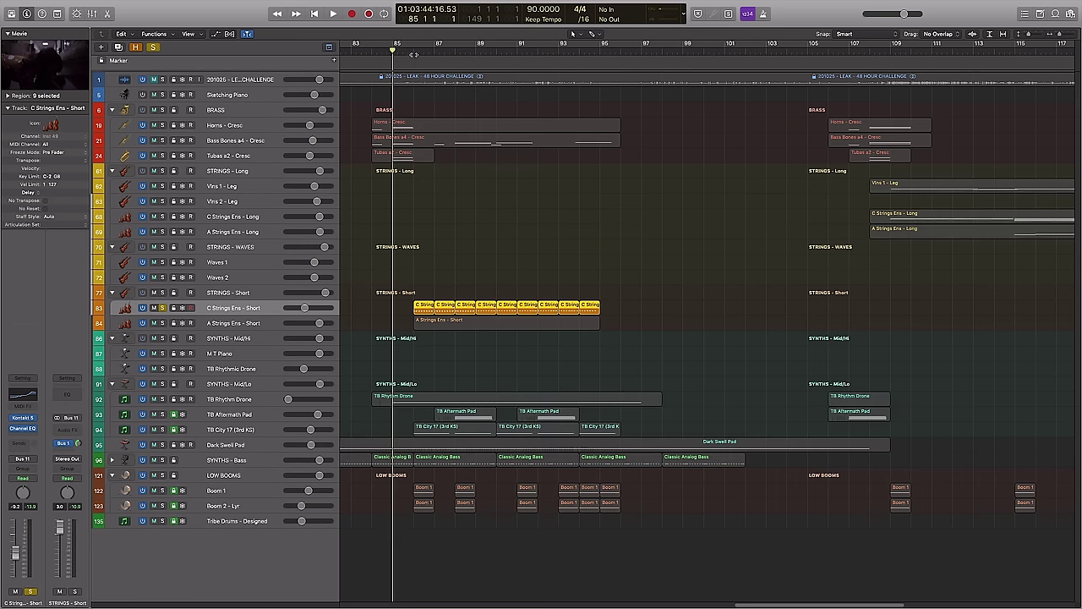
key(space)
View the short strings in the note editor, zoomed in, with the playhead before bar 86
key(e)
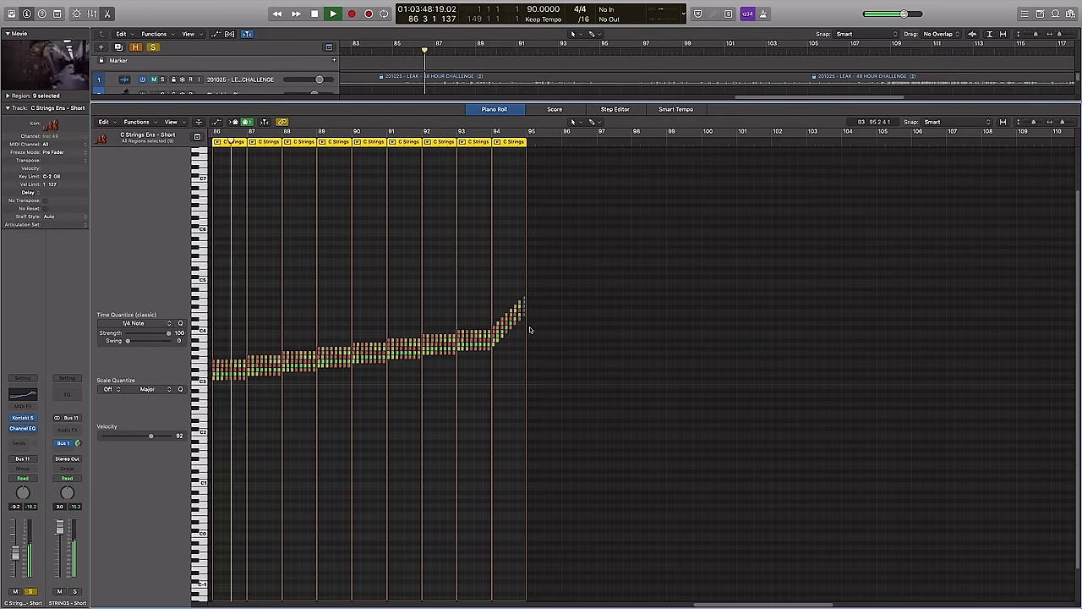
key(super+Right)
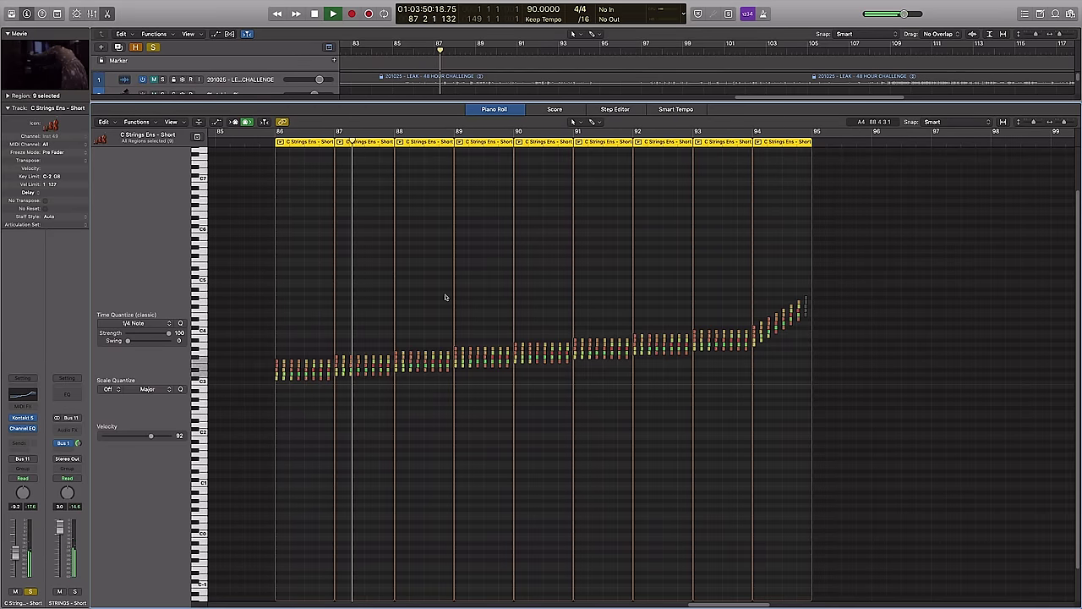
key(super+Right)
key(super+Right)
key(super+Right)
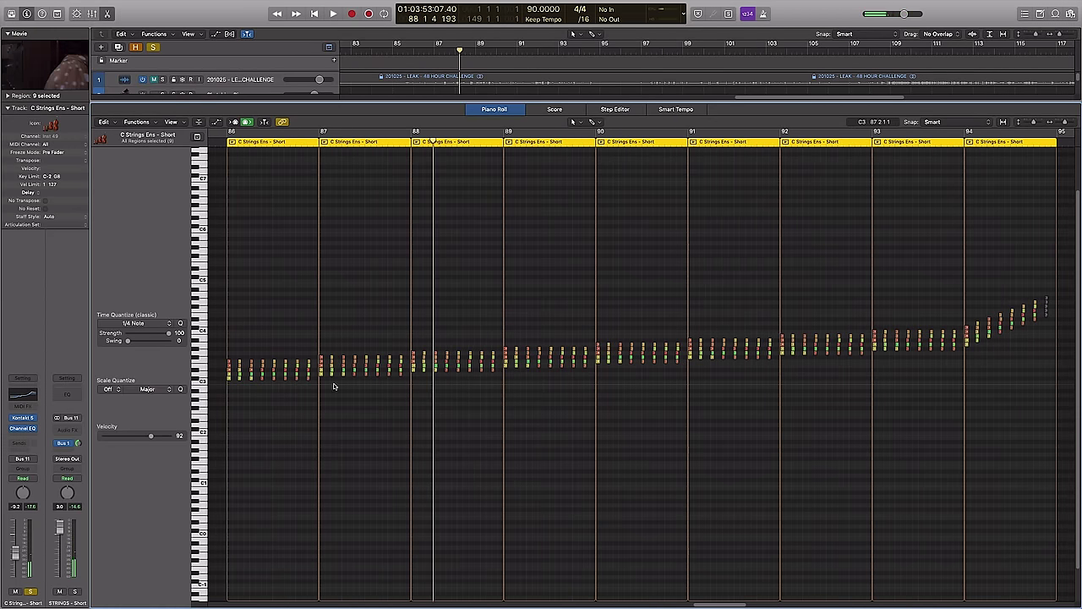
key(e)
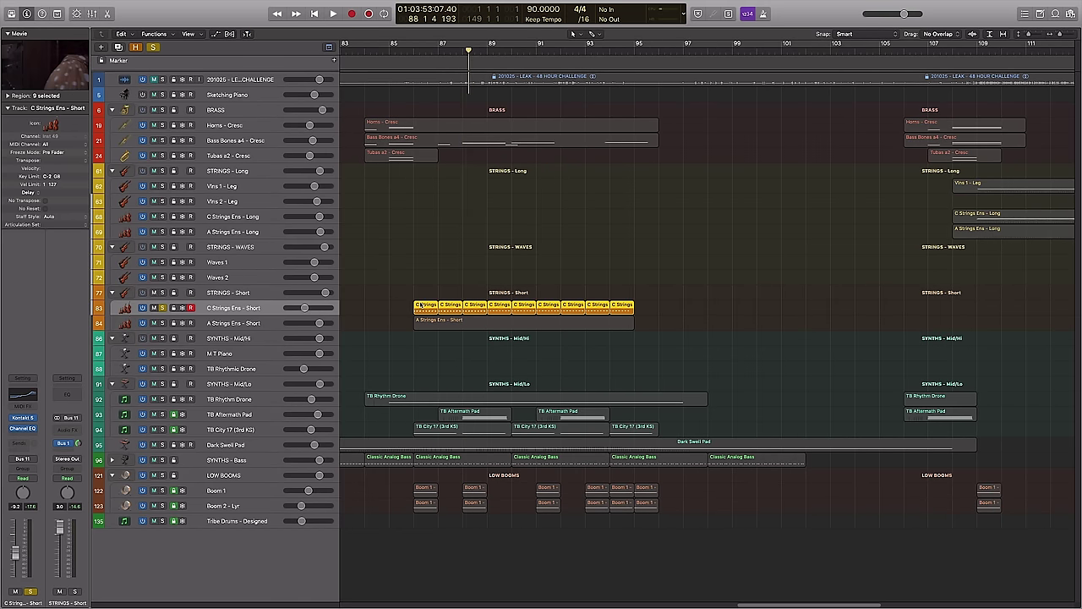
key(e)
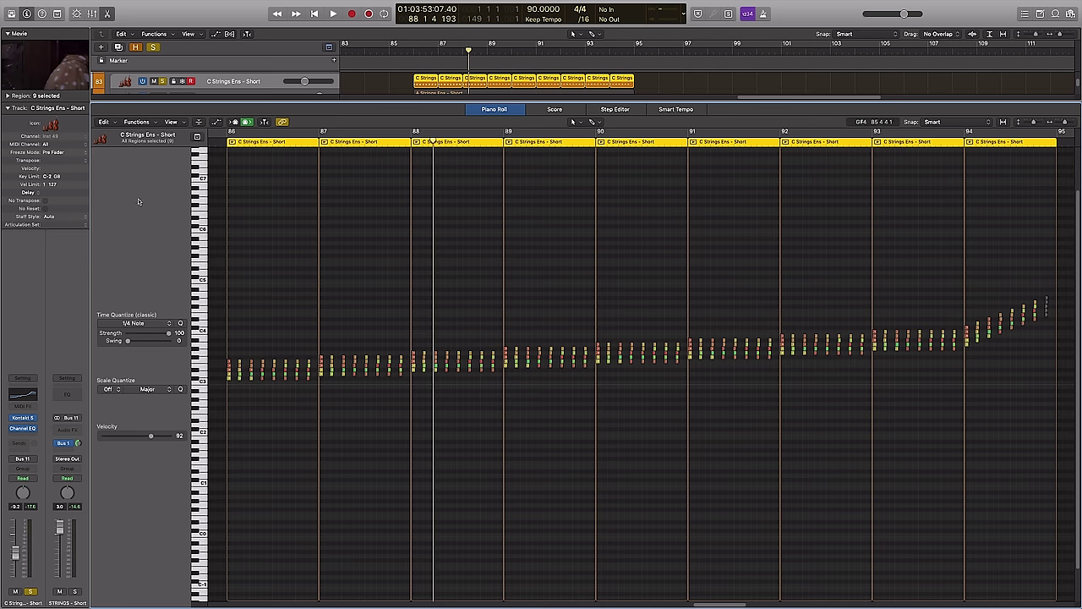
click(216, 141)
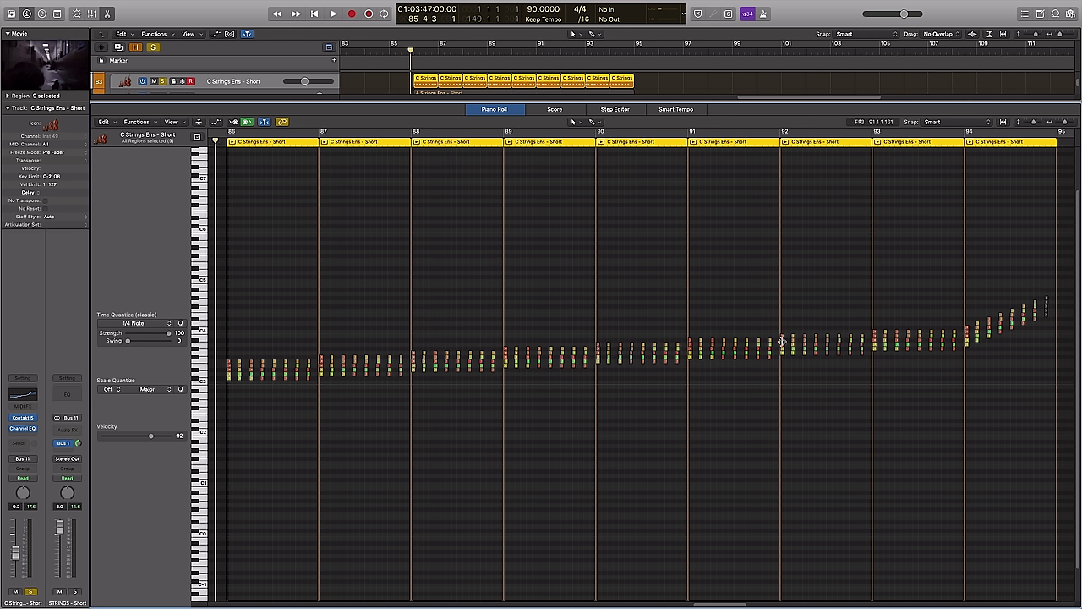
Zoom in on the arrangement and briefly view the C Strings Ens - Short notes
key(p)
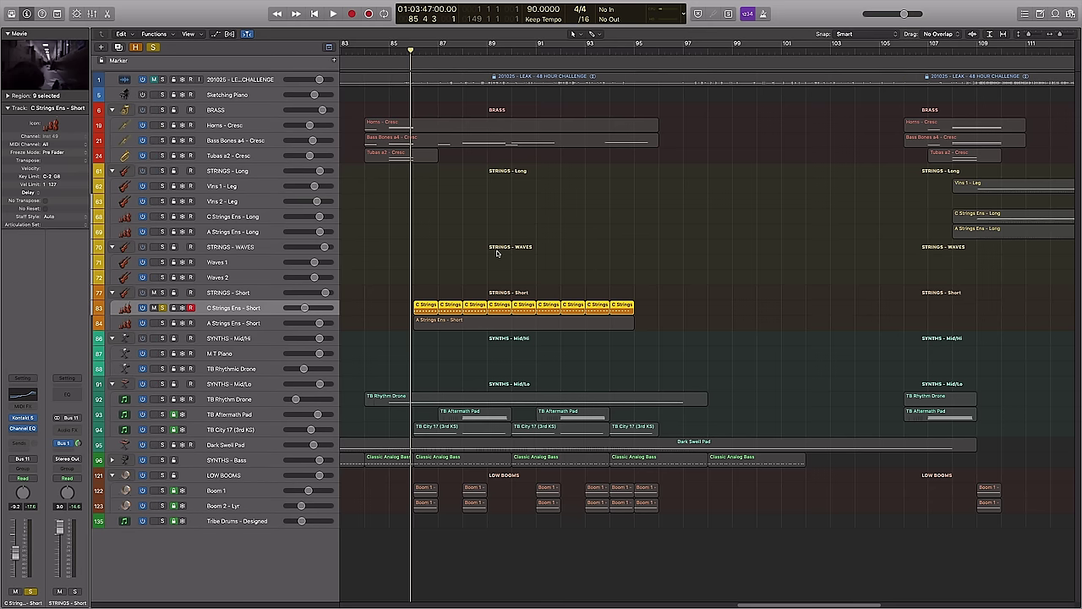
key(super+Right)
key(super+Down)
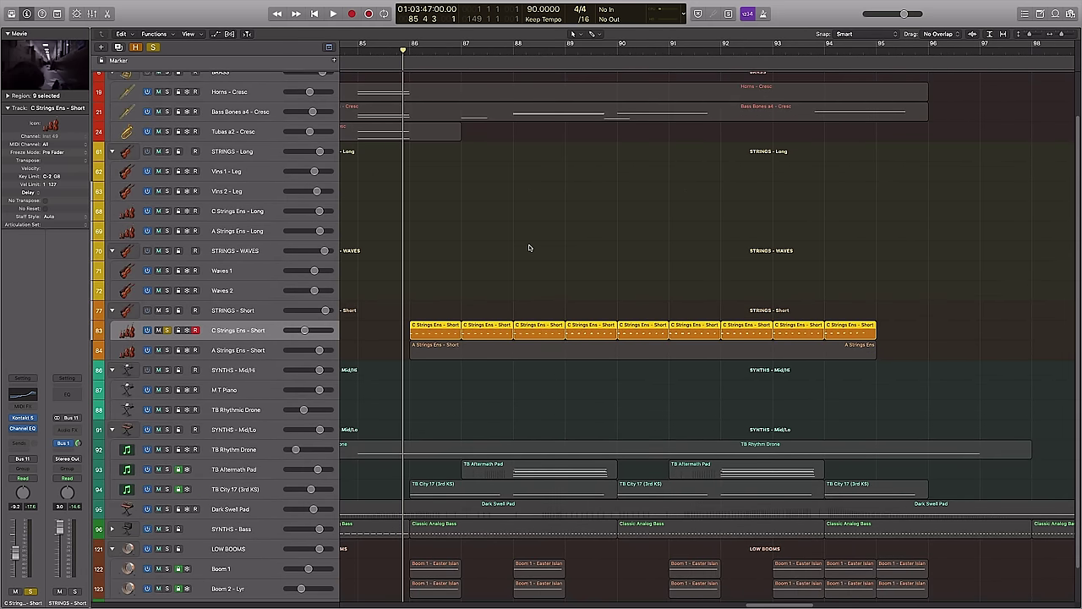
double_click(423, 335)
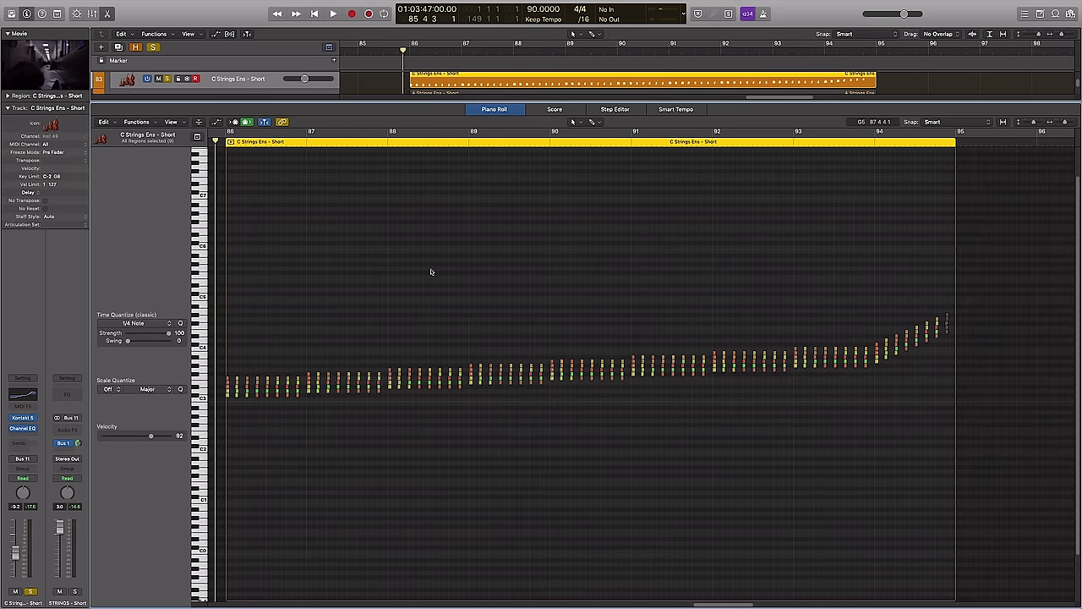
key(e)
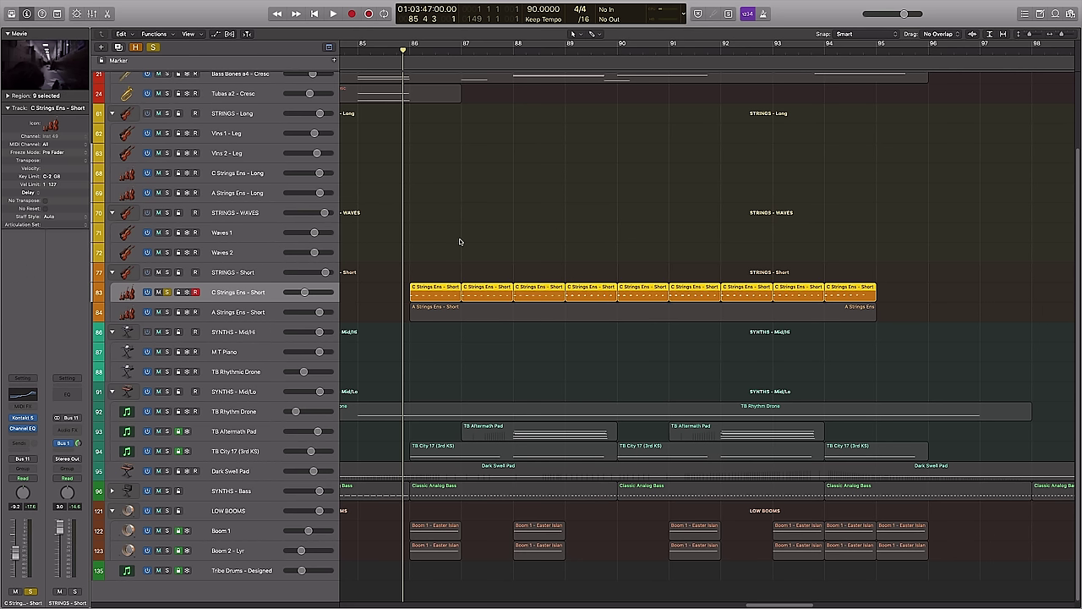
Audition a single C Strings Ens - Short region's notes, then two selected regions' notes
key(shift+super+a)
double_click(423, 295)
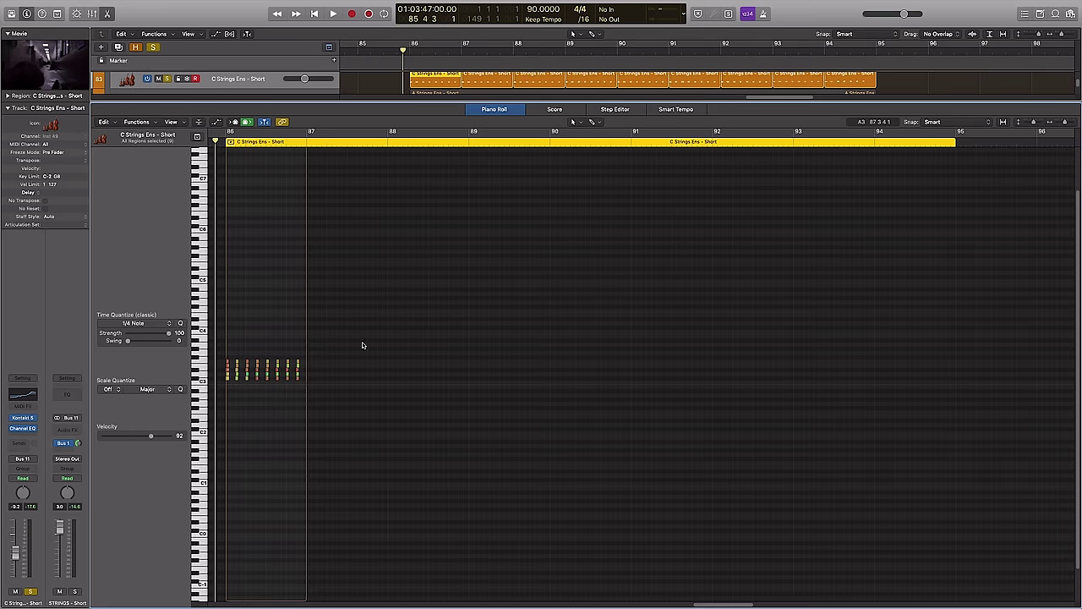
key(space)
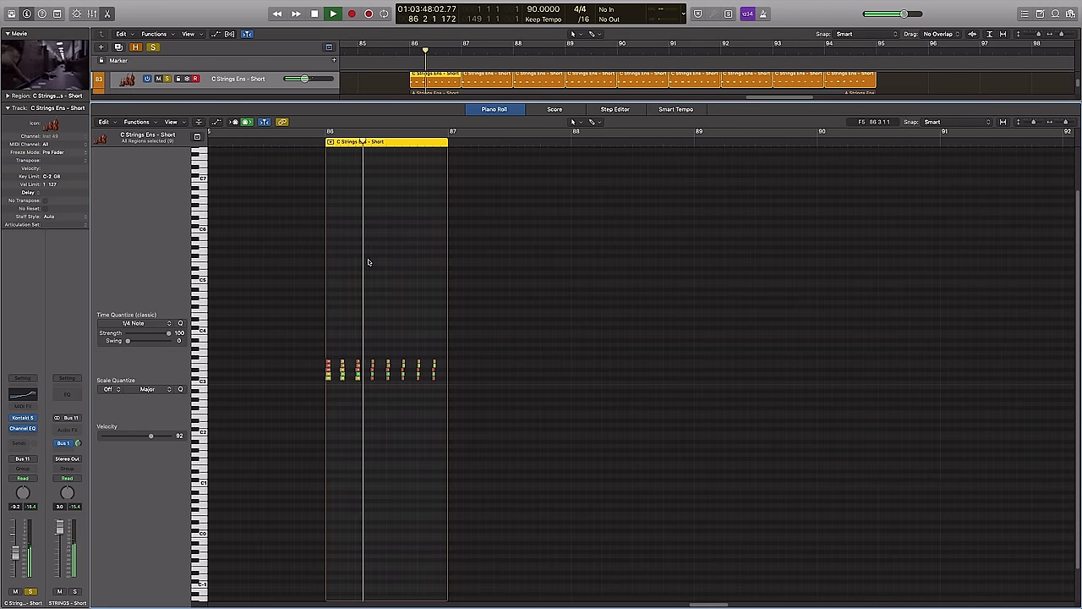
key(space)
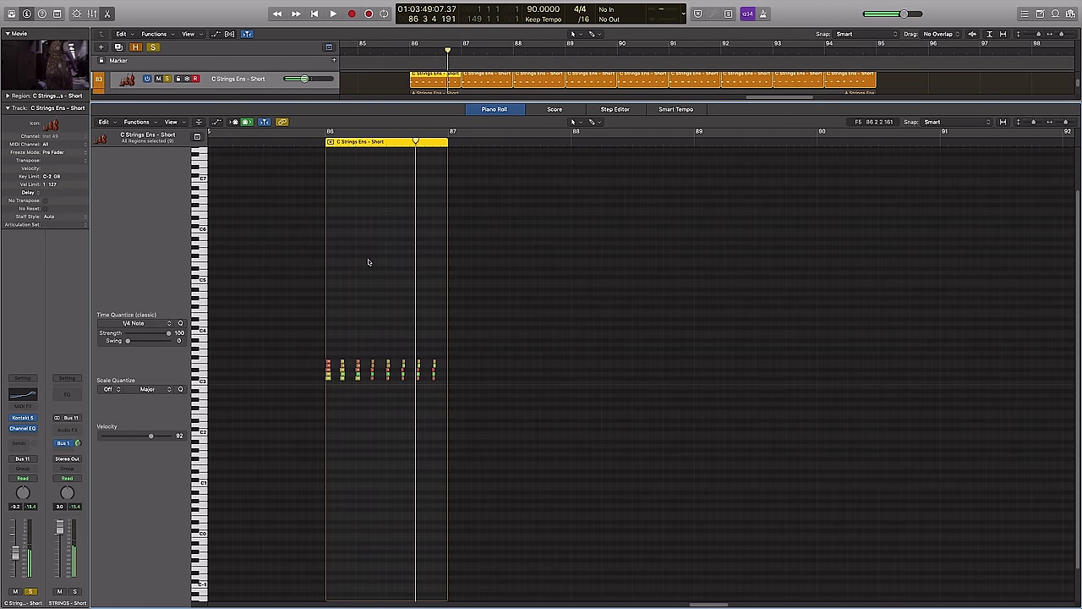
key(p)
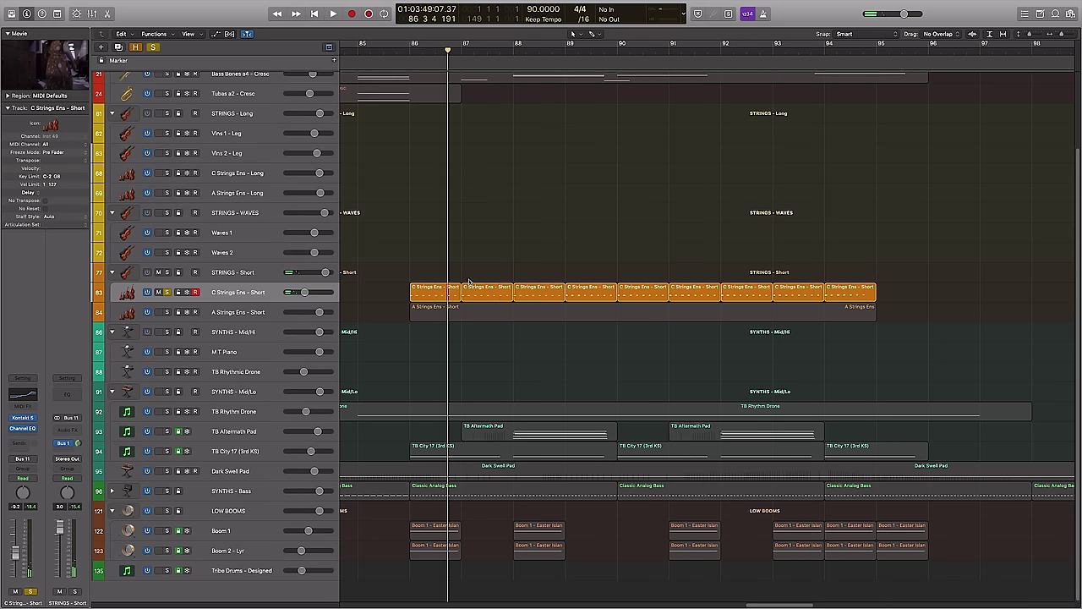
key(p)
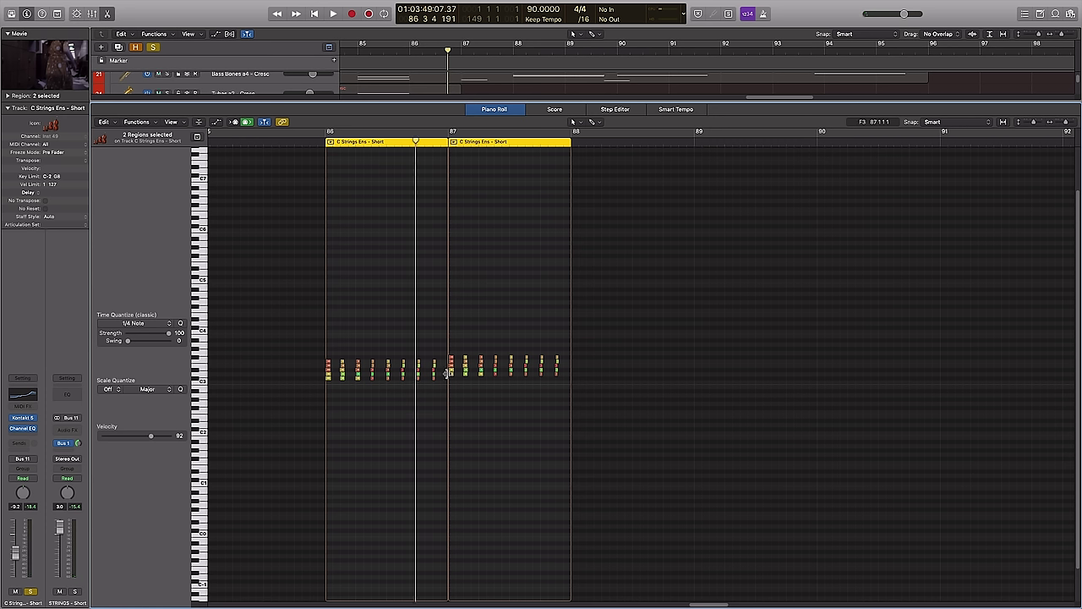
key(p)
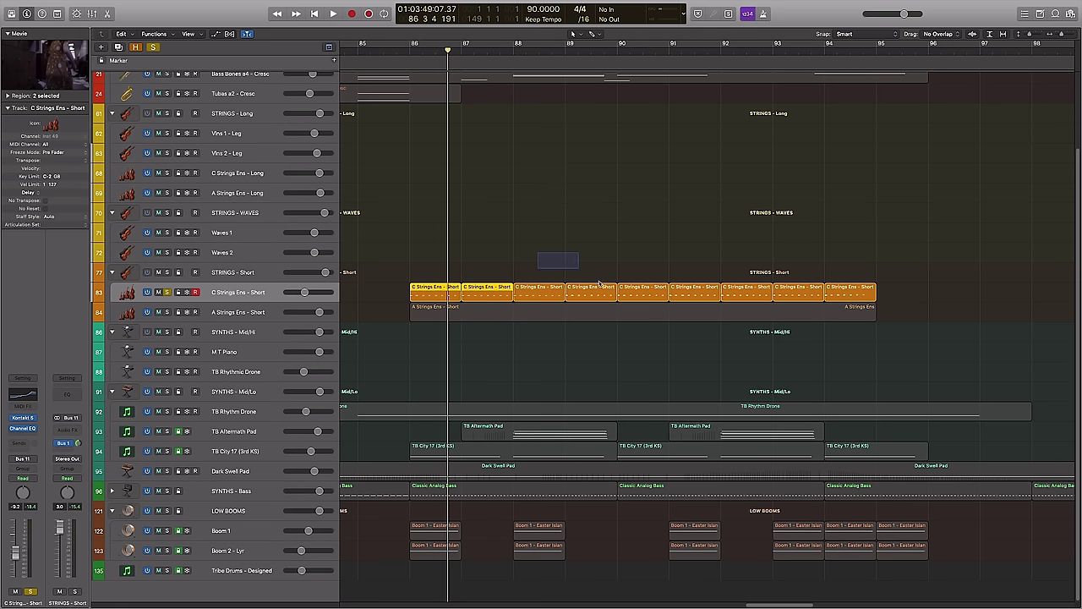
View all nine short string regions' notes together across bars 85 to 94
drag(600, 283, 845, 299)
key(p)
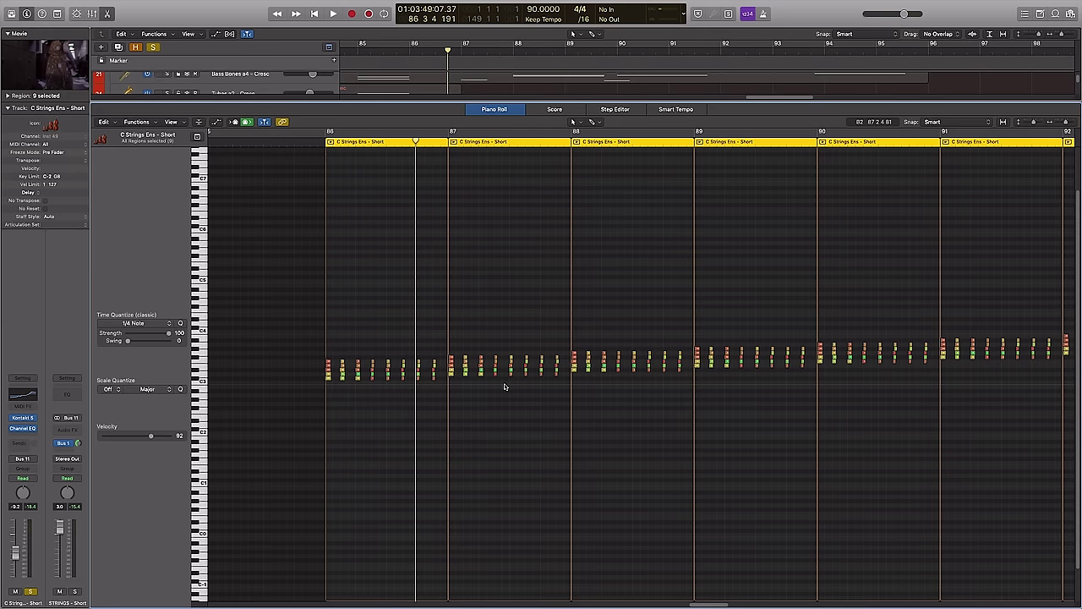
key(super+Left)
key(super+Left)
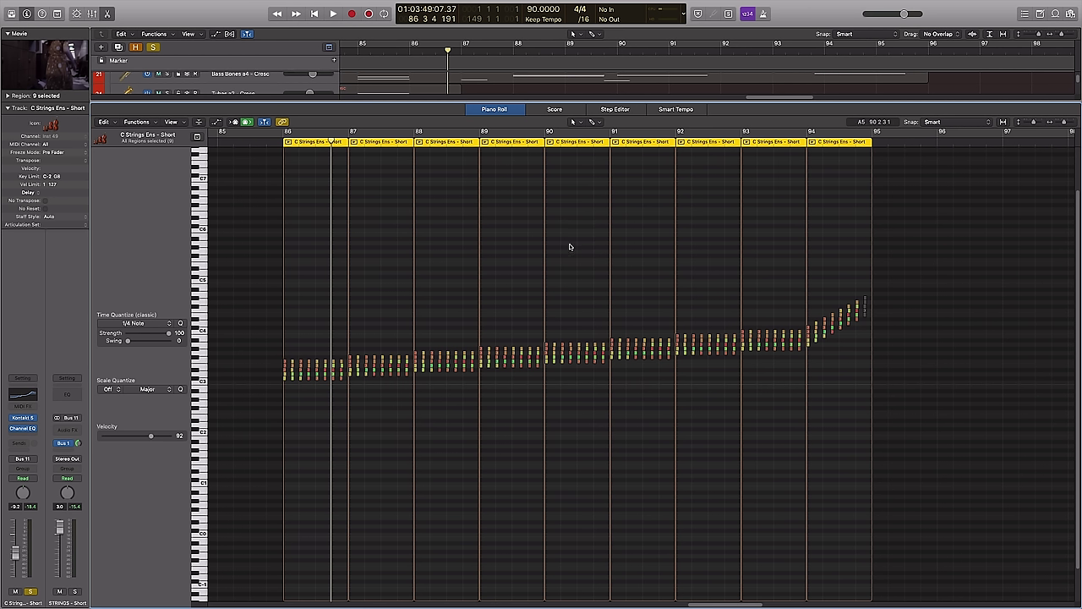
key(p)
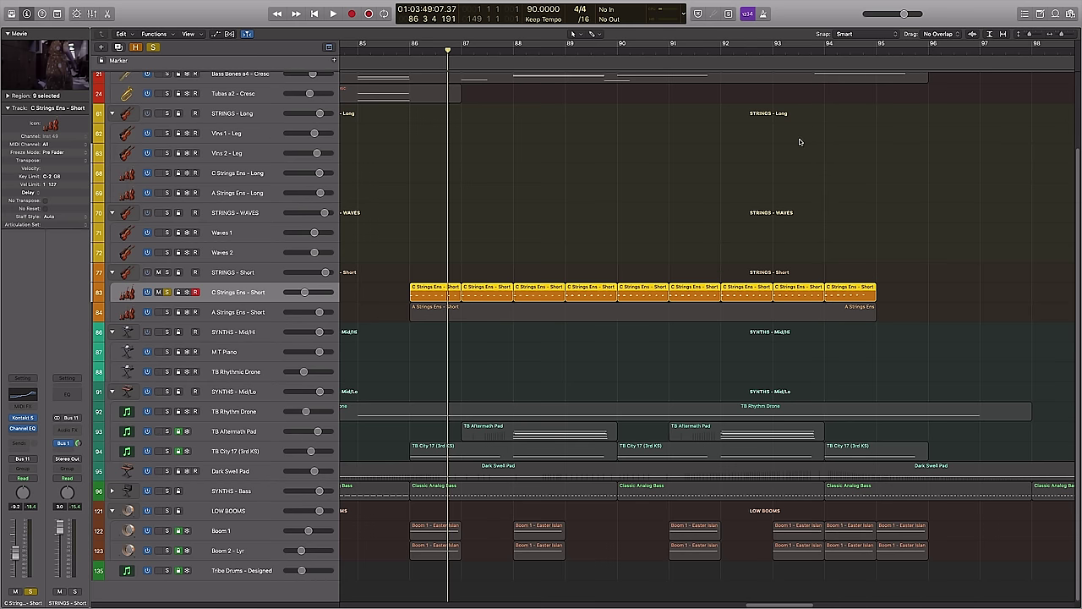
Play from around bar 94 and check the short strings' EQ settings
double_click(820, 56)
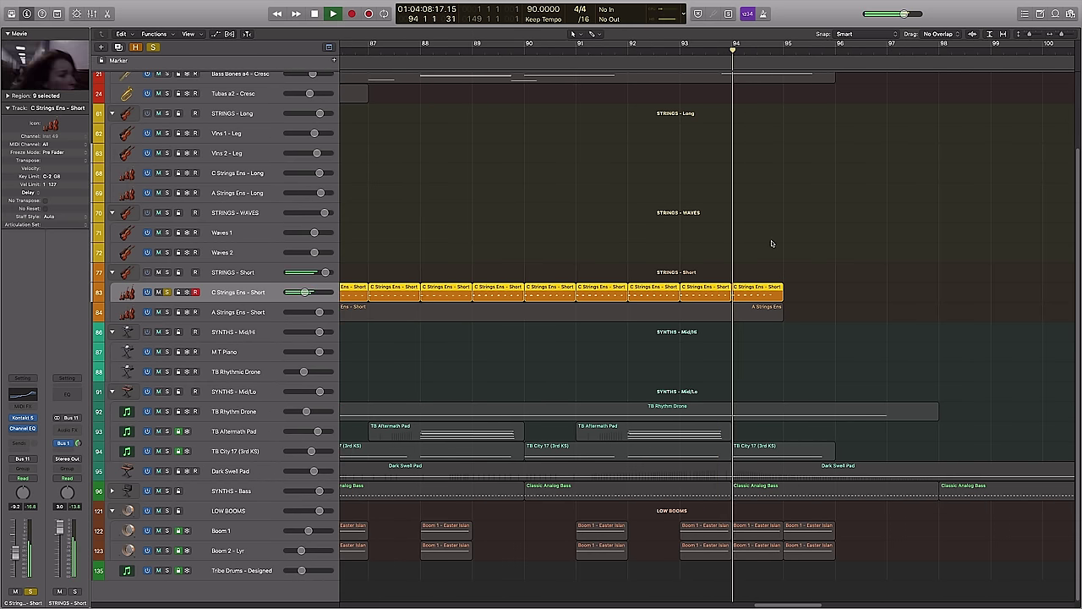
scroll(771, 241, up, 3)
scroll(771, 243, up, 2)
key(super+Left)
scroll(583, 152, left, 3)
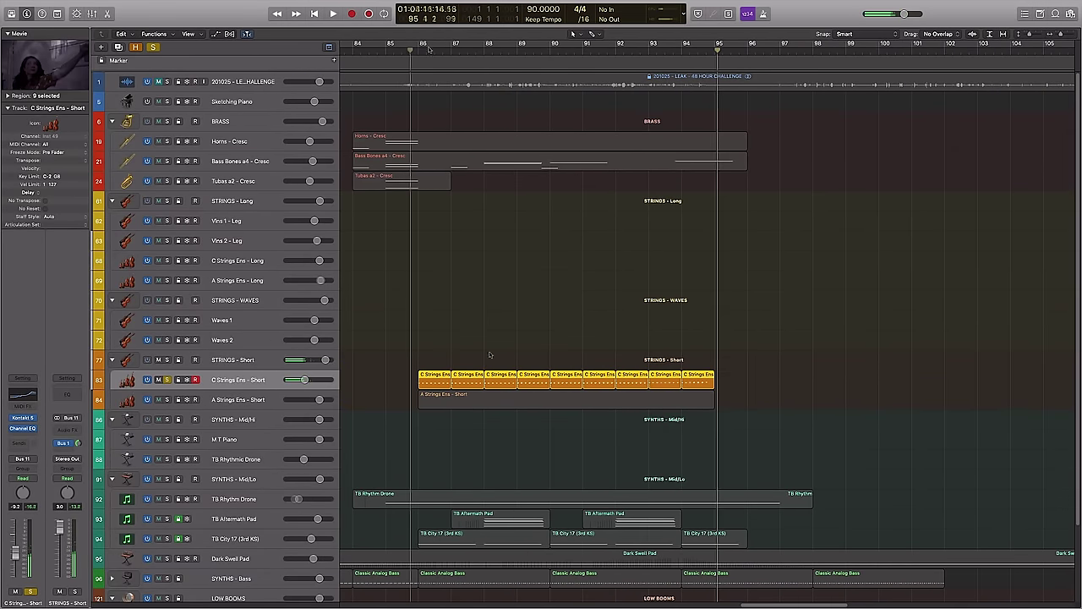
key(space)
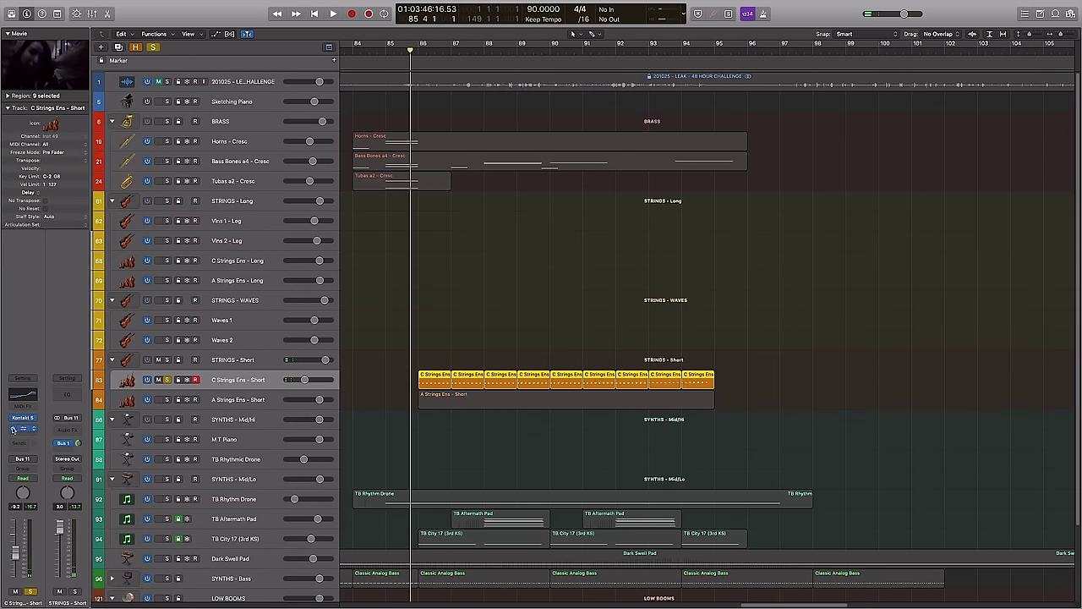
key(space)
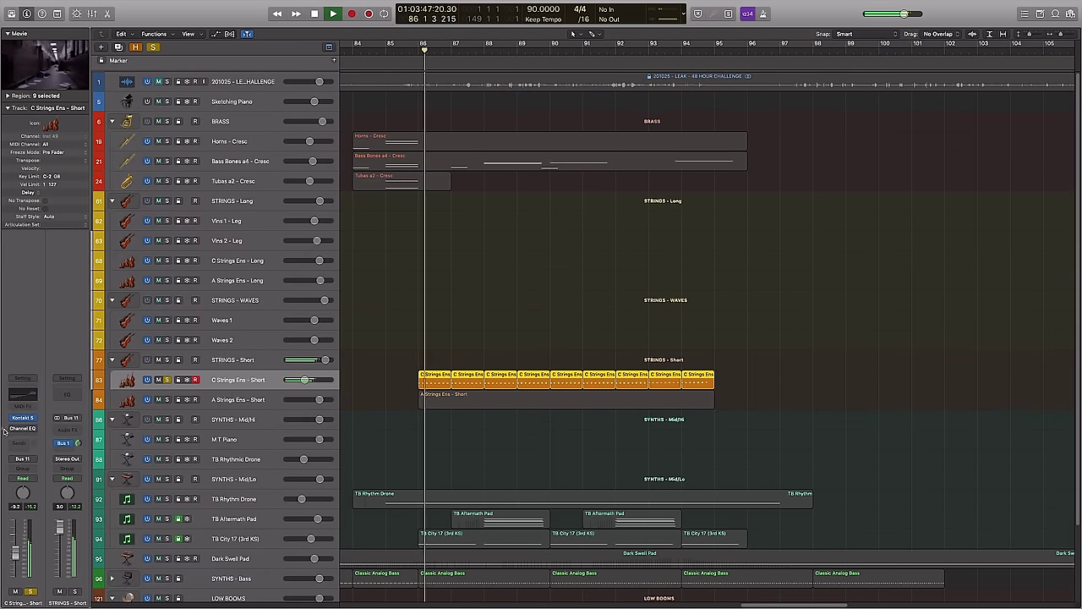
click(12, 428)
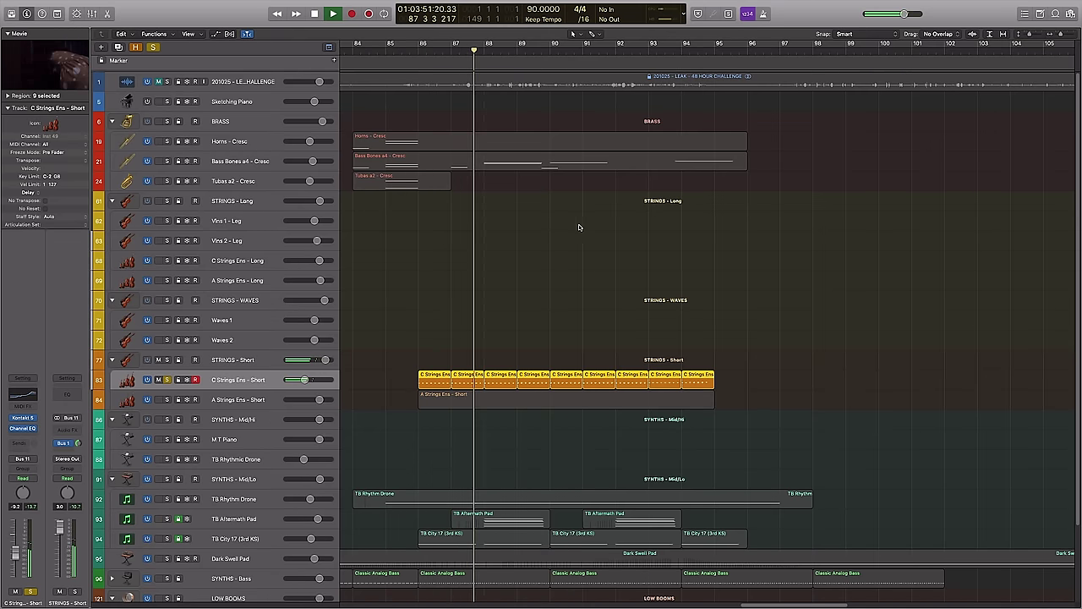
key(space)
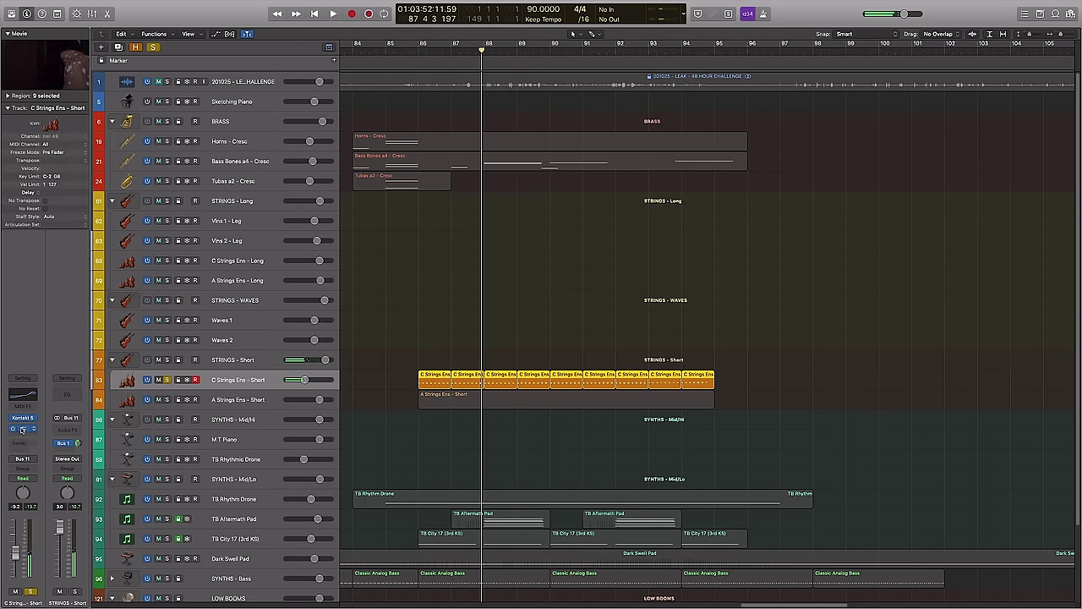
click(22, 429)
key(super+w)
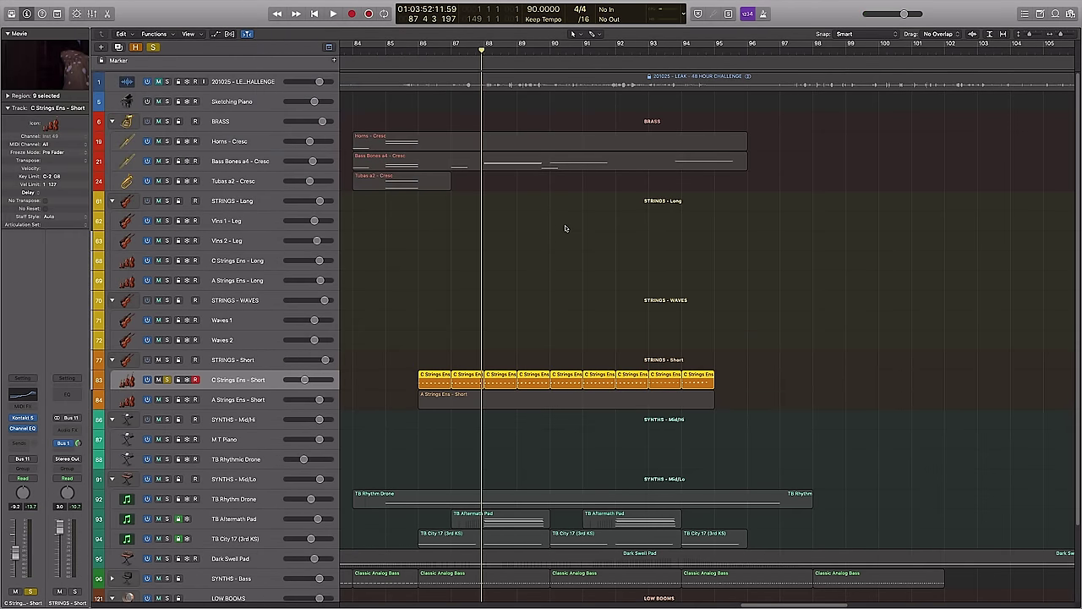
scroll(526, 299, right, 2)
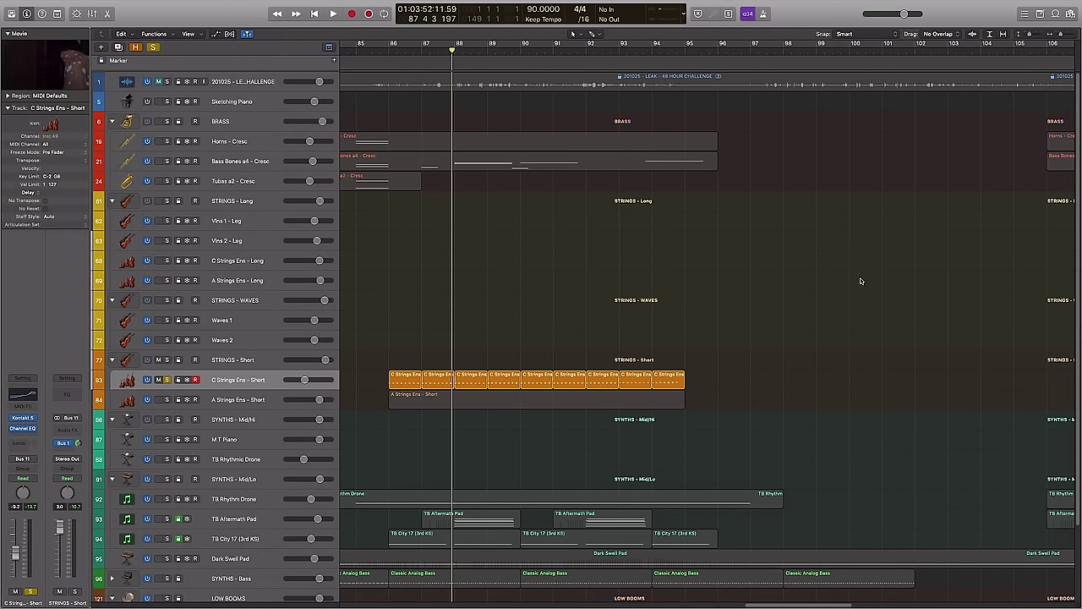
scroll(855, 273, left, 2)
scroll(836, 270, right, 1)
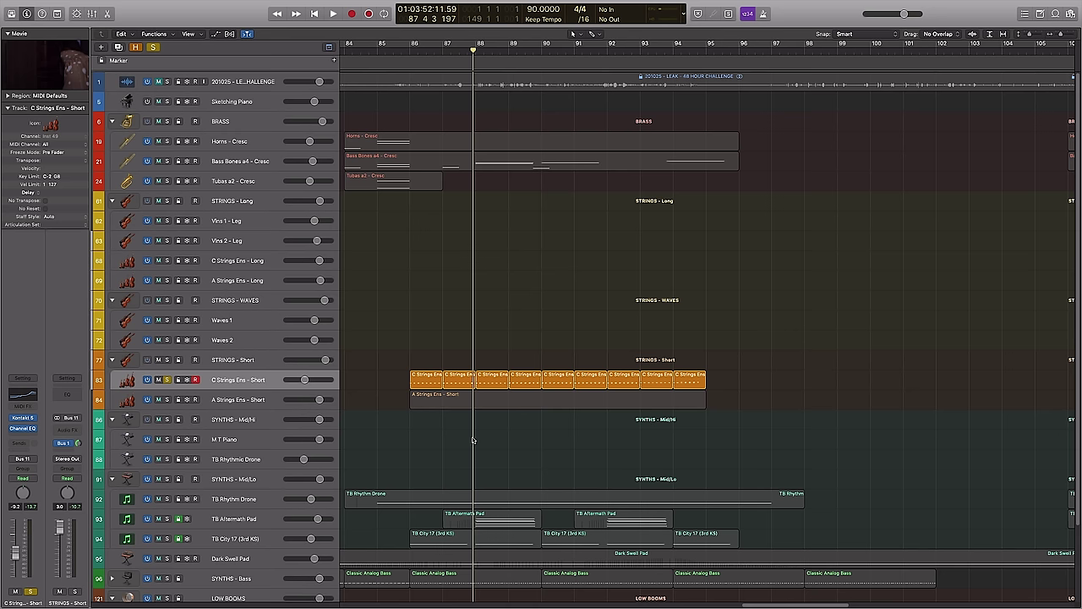
key(space)
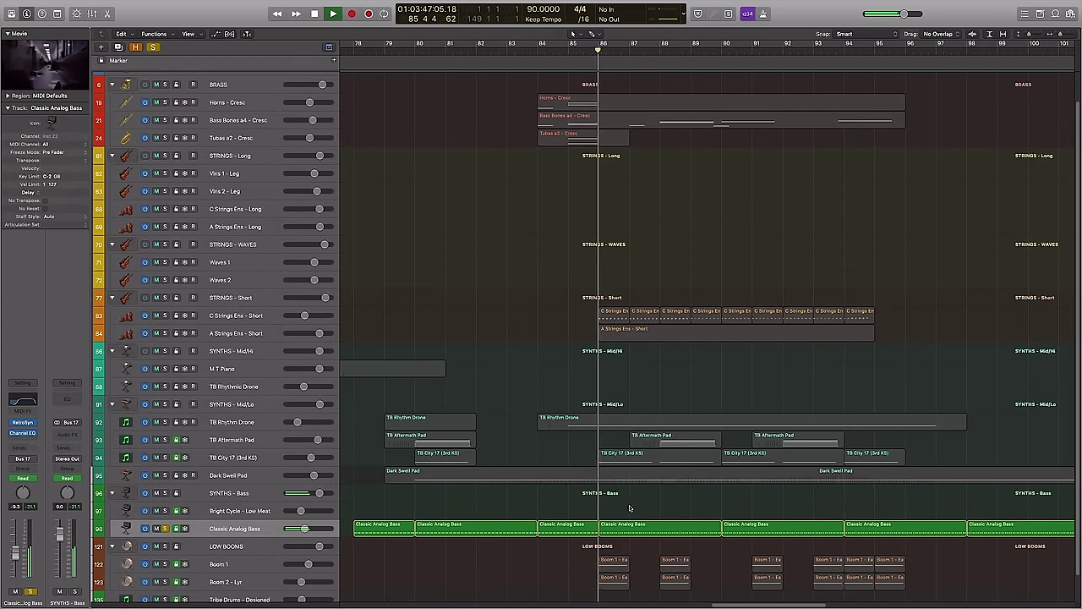
Zoom out and play briefly, selecting Dark Swell Pad, then a Classic Analog Bass region
key(super+Left)
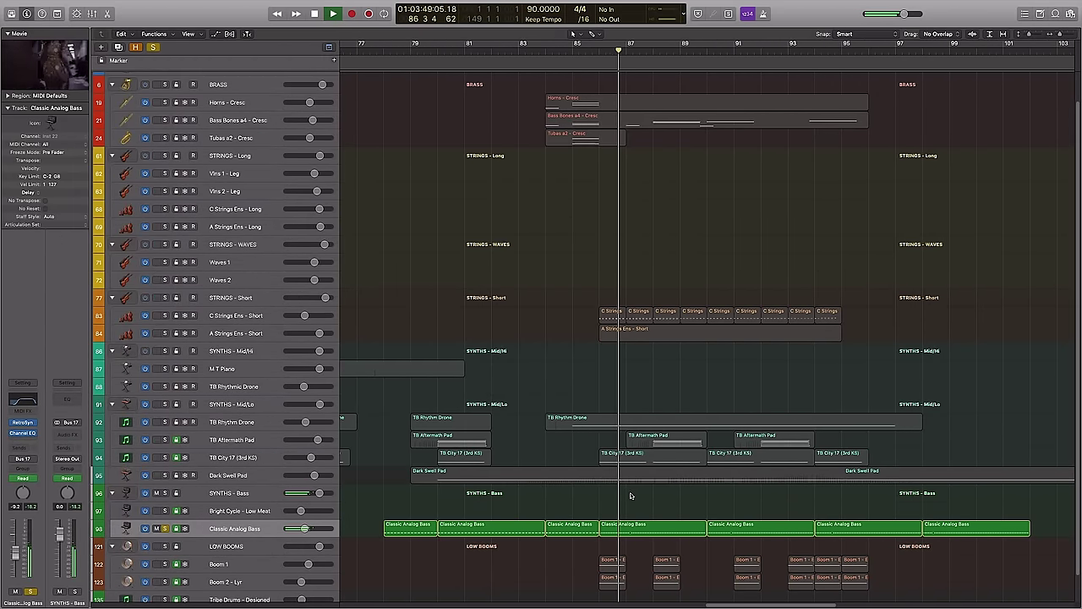
key(space)
click(629, 475)
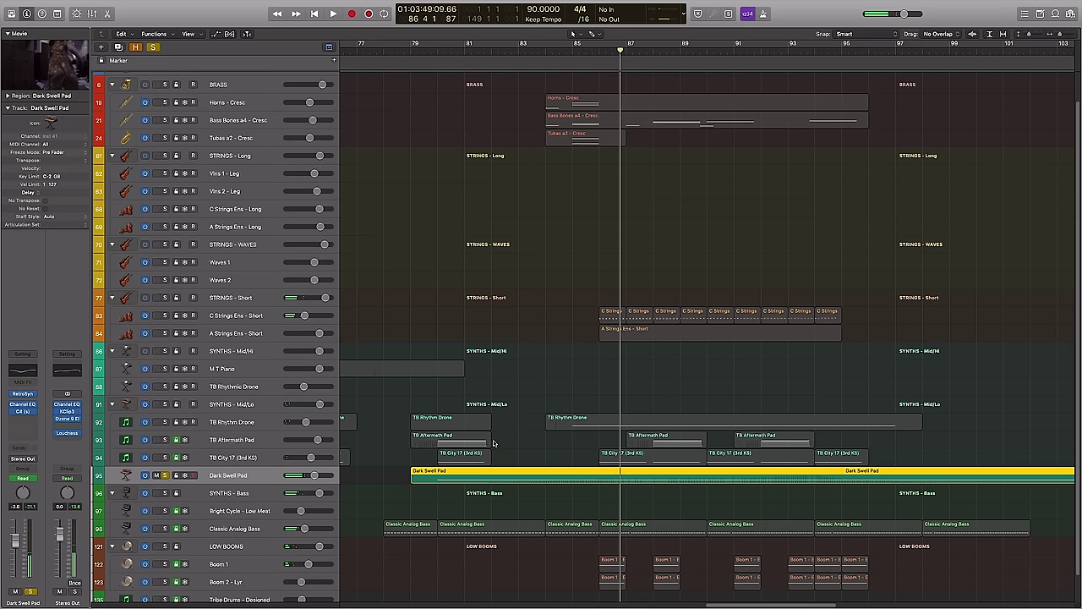
key(space)
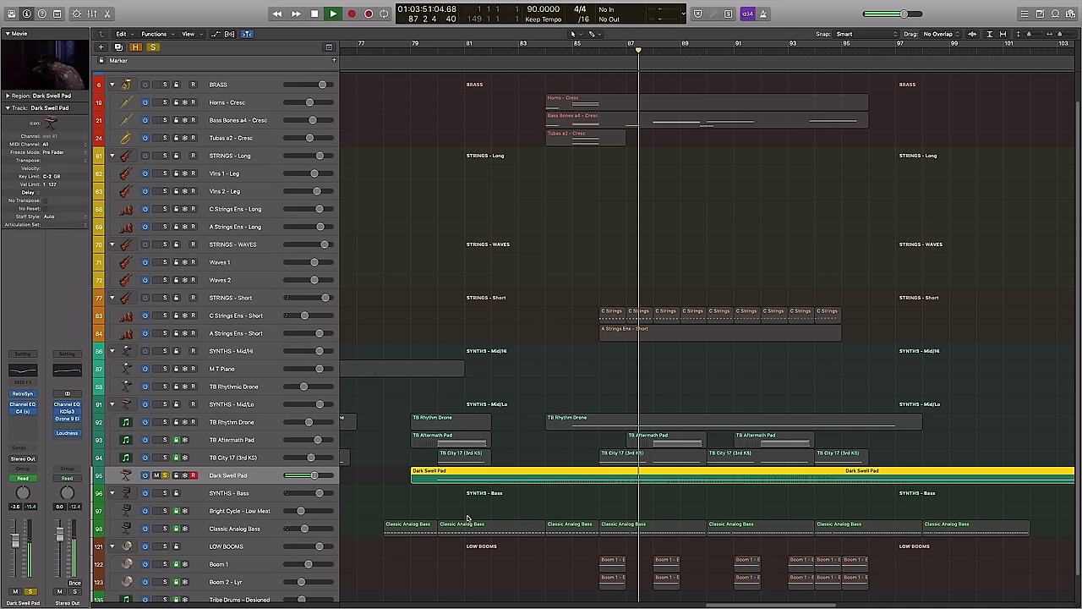
key(space)
click(494, 529)
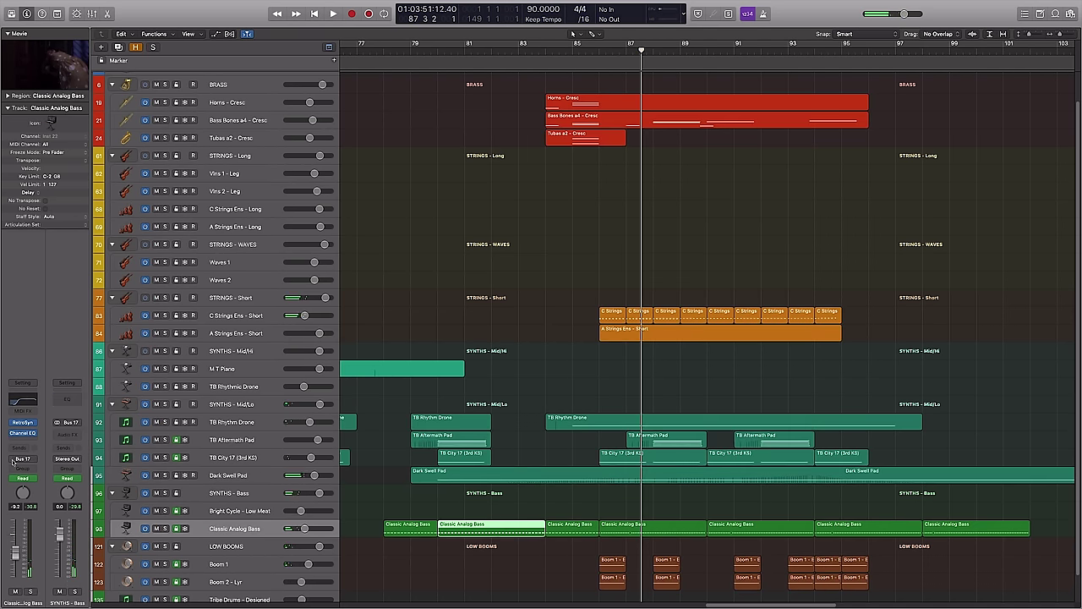
Solo Classic Analog Bass and compare its EQ bypassed and on, then unsolo it
click(21, 433)
key(s)
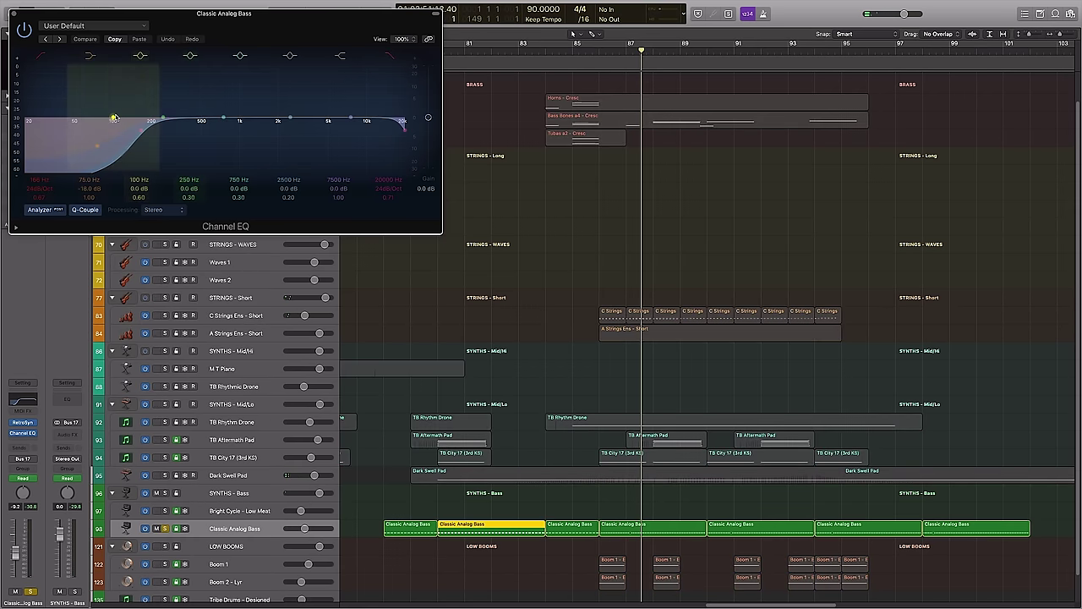
click(25, 30)
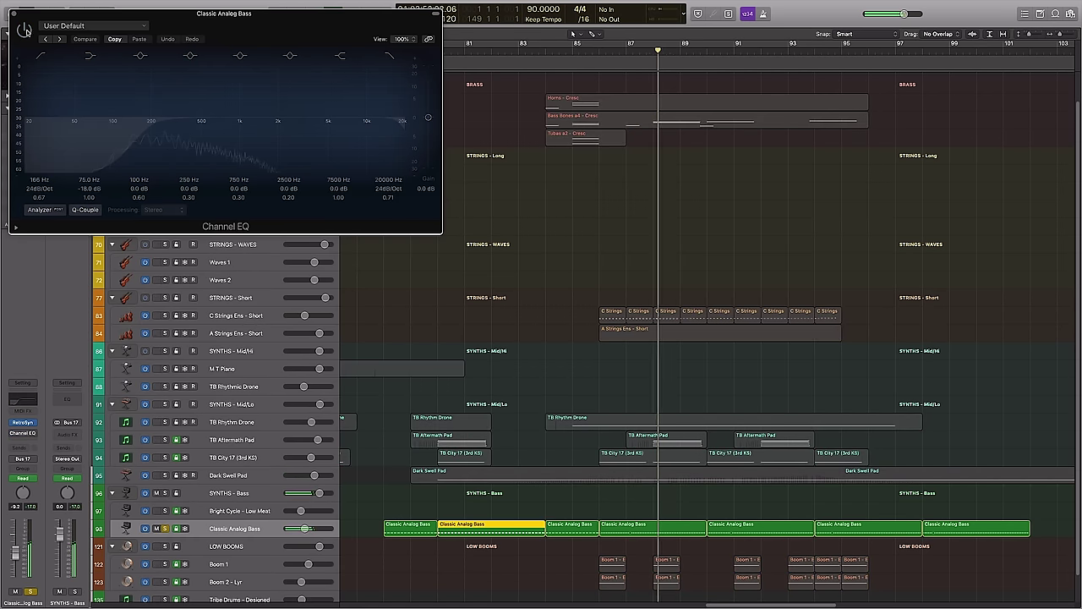
click(24, 30)
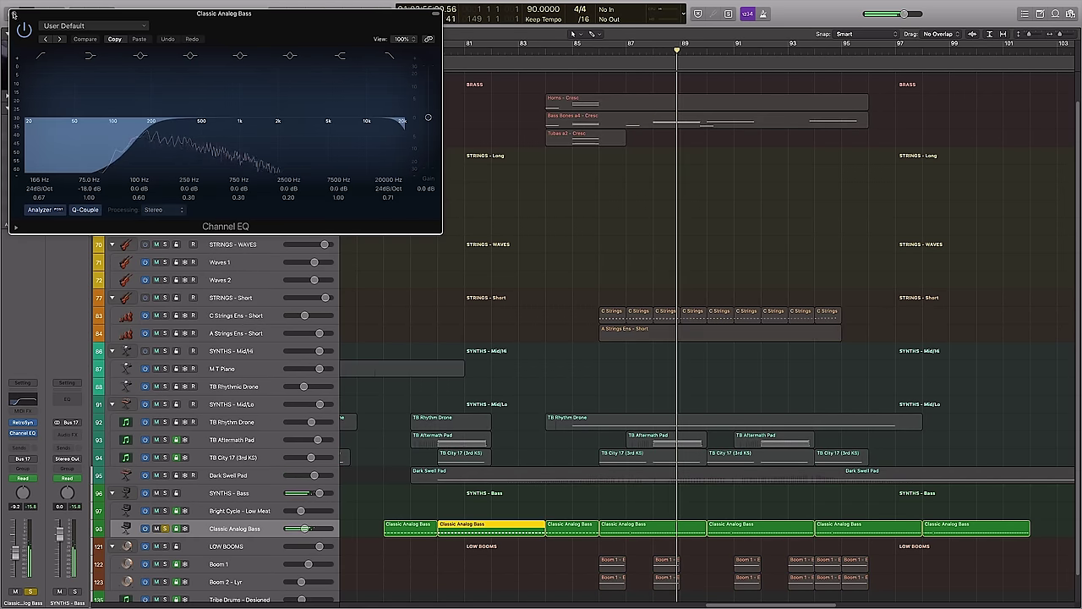
key(super+w)
key(s)
Solo the bar 87 TB City 17 and TB Aftermath Pad regions in turn, unsoloing each
click(641, 455)
key(s)
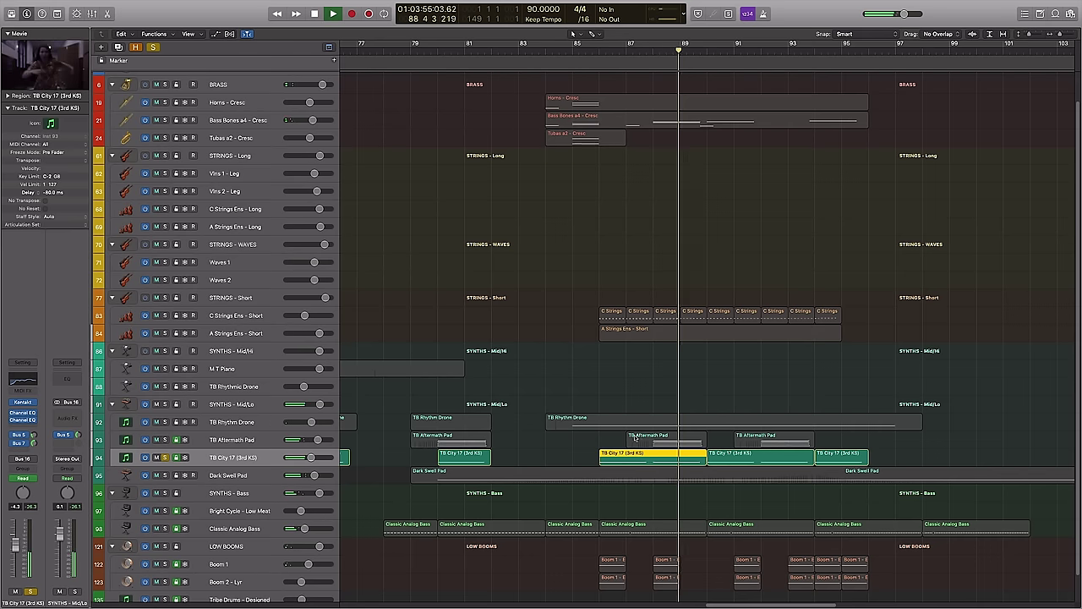
key(s)
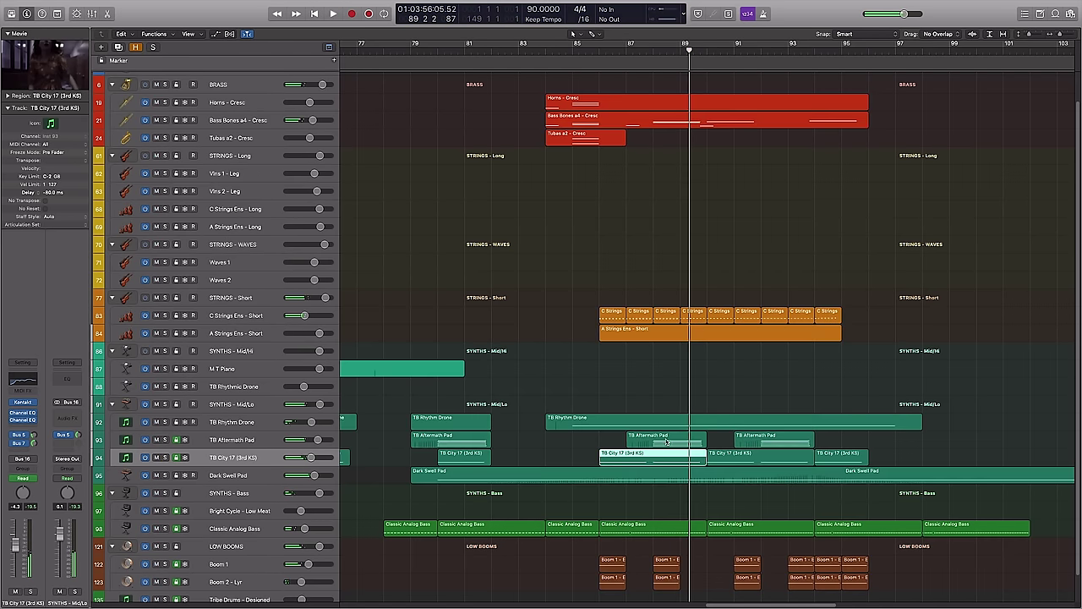
click(666, 442)
key(s)
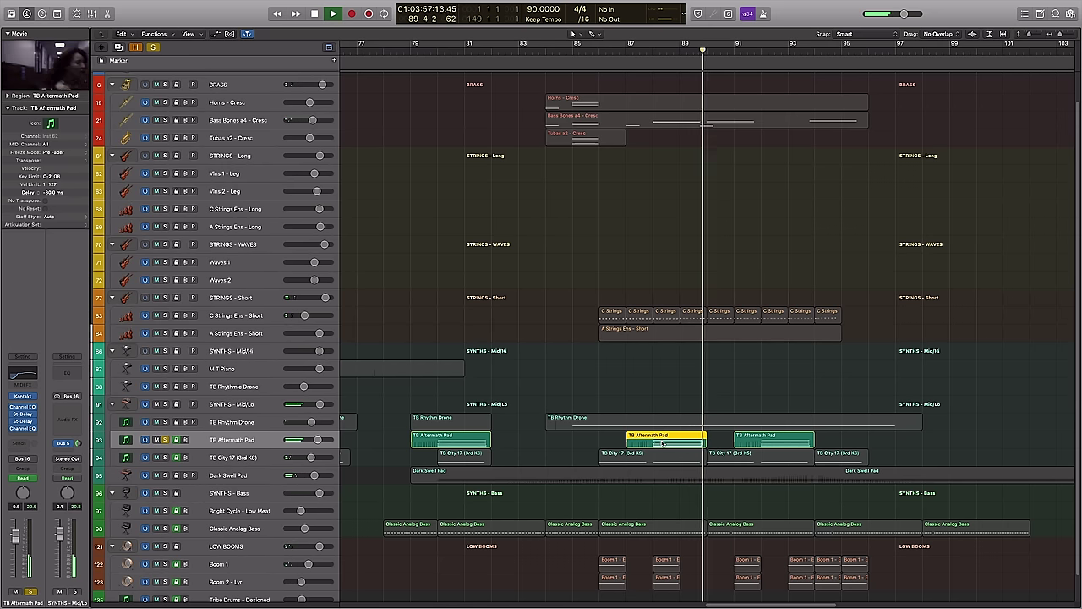
key(s)
scroll(668, 300, down, 3)
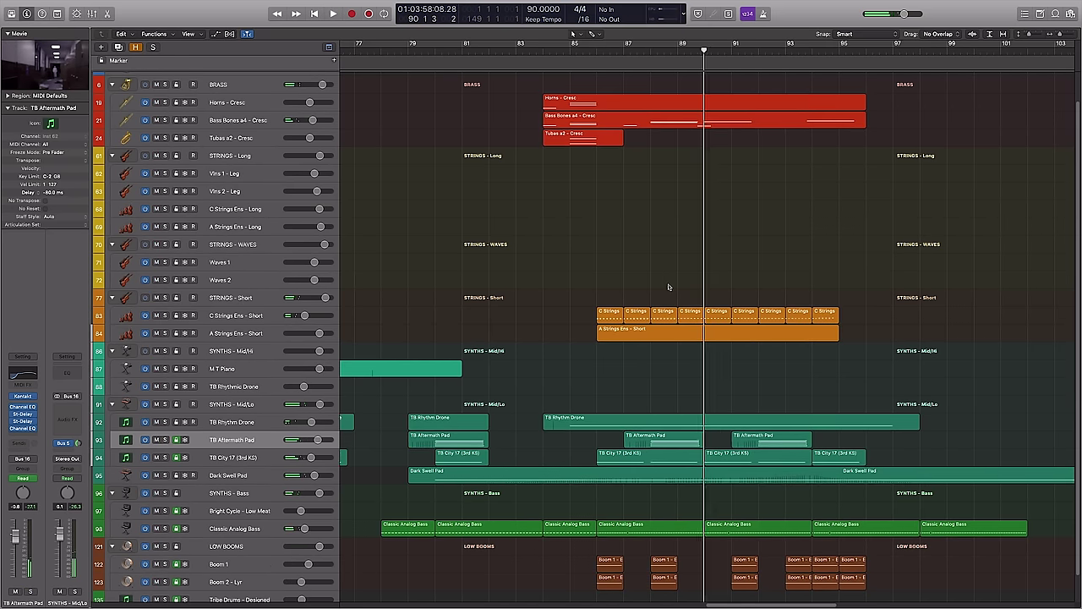
scroll(655, 186, down, 3)
scroll(641, 164, down, 2)
scroll(563, 145, down, 2)
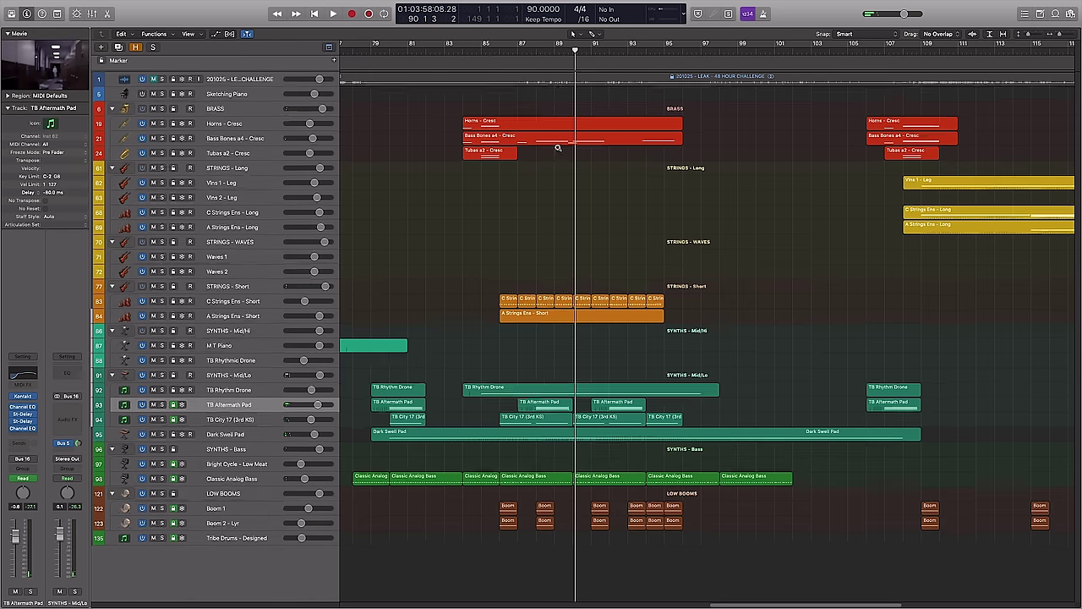
scroll(572, 154, right, 2)
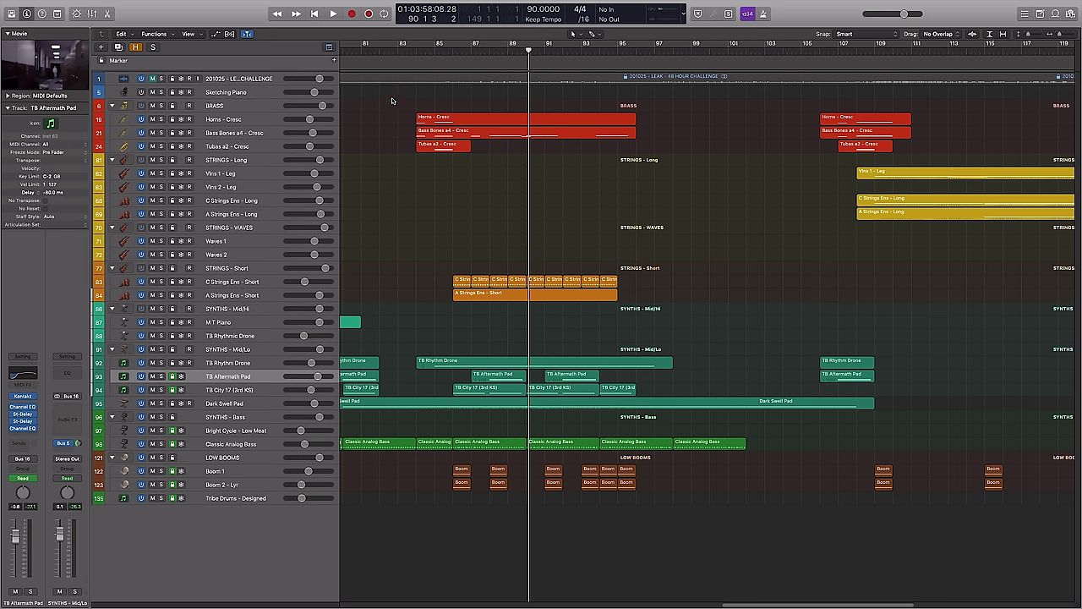
scroll(387, 111, right, 1)
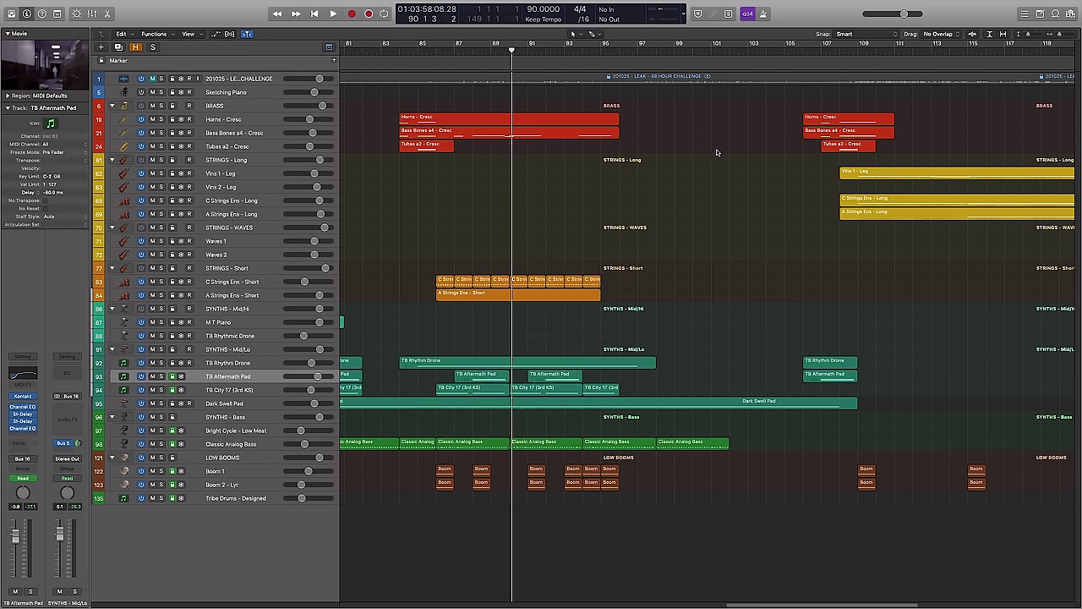
Place the playhead at bar 105 and select the C Strings Ens - Short track
key(shift+period)
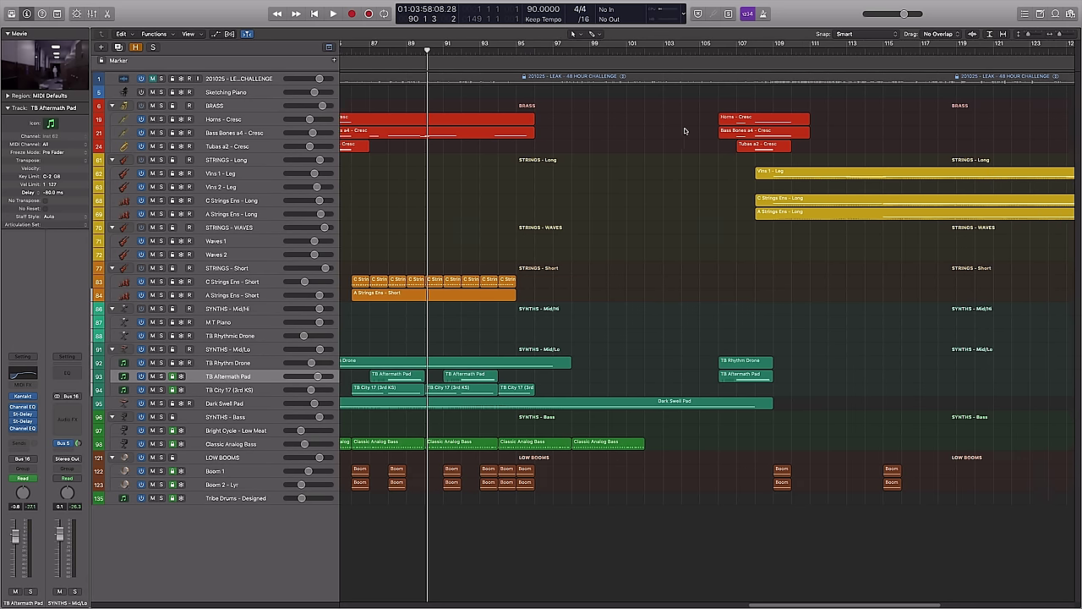
scroll(699, 230, down, 3)
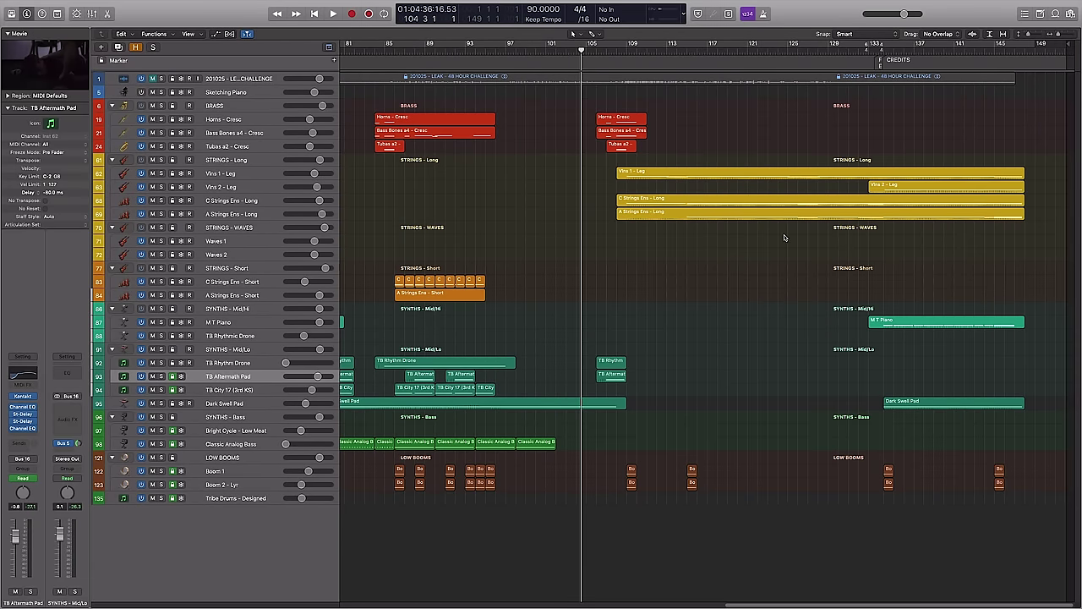
key(super+Right)
scroll(780, 248, right, 2)
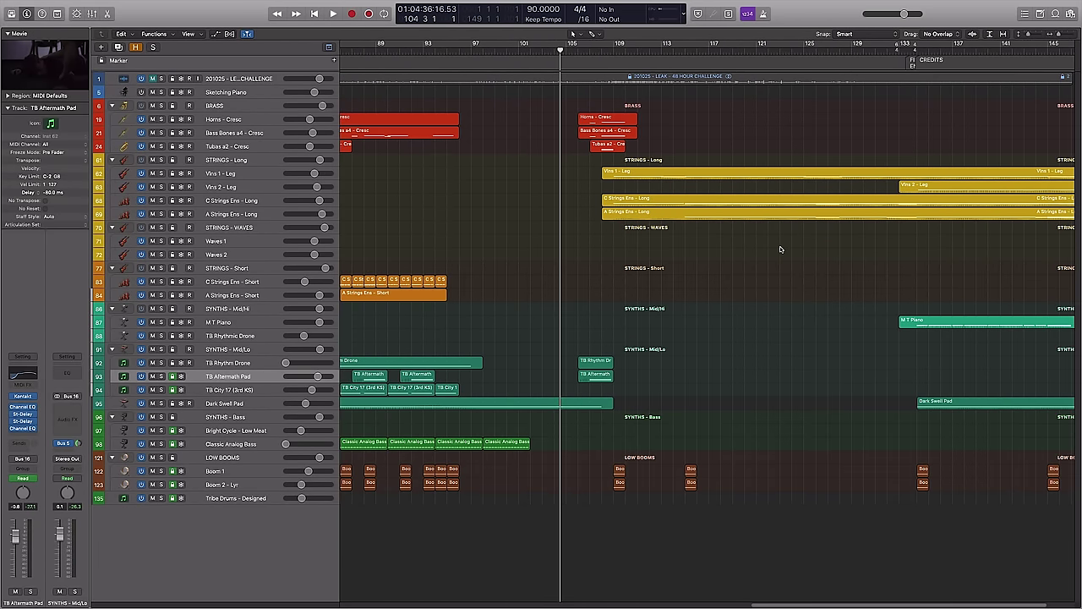
click(564, 51)
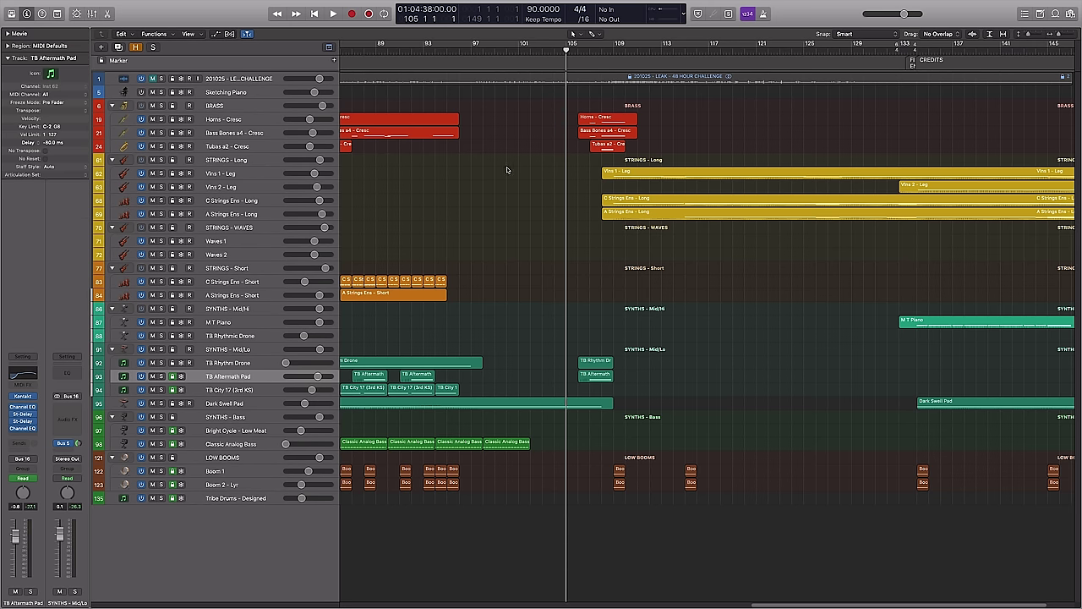
scroll(775, 370, right, 3)
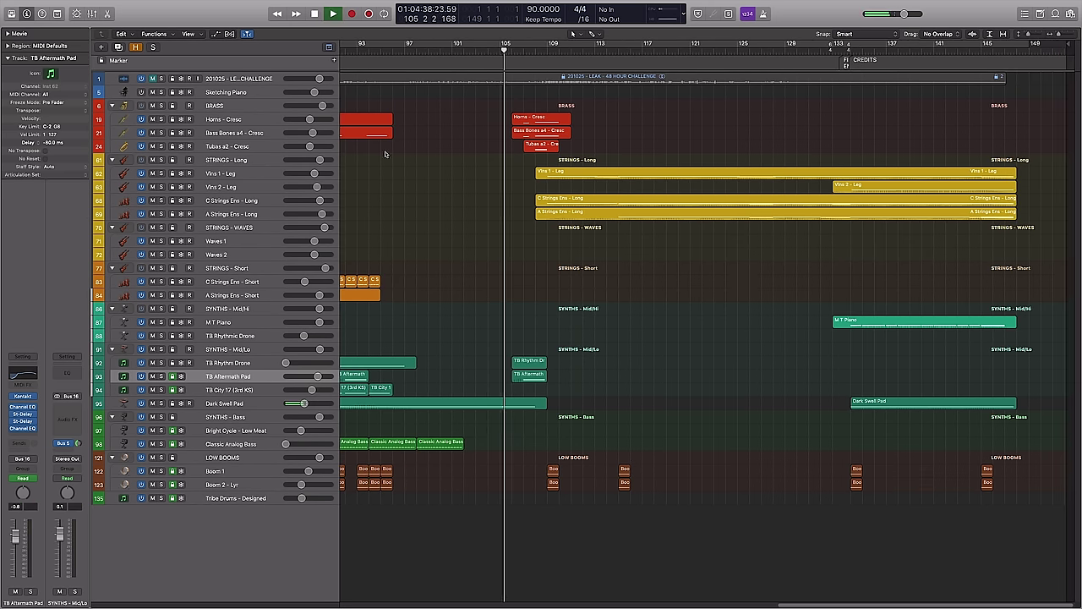
click(253, 282)
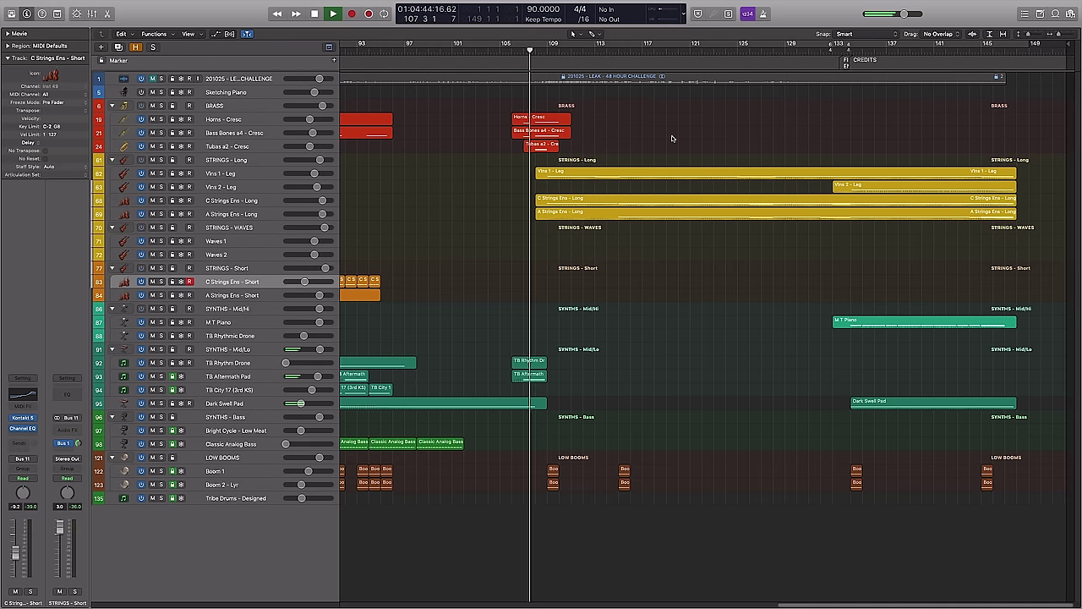
Open the three long string regions in the Piano Roll, zoomed in with enlarged notes
drag(680, 136, 744, 264)
key(p)
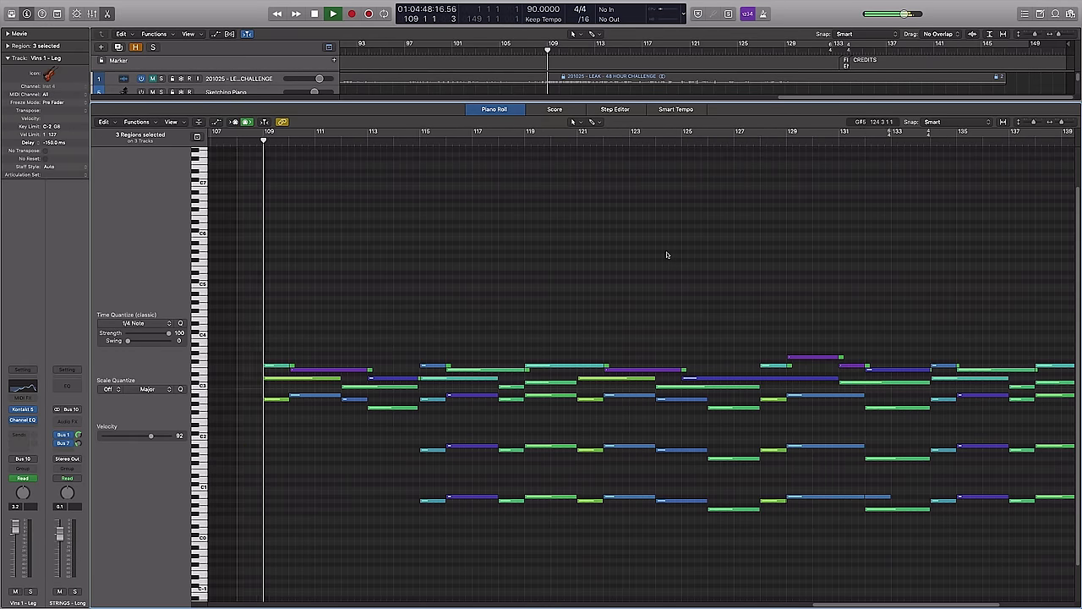
key(super+Right)
click(171, 122)
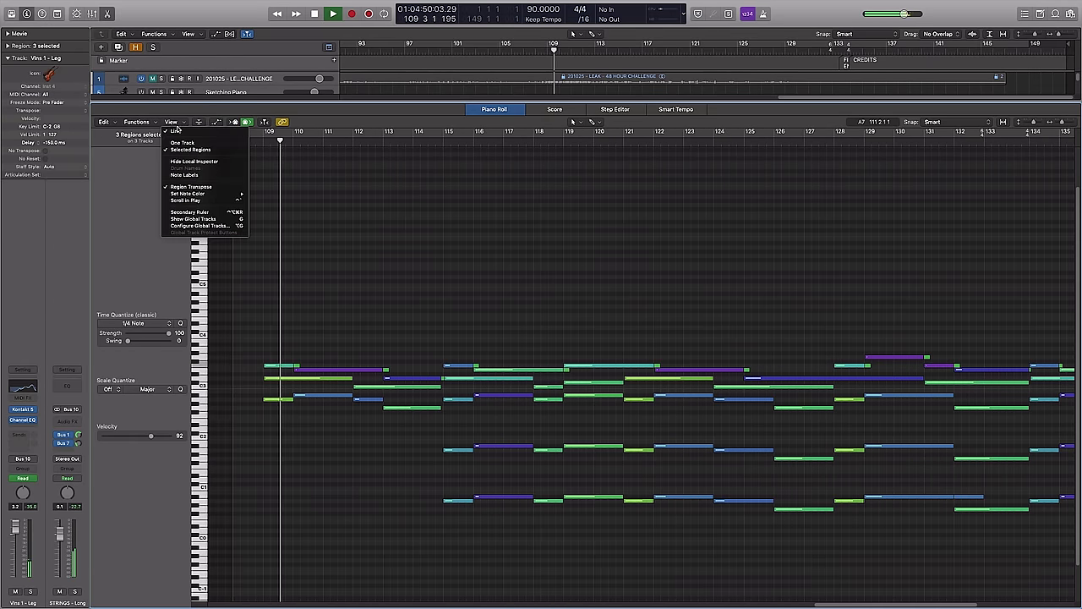
click(190, 174)
key(super+Right)
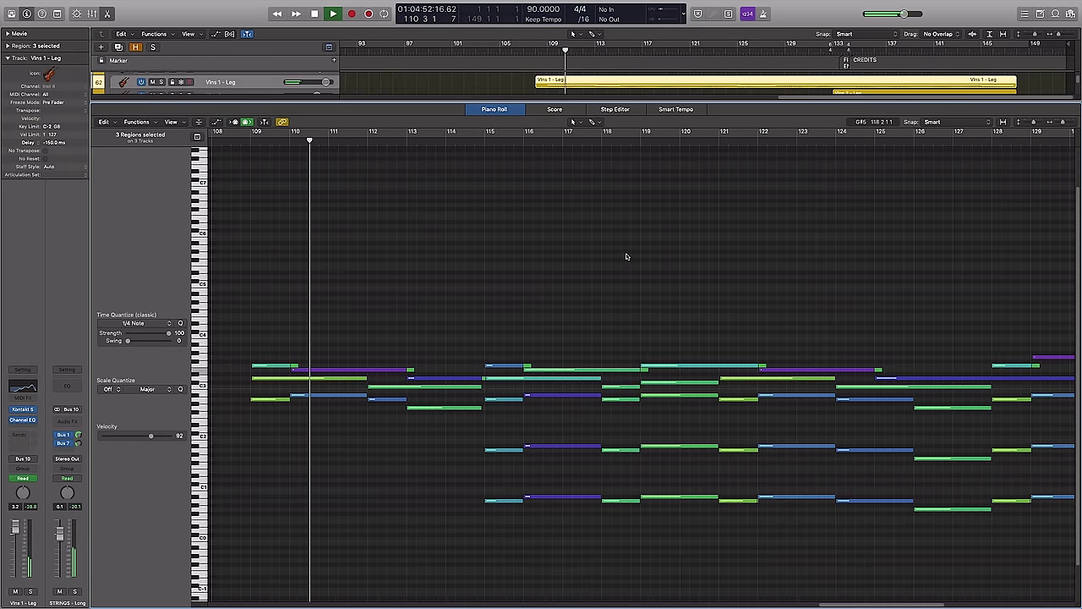
key(super+Down)
scroll(743, 206, down, 3)
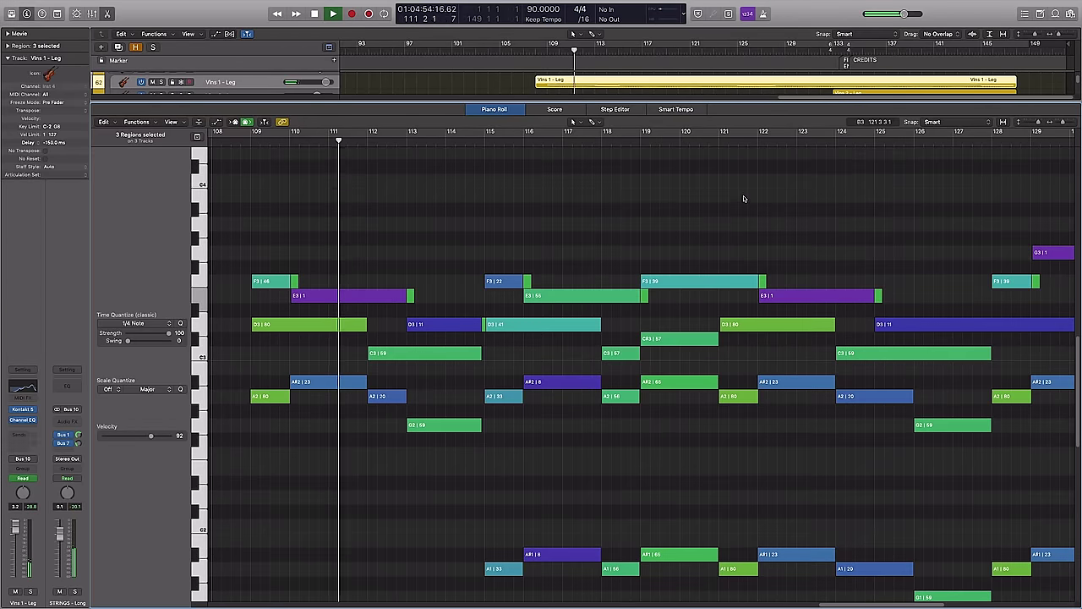
scroll(899, 195, right, 1)
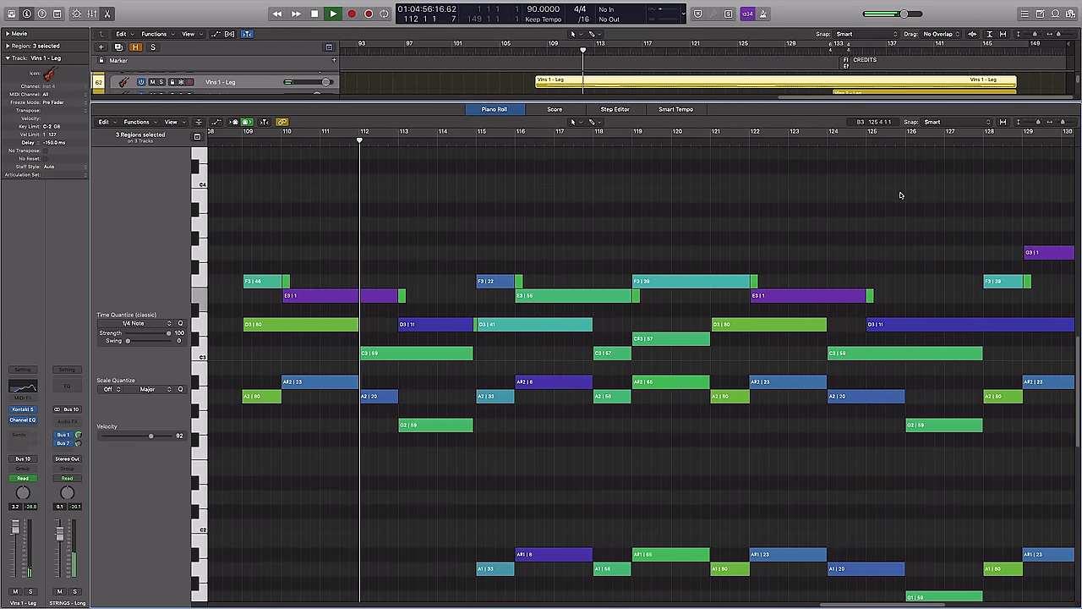
scroll(888, 198, right, 2)
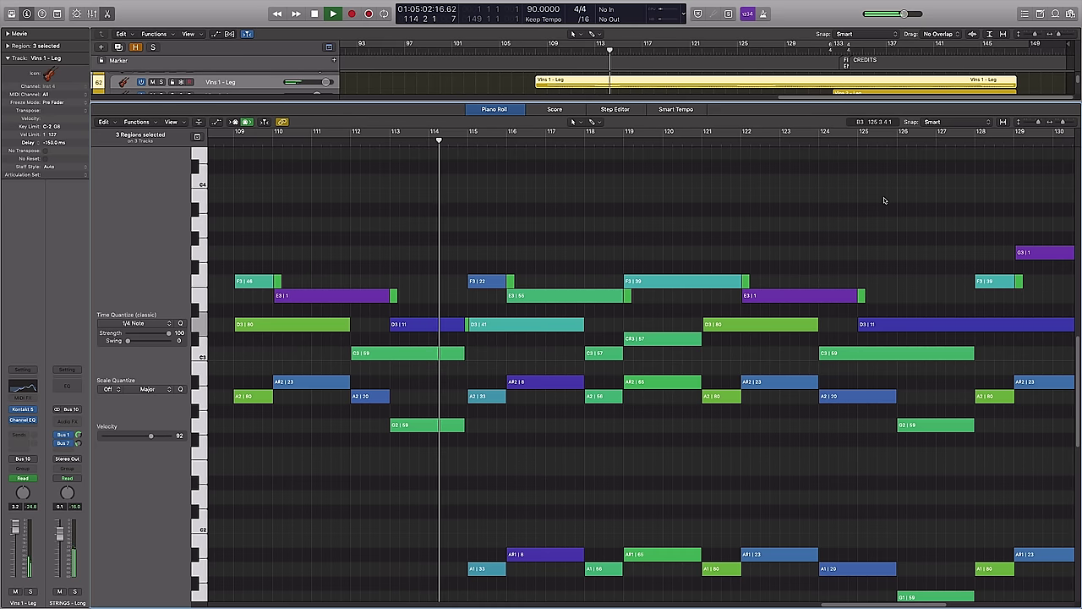
scroll(921, 170, down, 1)
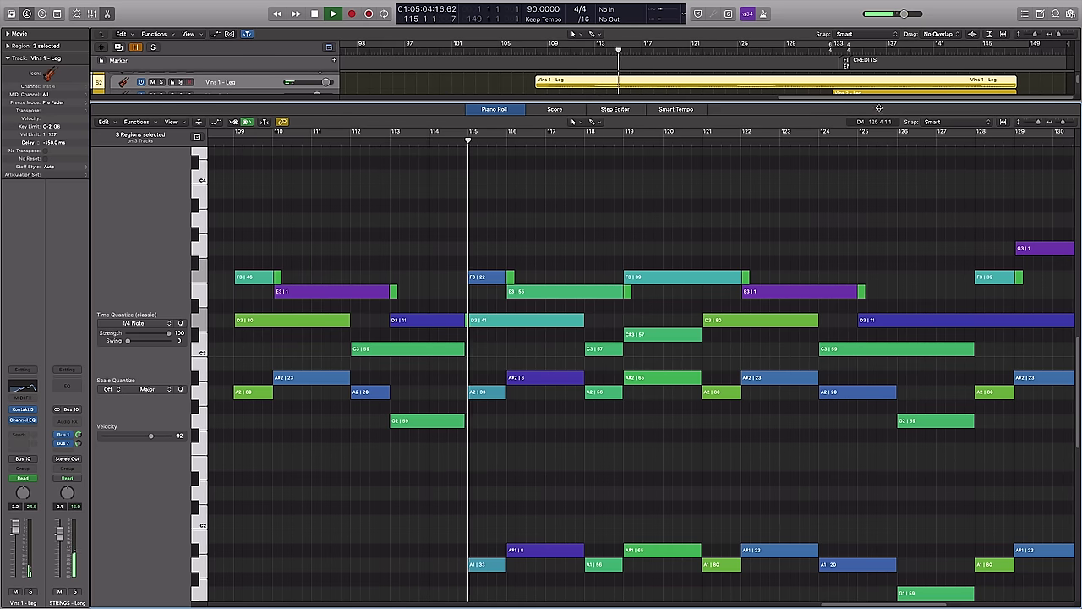
scroll(891, 229, right, 1)
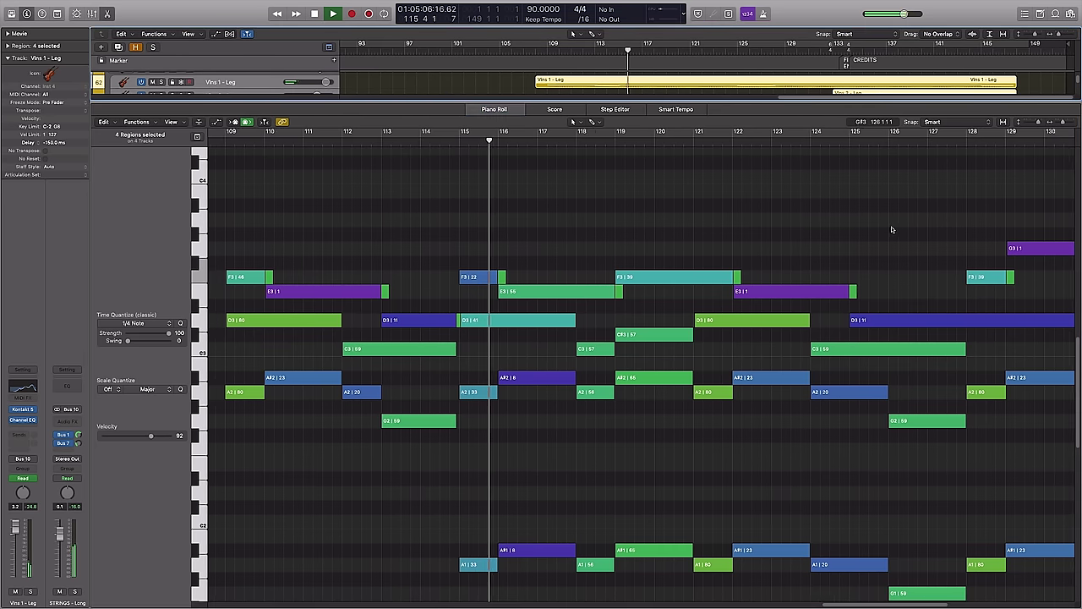
scroll(891, 229, right, 3)
scroll(891, 229, right, 2)
scroll(890, 229, right, 1)
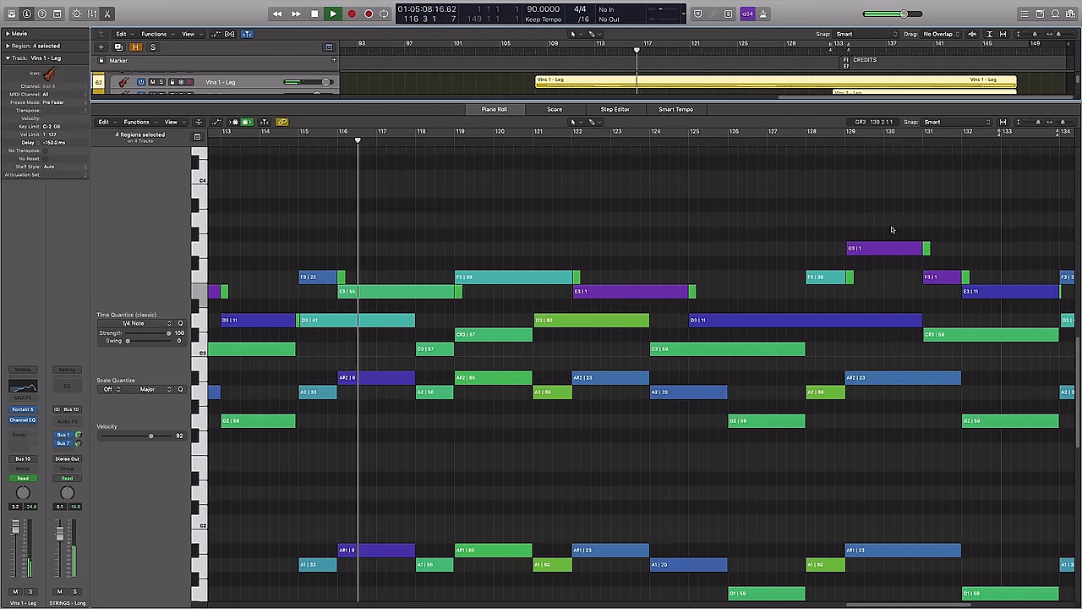
scroll(891, 229, right, 1)
scroll(891, 229, right, 1)
scroll(966, 202, down, 2)
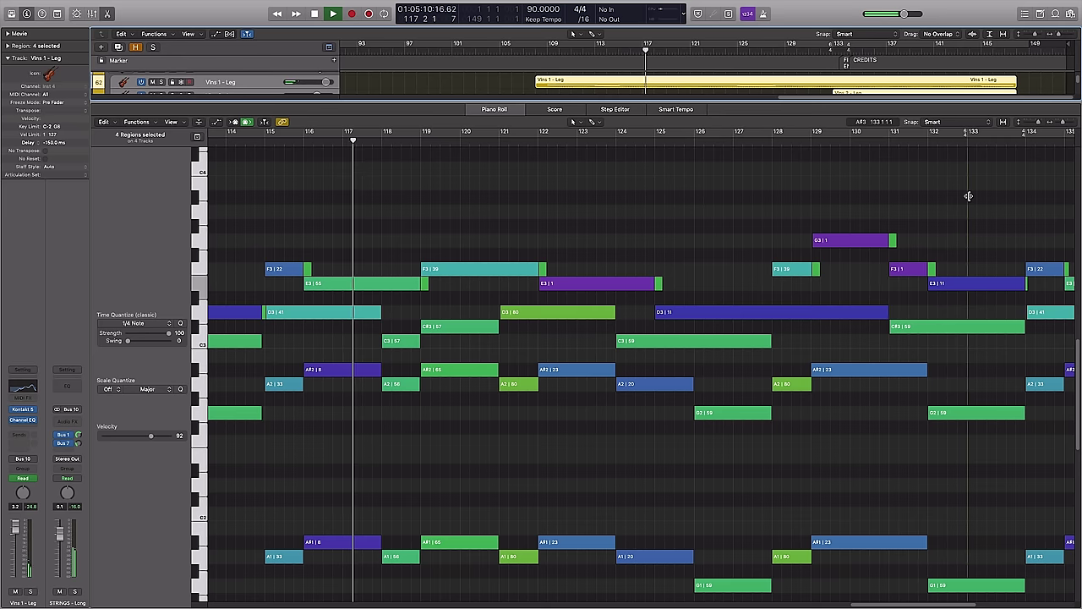
scroll(968, 193, down, 1)
scroll(971, 191, down, 1)
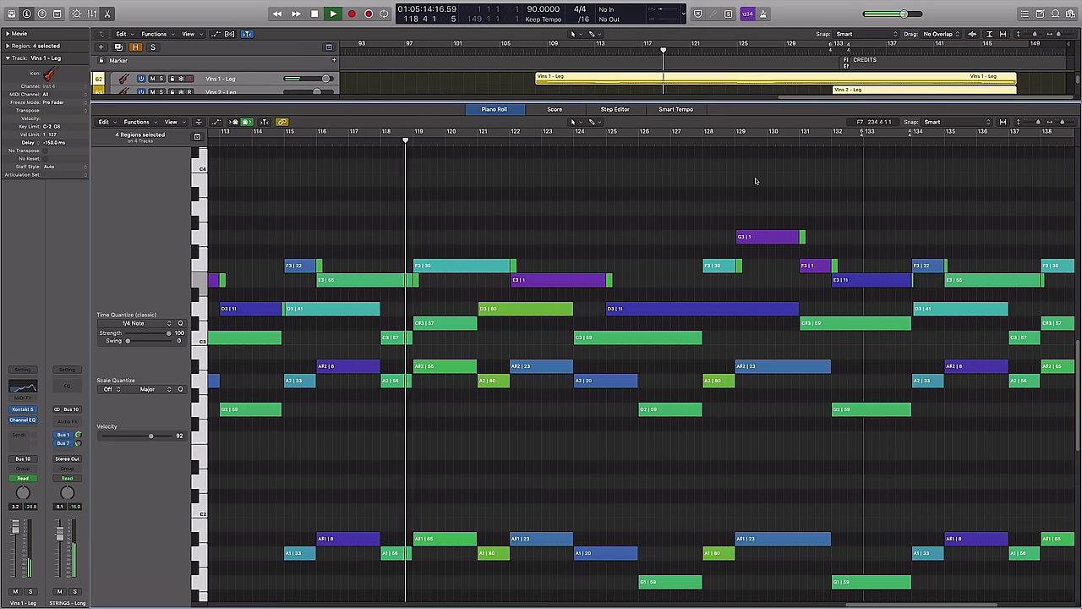
Enlarge the note editor, zoom further into the string notes, and hide the automation lane
key(a)
scroll(753, 190, down, 3)
scroll(676, 228, down, 1)
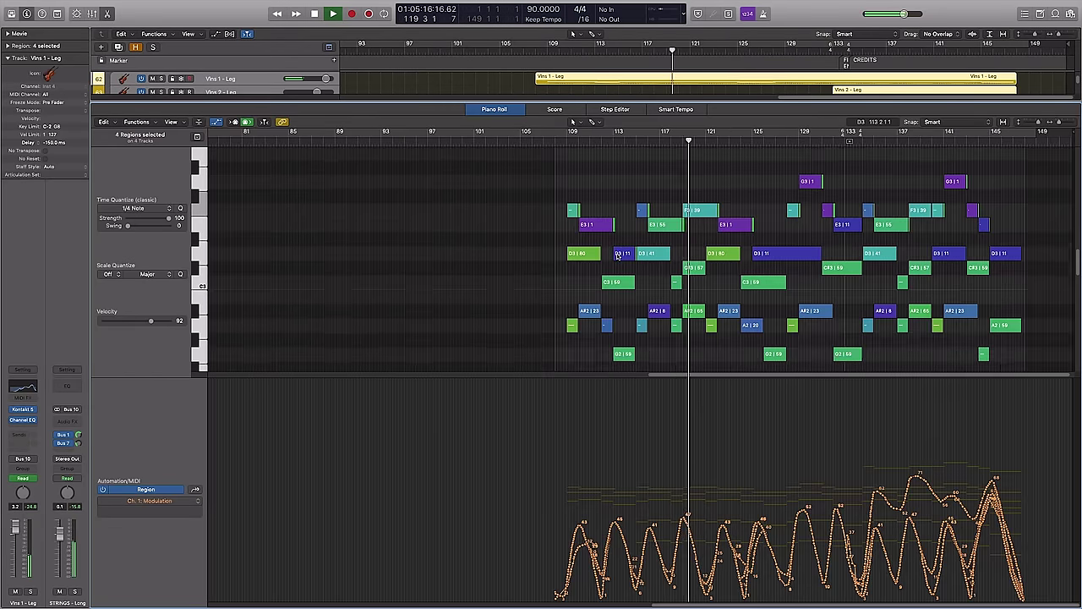
scroll(615, 268, down, 1)
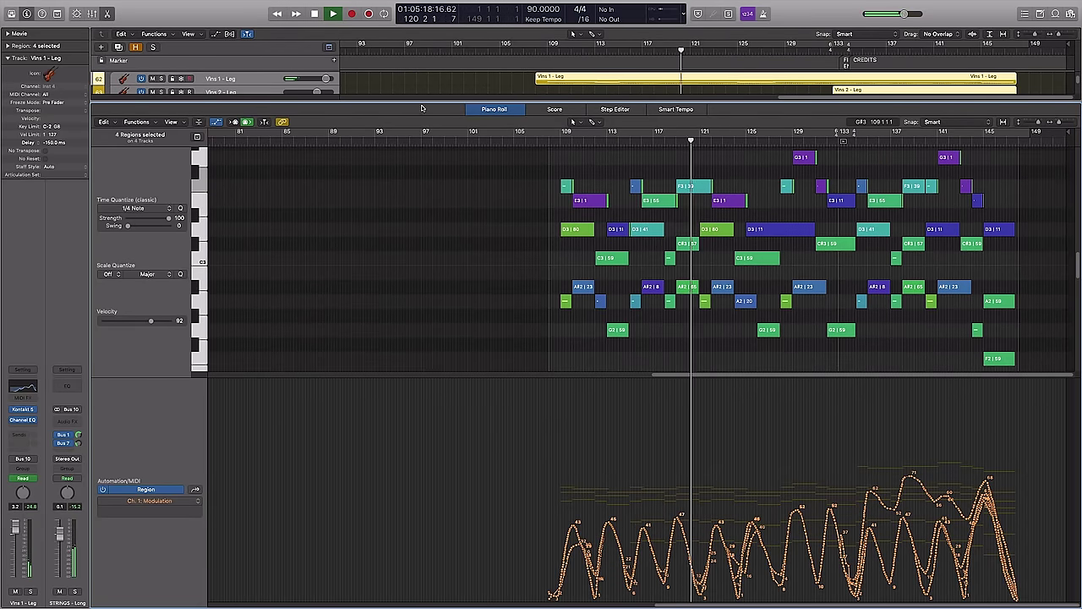
drag(424, 101, 427, 74)
scroll(787, 269, right, 1)
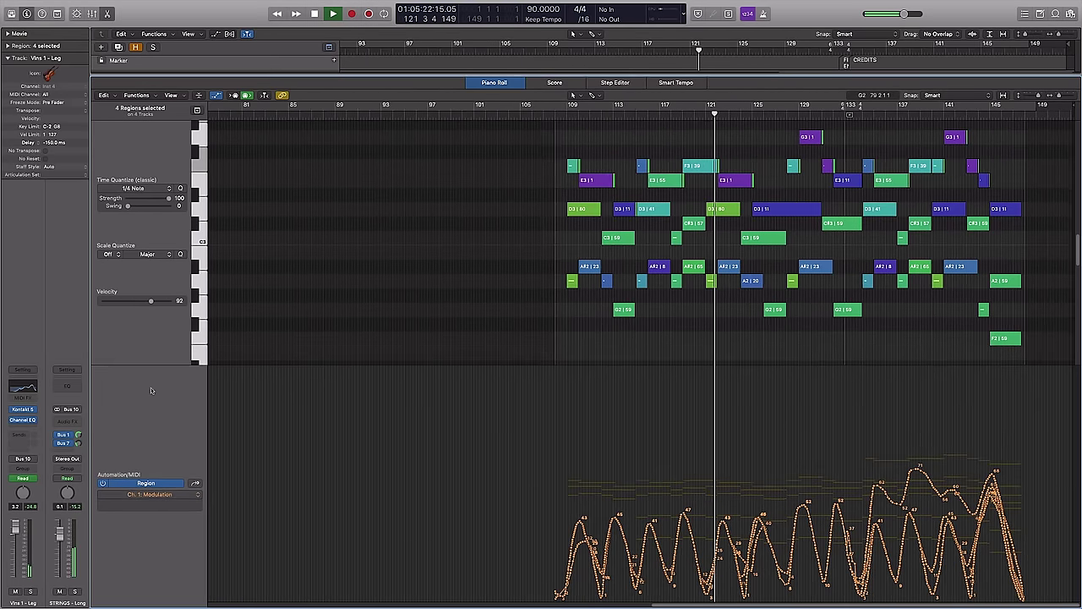
drag(147, 363, 165, 484)
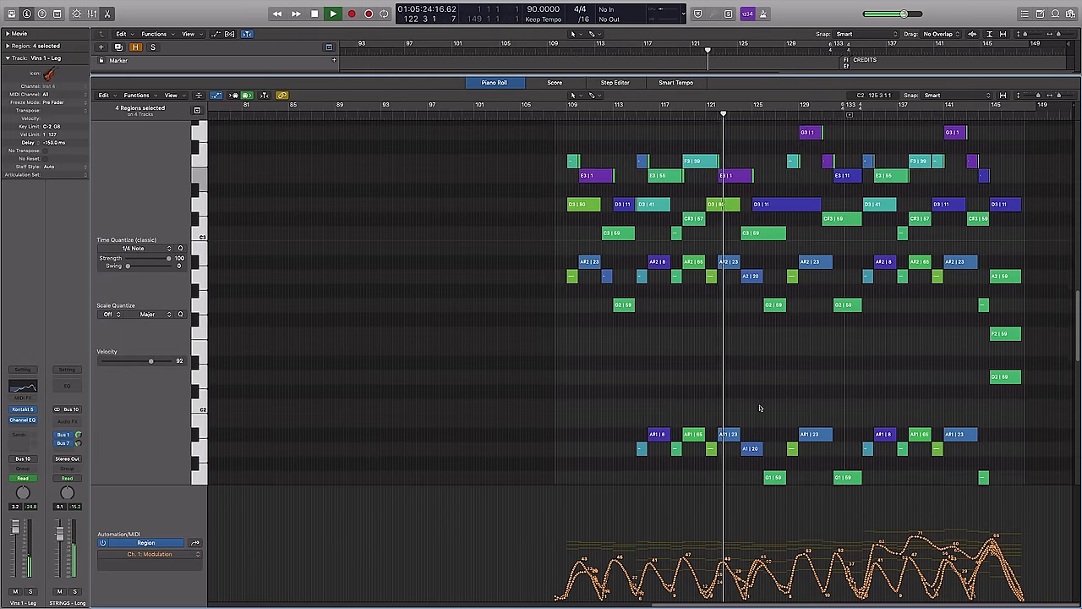
scroll(852, 366, down, 2)
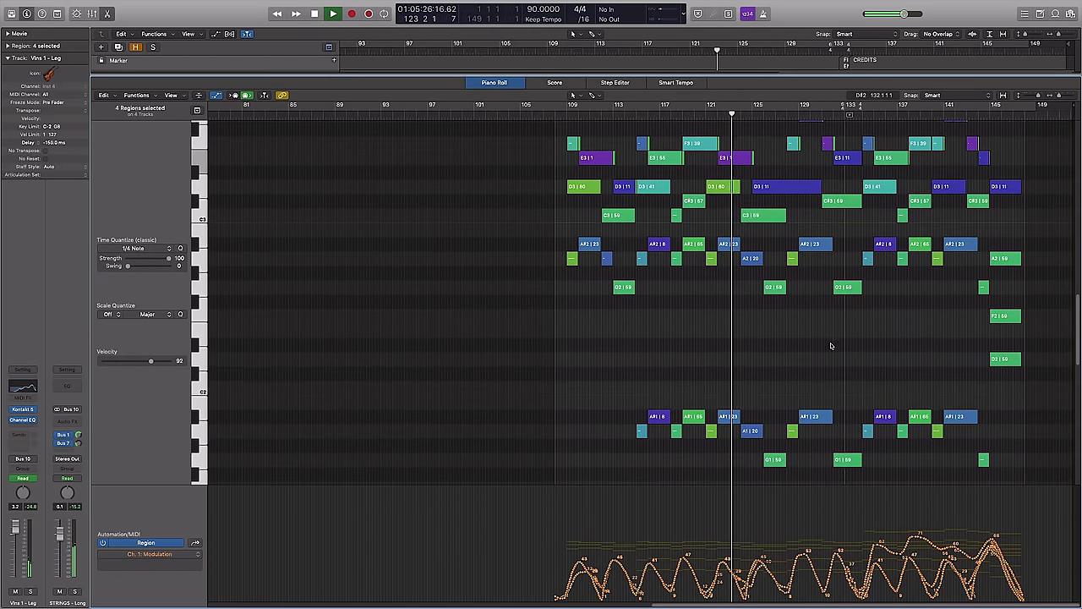
key(super+Right)
scroll(830, 345, up, 2)
key(a)
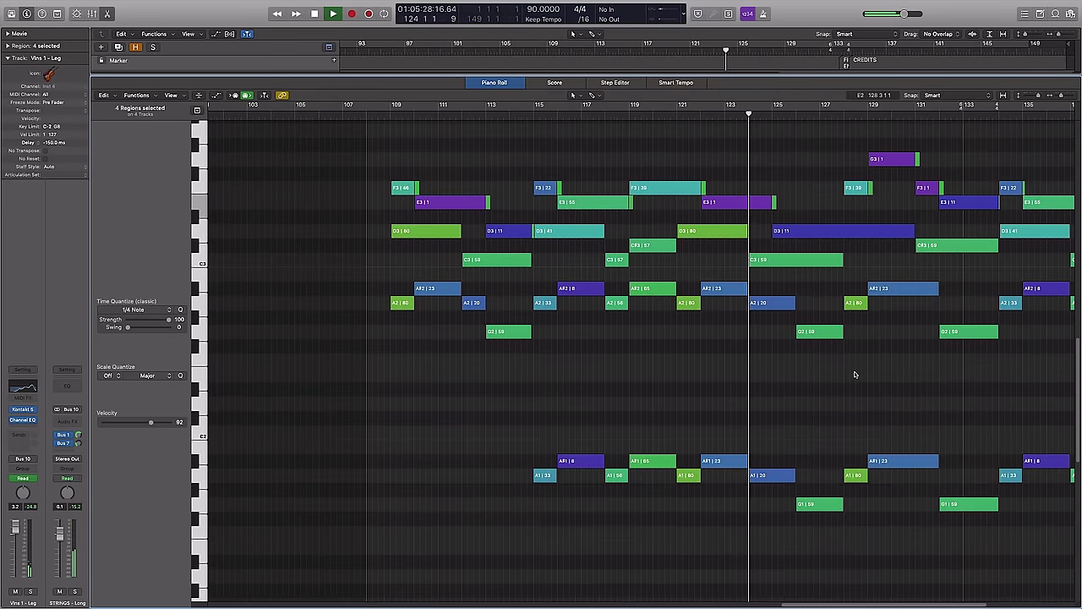
scroll(850, 374, right, 5)
scroll(854, 374, right, 2)
scroll(898, 381, right, 3)
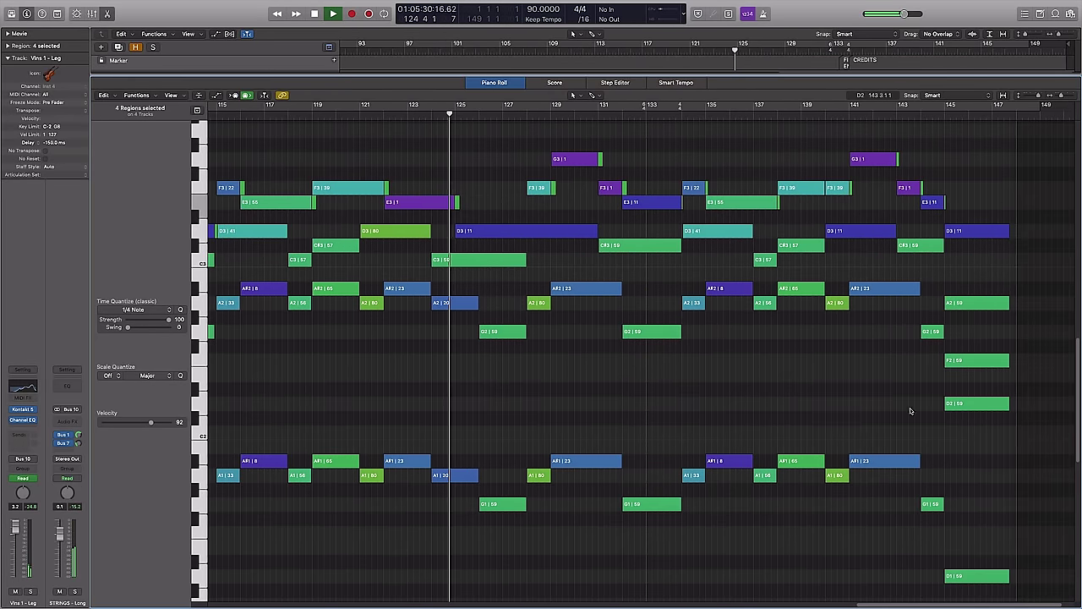
scroll(938, 389, right, 2)
scroll(1014, 330, down, 1)
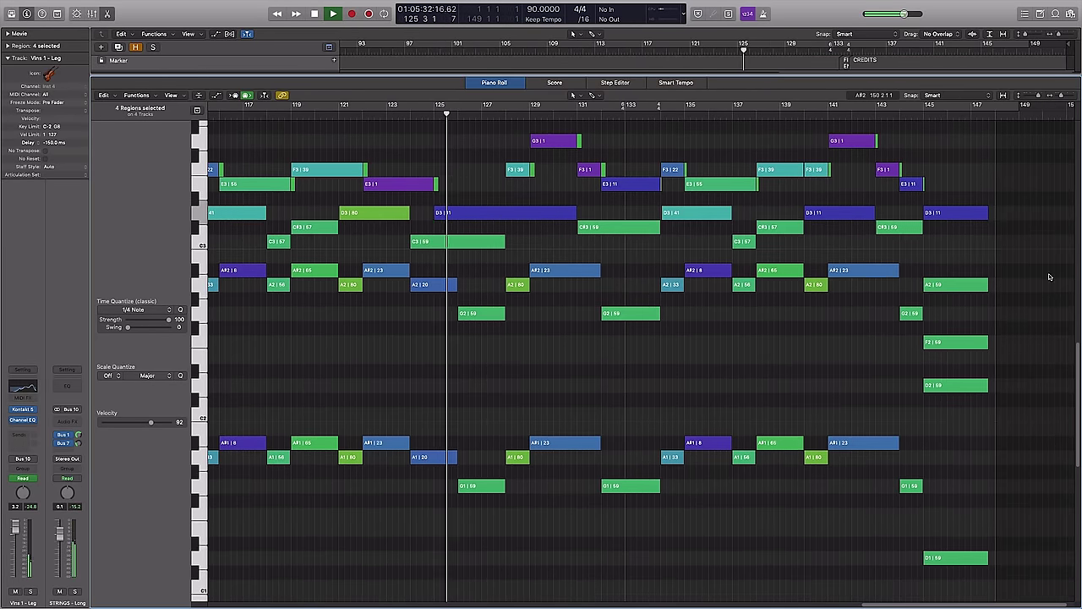
scroll(1048, 275, up, 1)
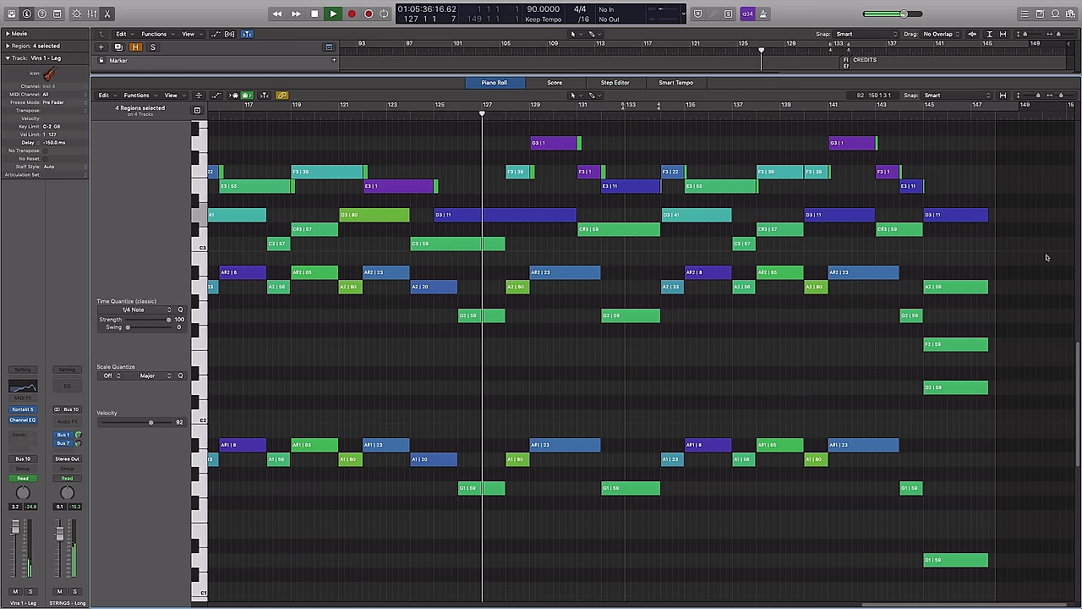
scroll(1047, 262, up, 1)
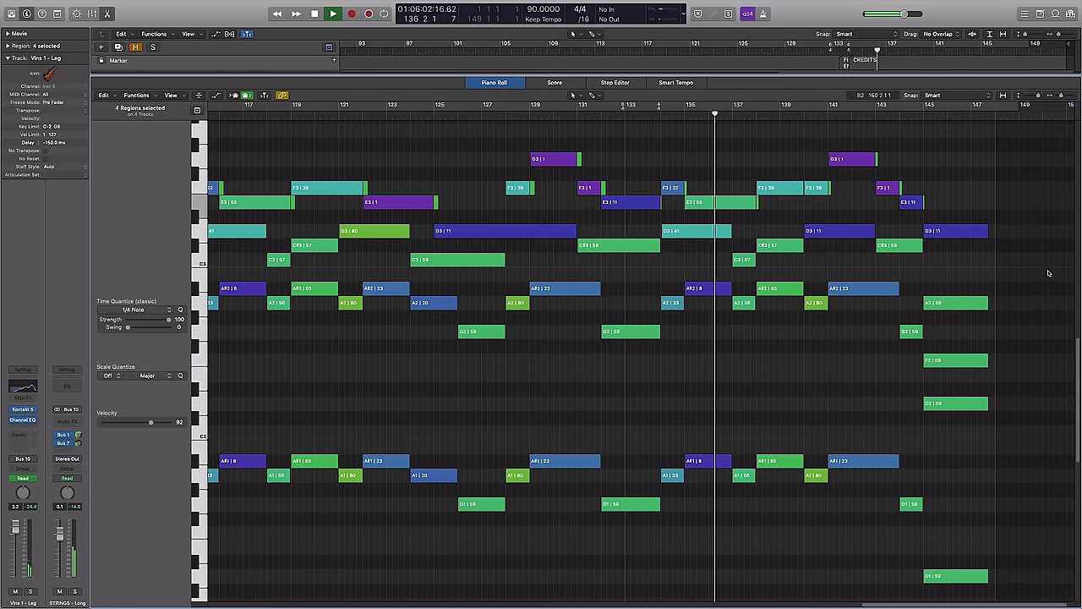
Watch the credits in a floating Movie window moved aside, then stop playback near bar 148
click(8, 33)
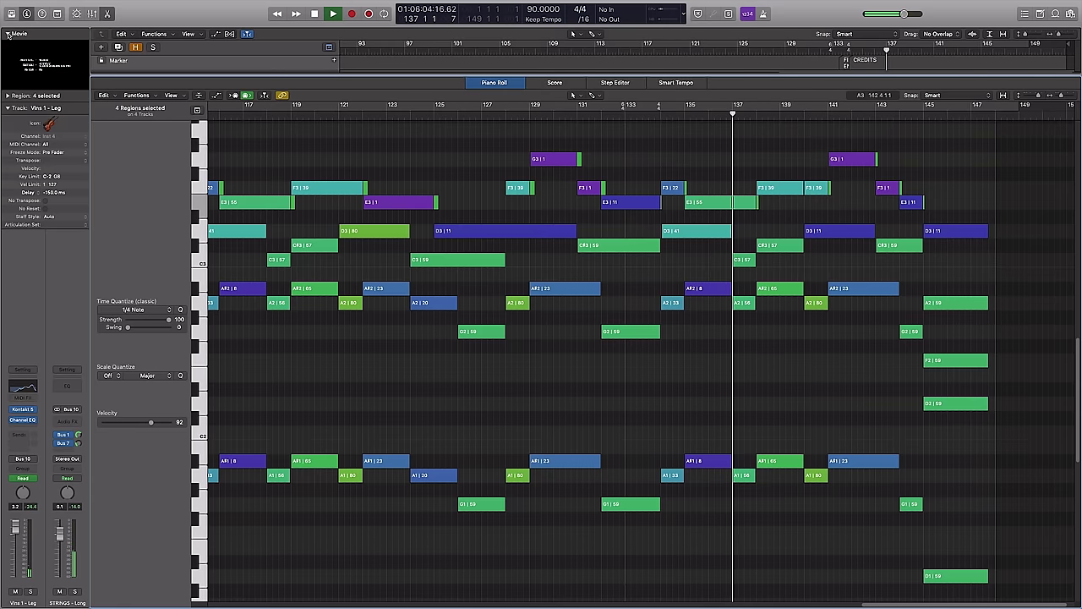
click(28, 69)
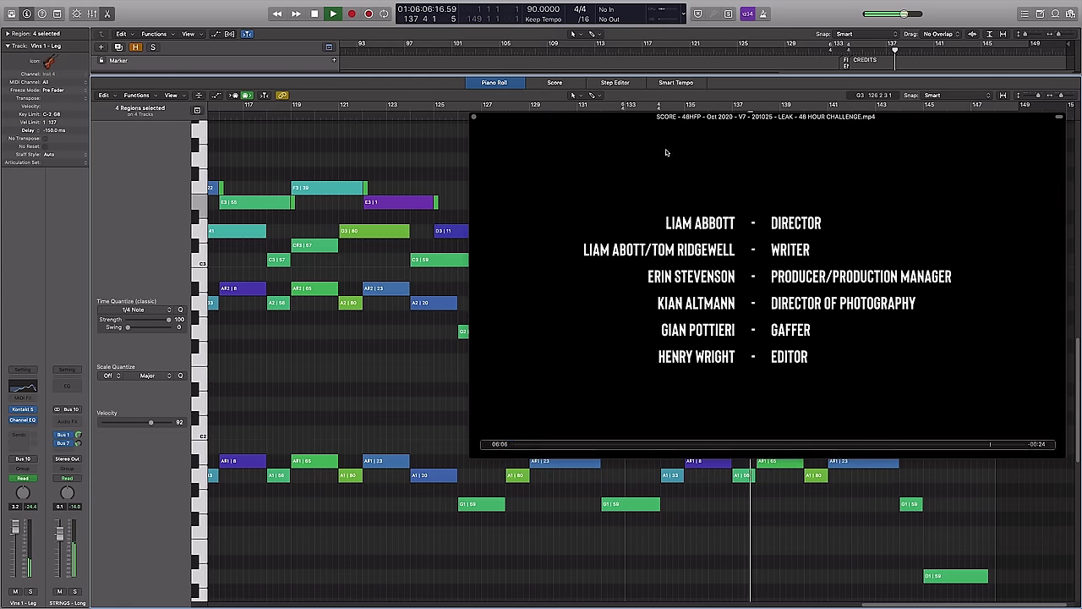
mouse_move(575, 142)
mouse_down()
mouse_move(337, 142)
mouse_move(129, 106)
mouse_up()
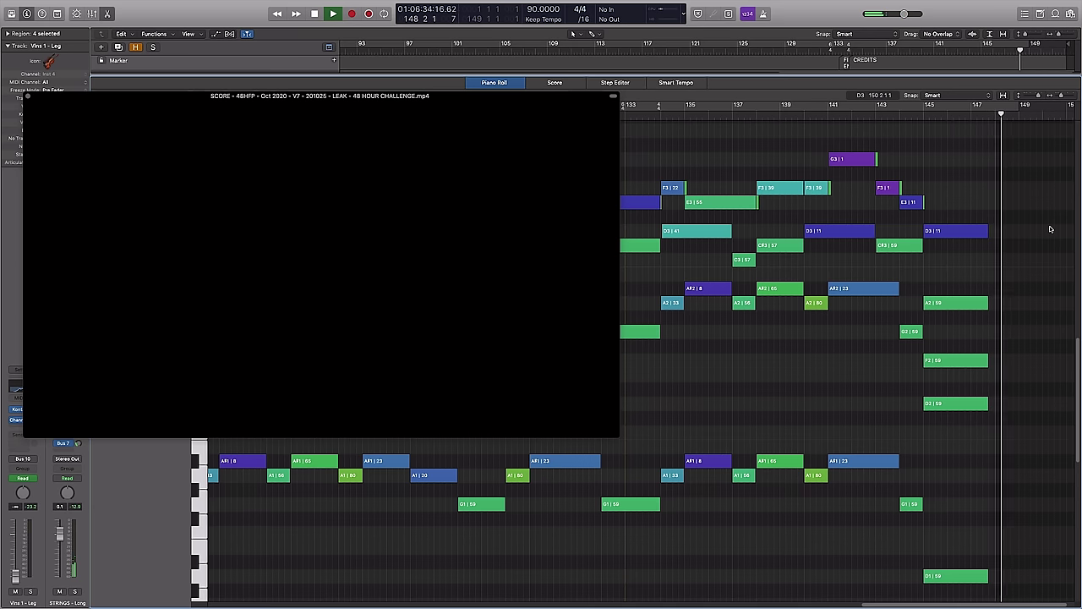
key(space)
Close the movie window and Piano Roll, zoom out from bar 1, and select C Strings Ens - Short
click(25, 95)
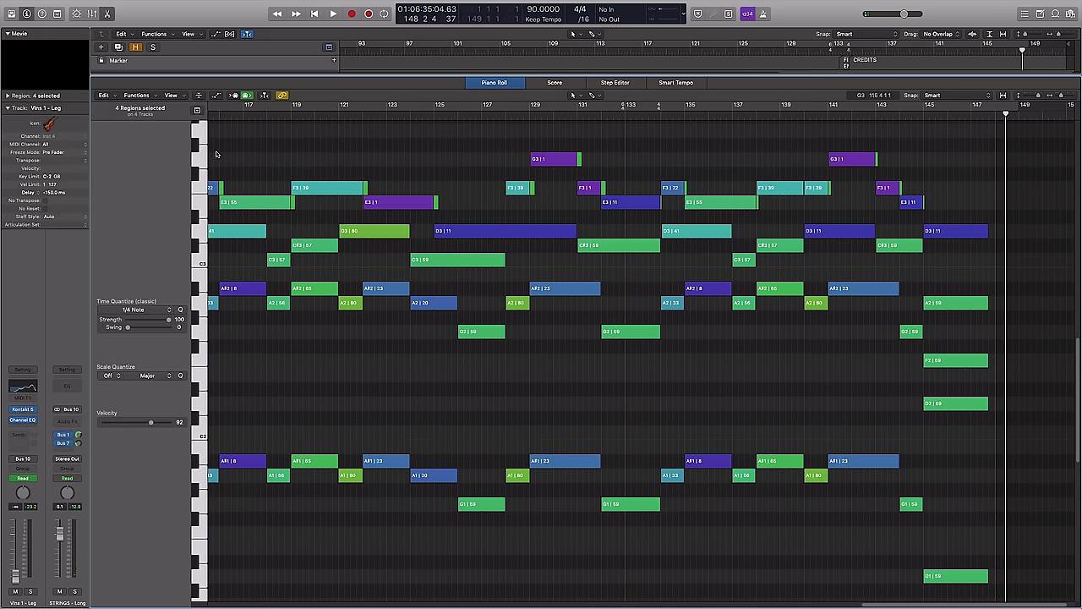
key(e)
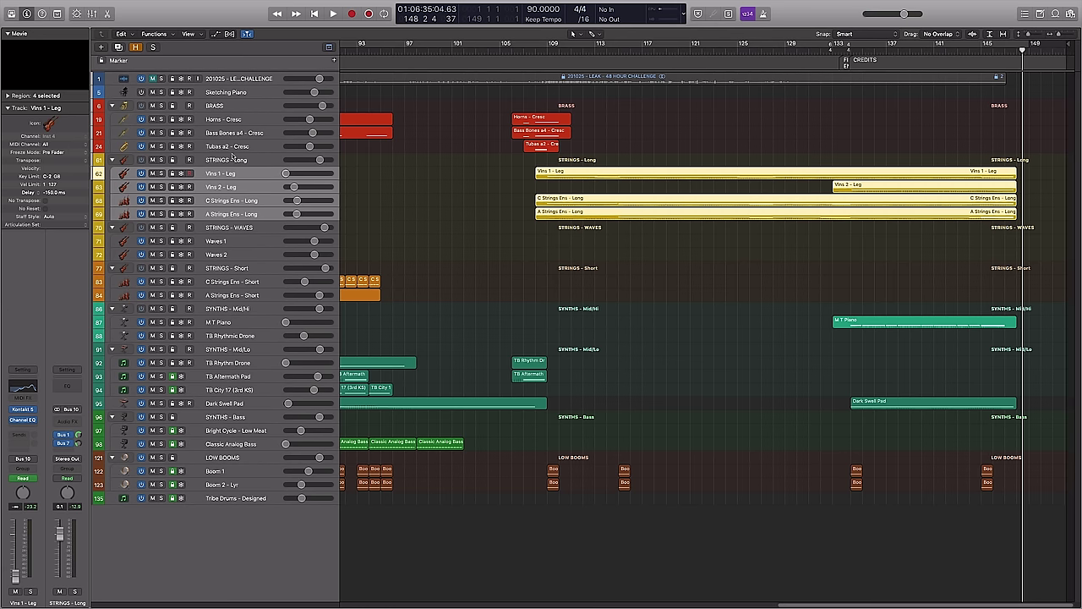
click(690, 334)
key(z)
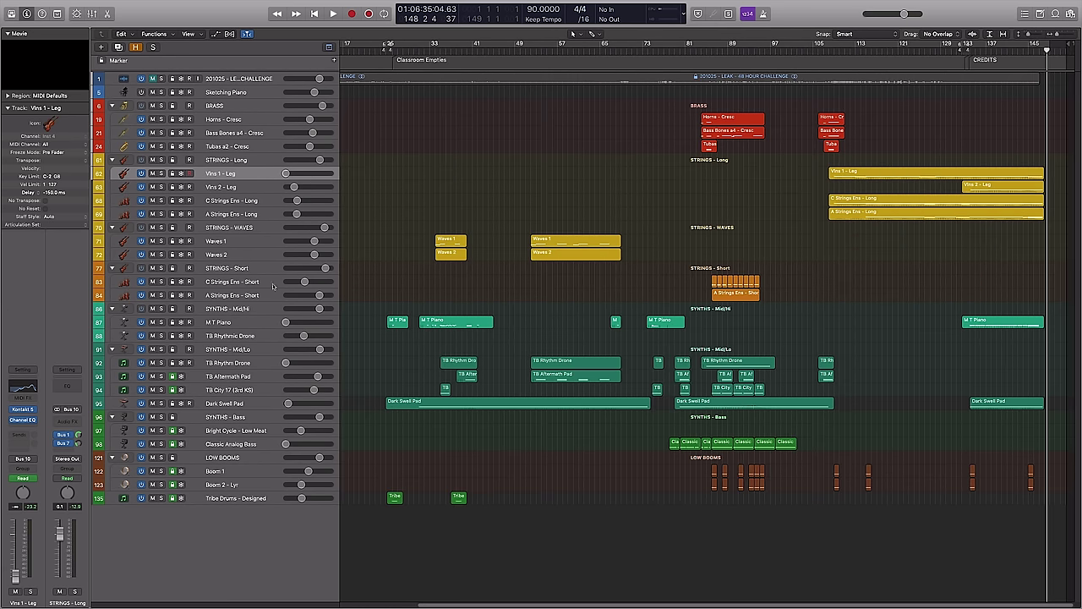
click(244, 284)
click(8, 34)
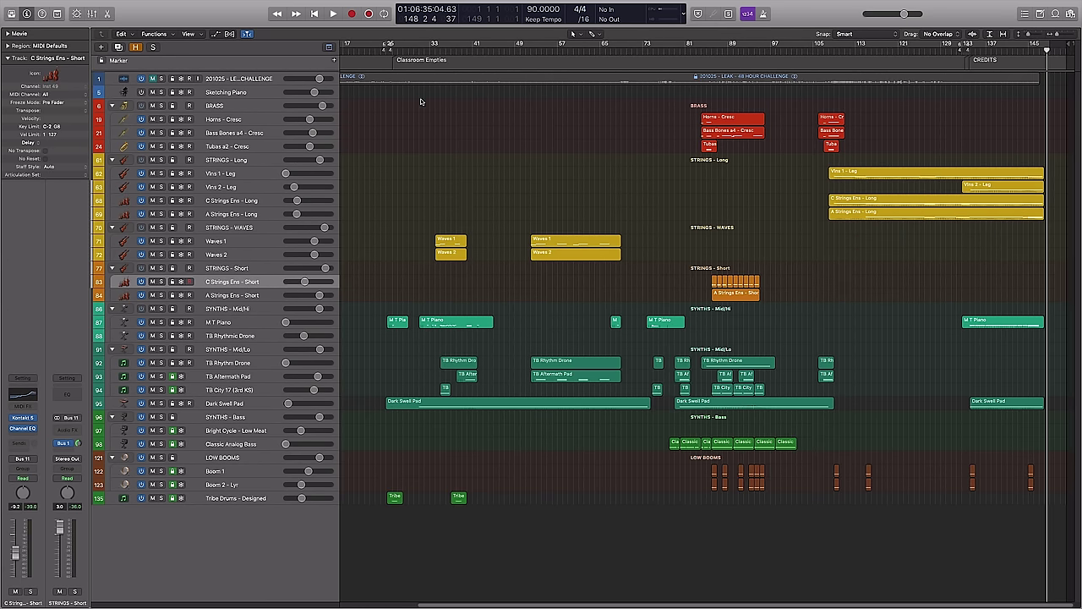
key(z)
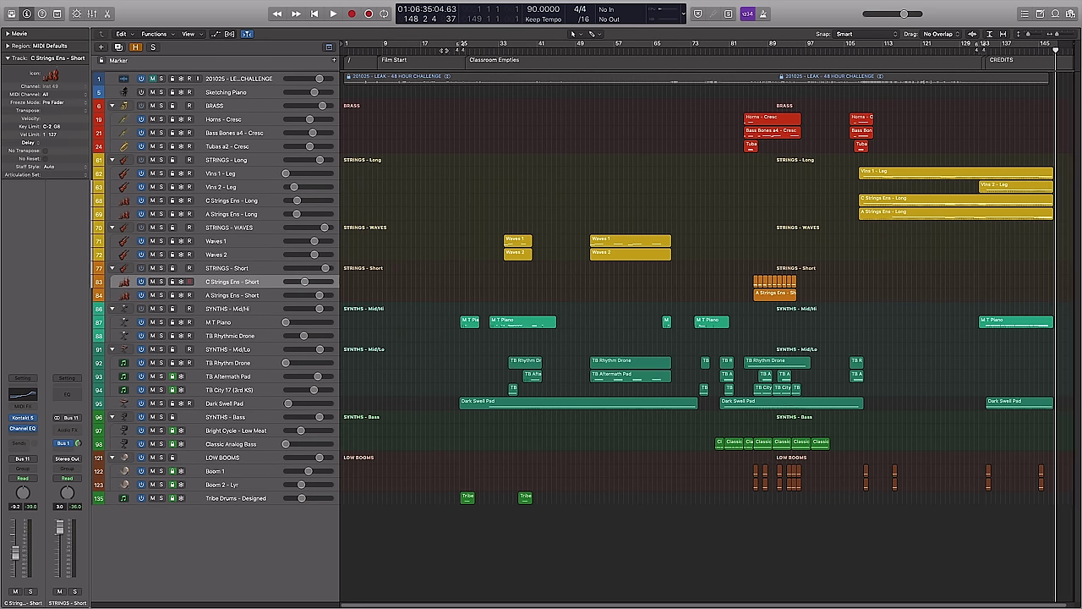
Move the playhead to bars 22 and 8, then park it at the Classroom Empties marker
click(446, 50)
key(z)
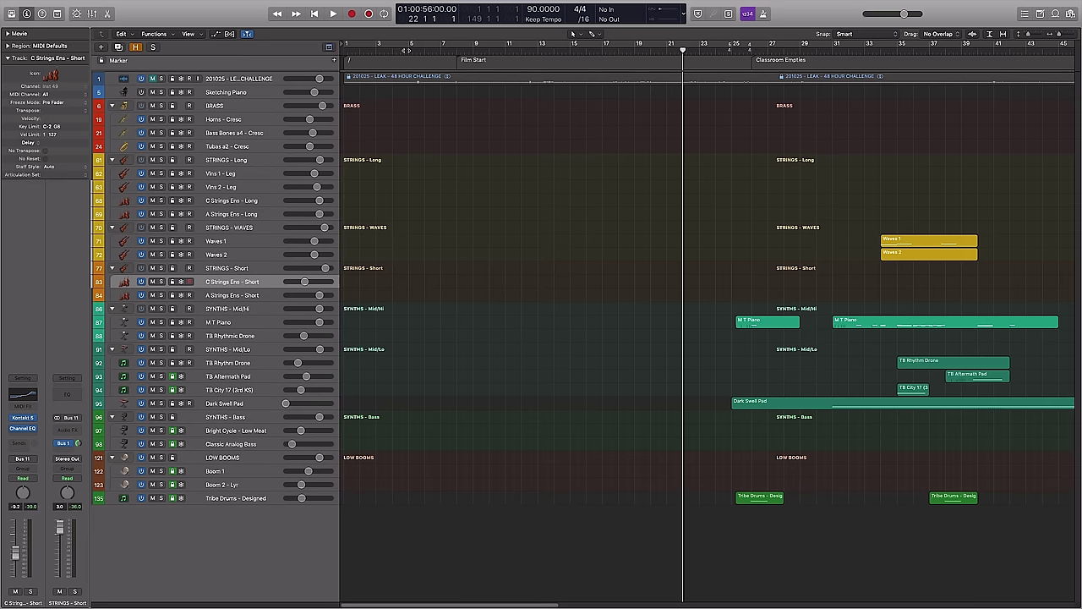
click(456, 50)
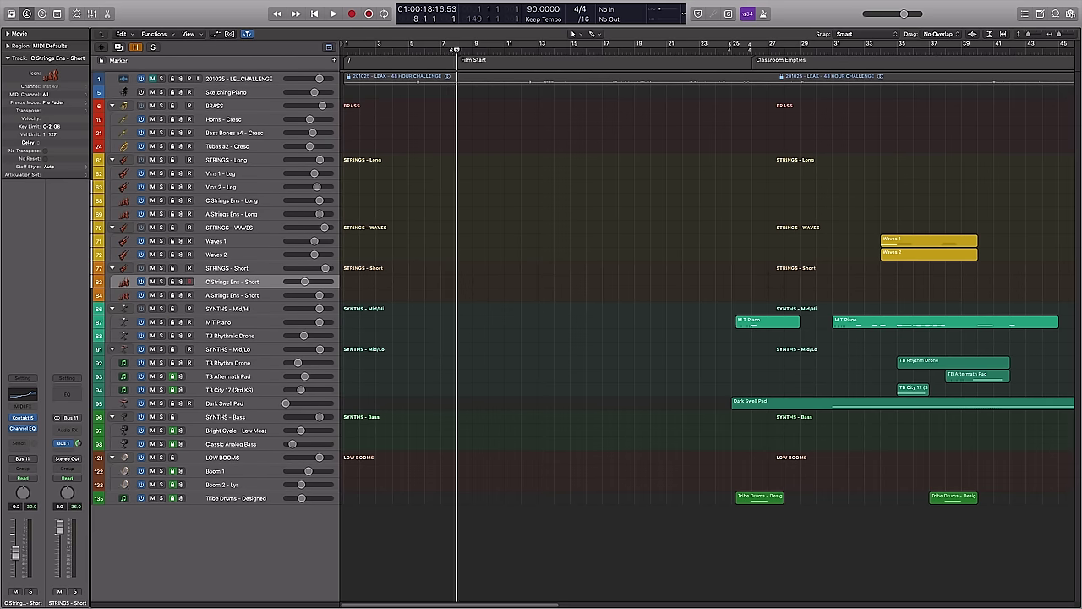
click(748, 50)
scroll(790, 172, right, 3)
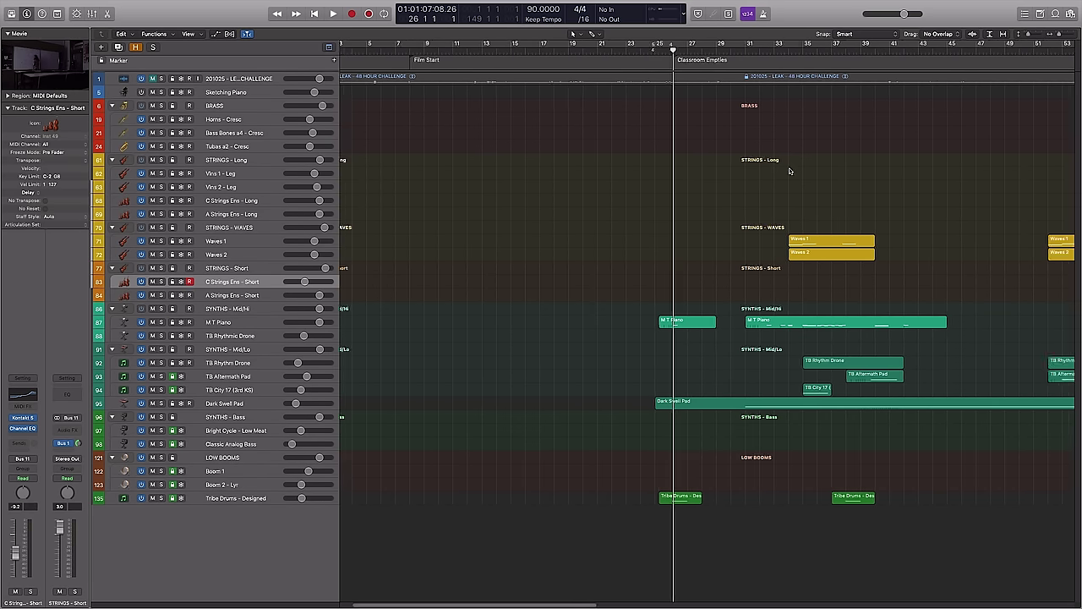
scroll(769, 104, right, 5)
scroll(710, 115, right, 3)
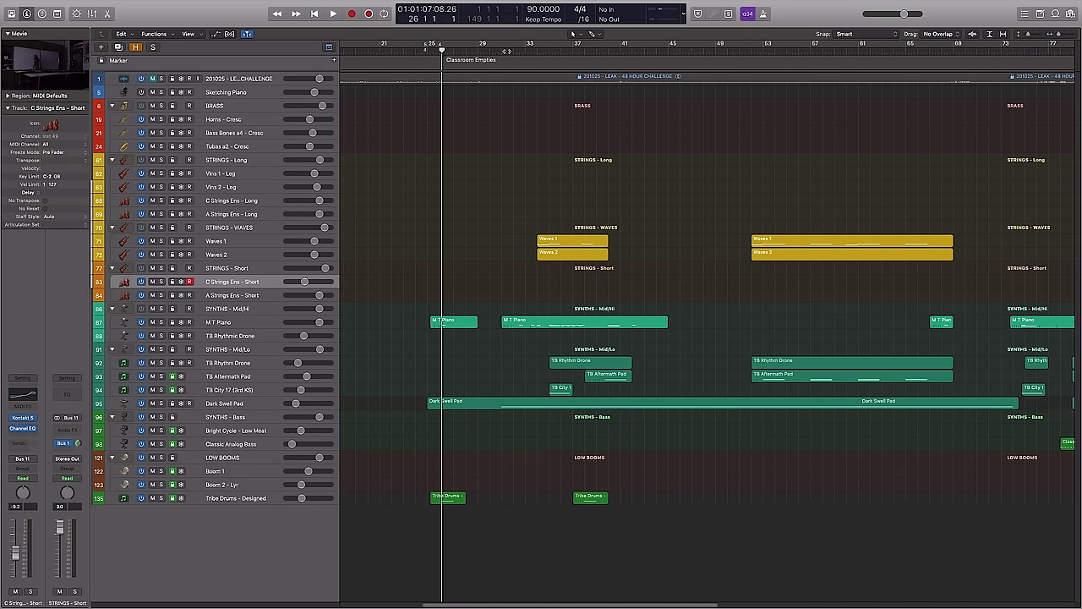
key(super+Left)
key(super+Left)
key(super+Left)
key(super+Left)
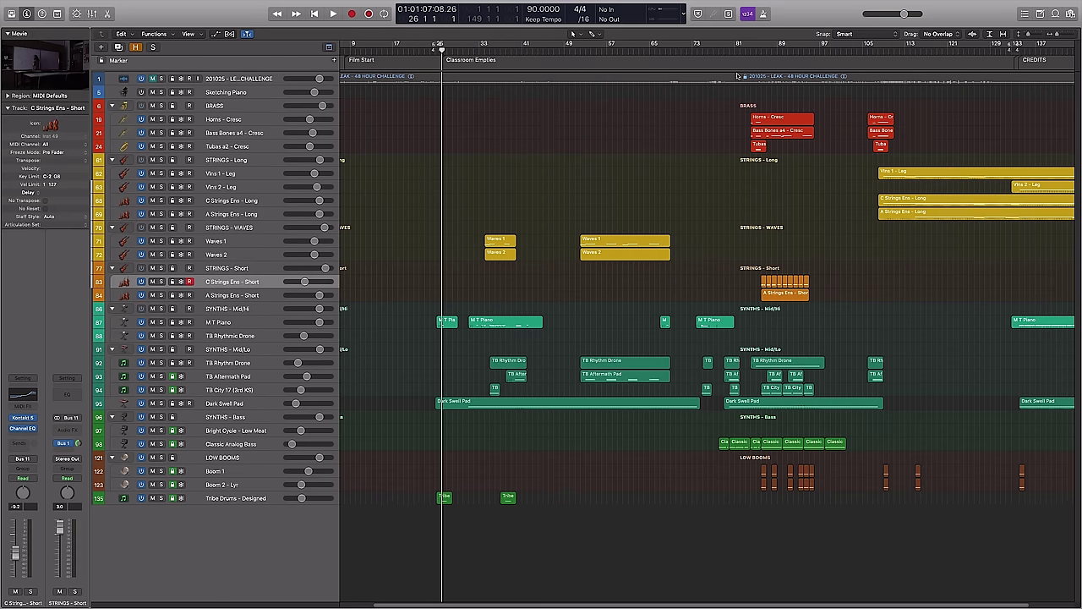
scroll(639, 100, right, 2)
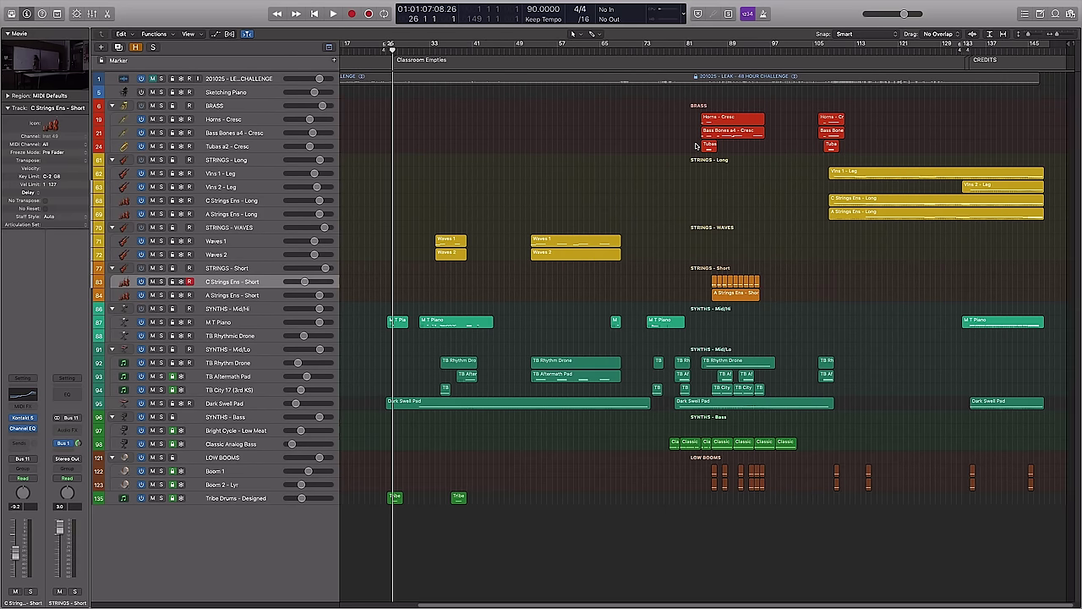
Zoom in on bars 133–134 and set the playhead just before the Credits marker
click(959, 50)
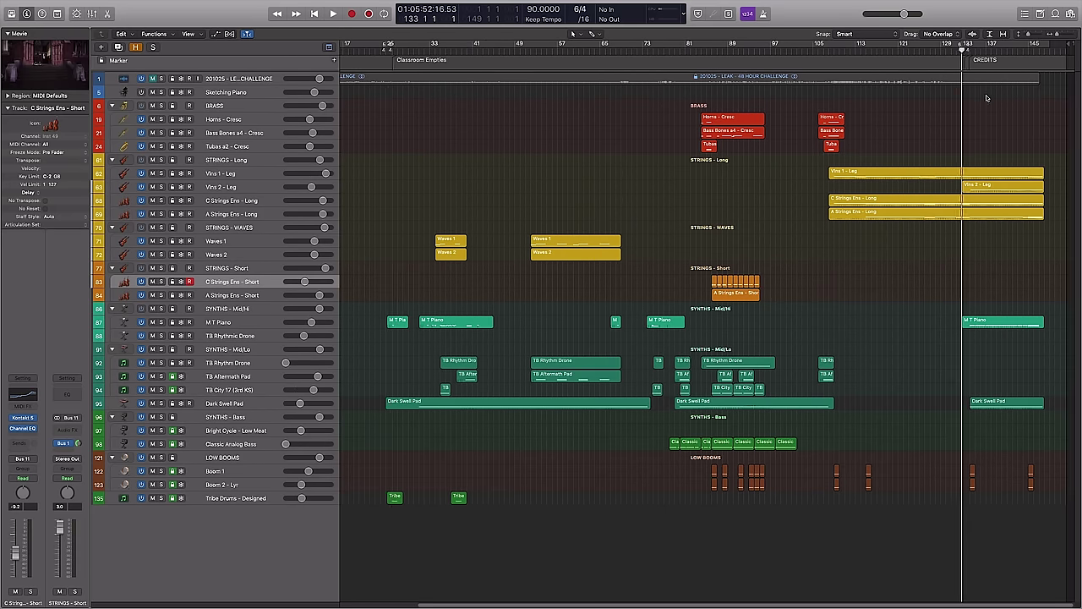
key(super+Right)
key(super+Right)
key(super+Right)
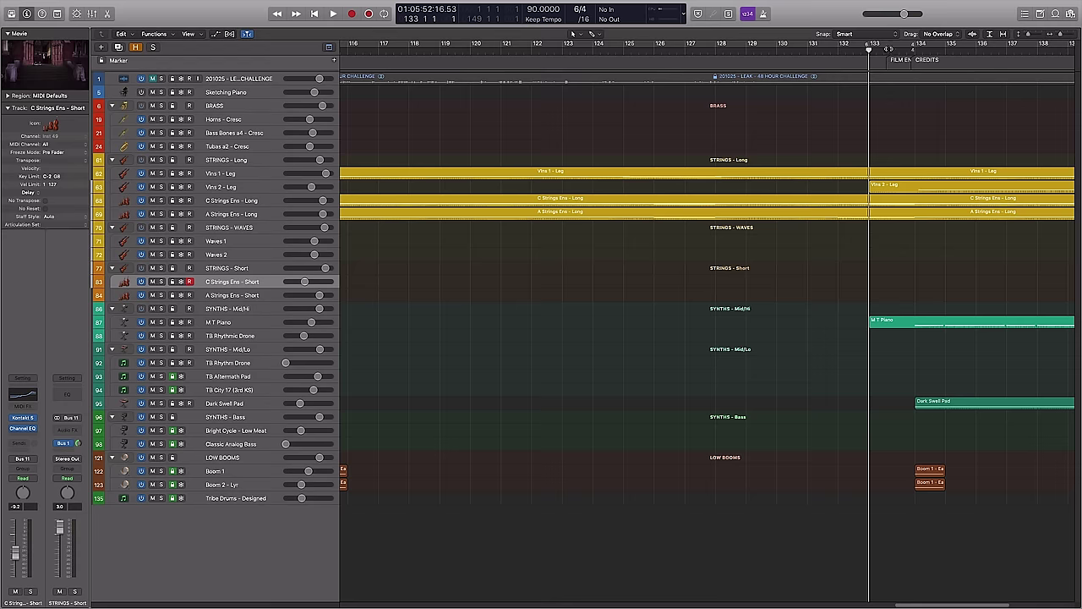
click(913, 54)
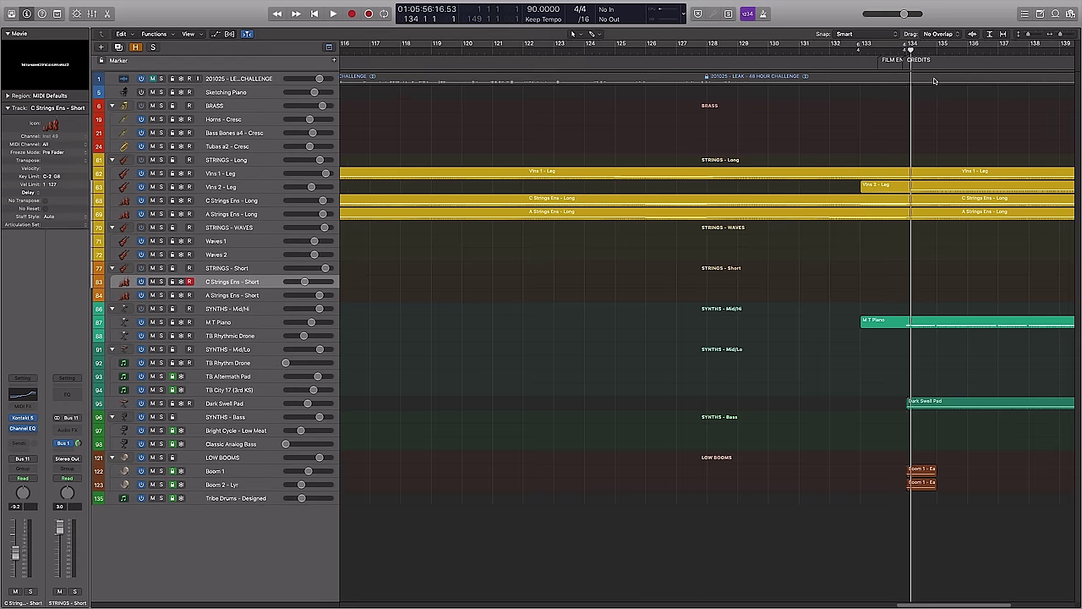
double_click(813, 52)
key(super+Right)
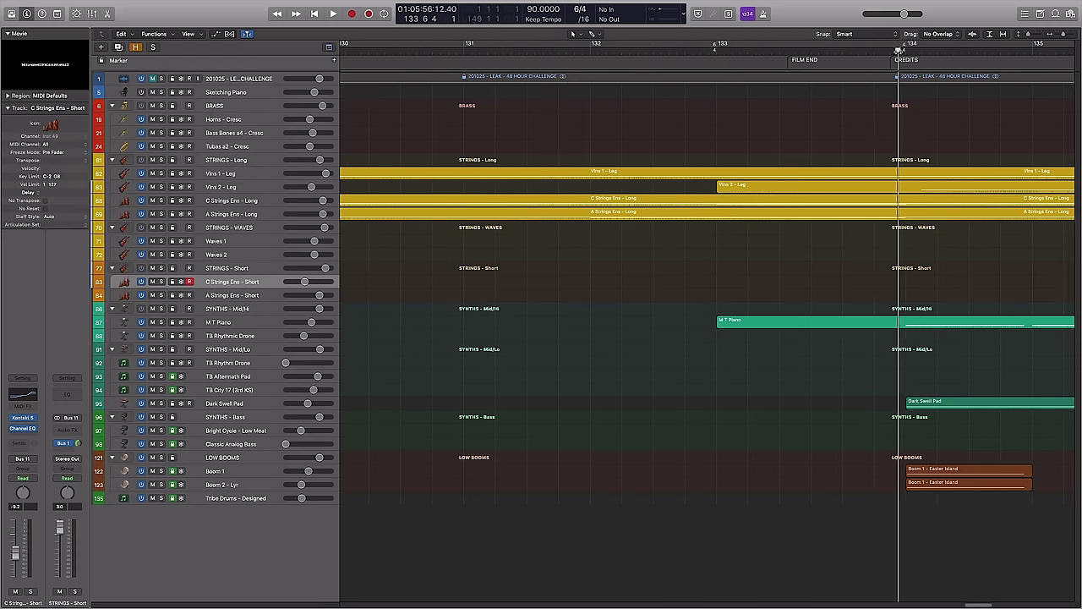
mouse_move(944, 49)
mouse_down()
mouse_move(893, 68)
mouse_move(887, 92)
mouse_up()
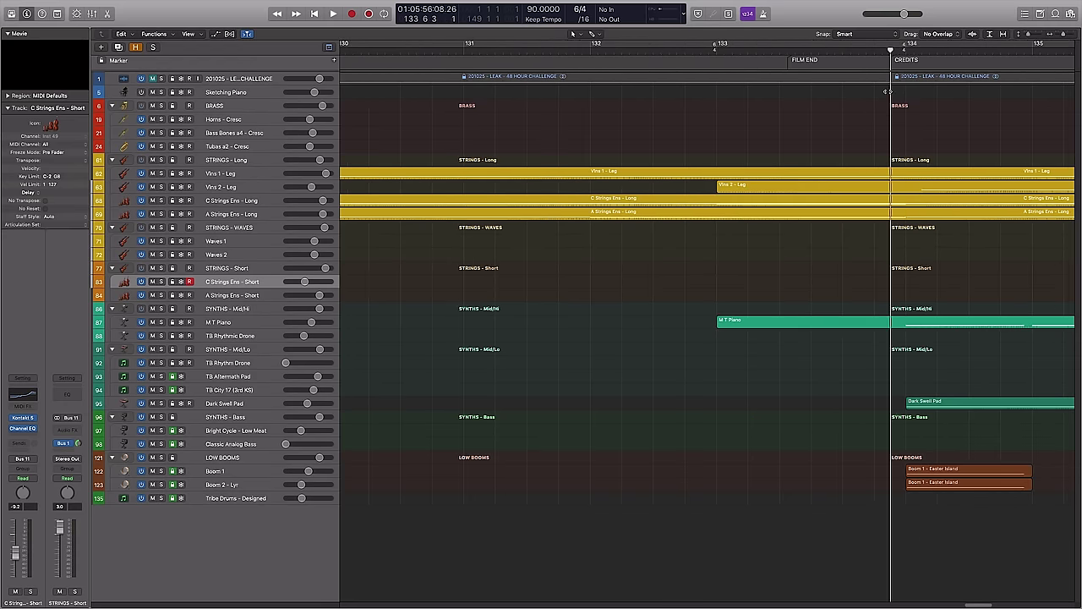
Zoom out to the whole arrangement and bring the playhead back to bar 94
key(super+Left)
key(super+Left)
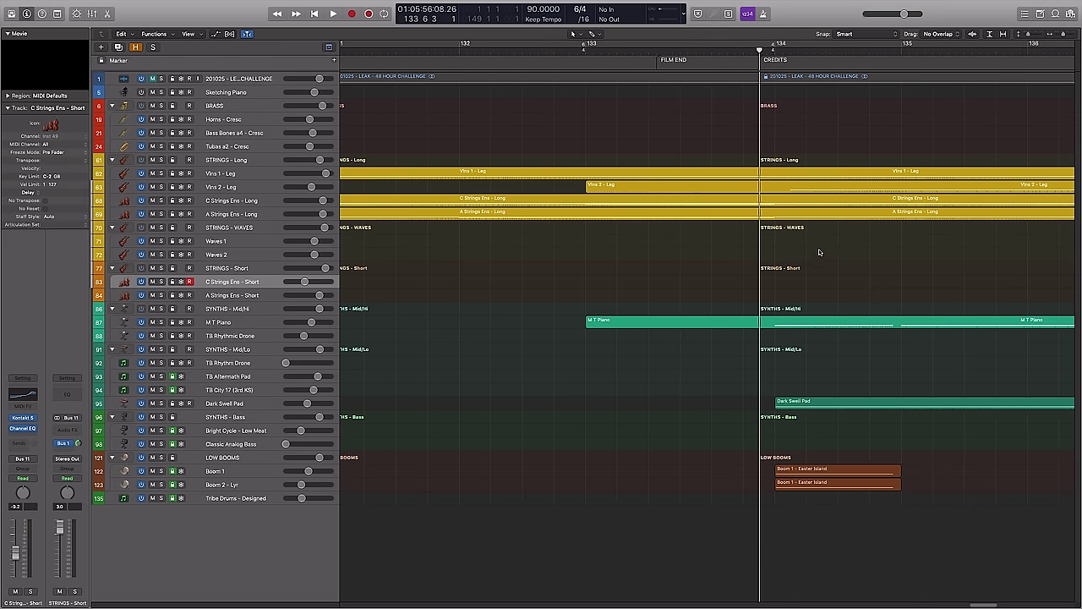
key(super+Left)
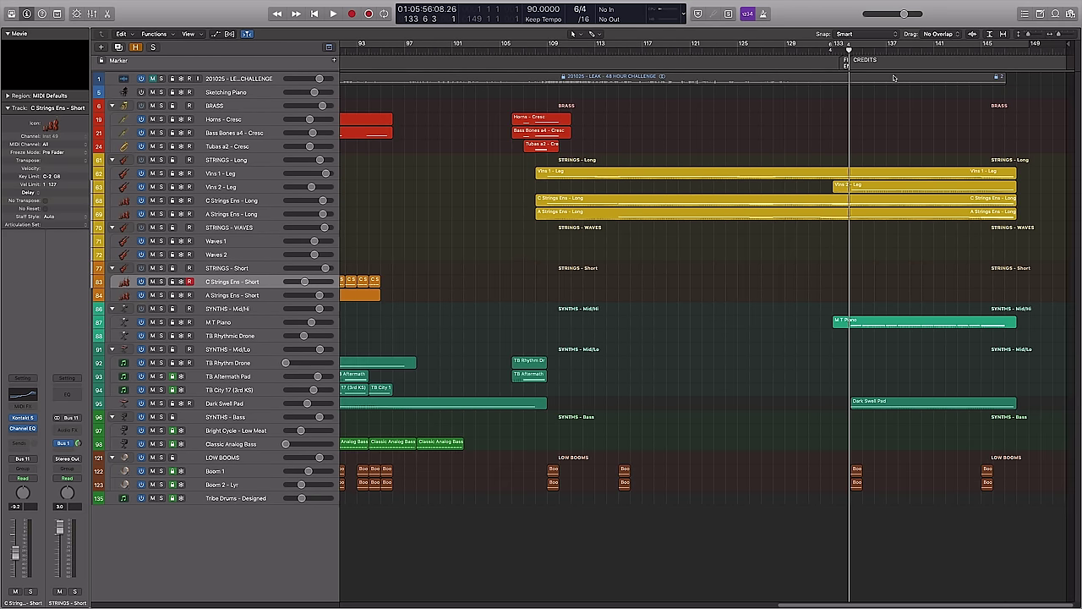
mouse_move(522, 51)
mouse_down()
mouse_move(479, 65)
mouse_move(375, 65)
mouse_up()
key(super+Left)
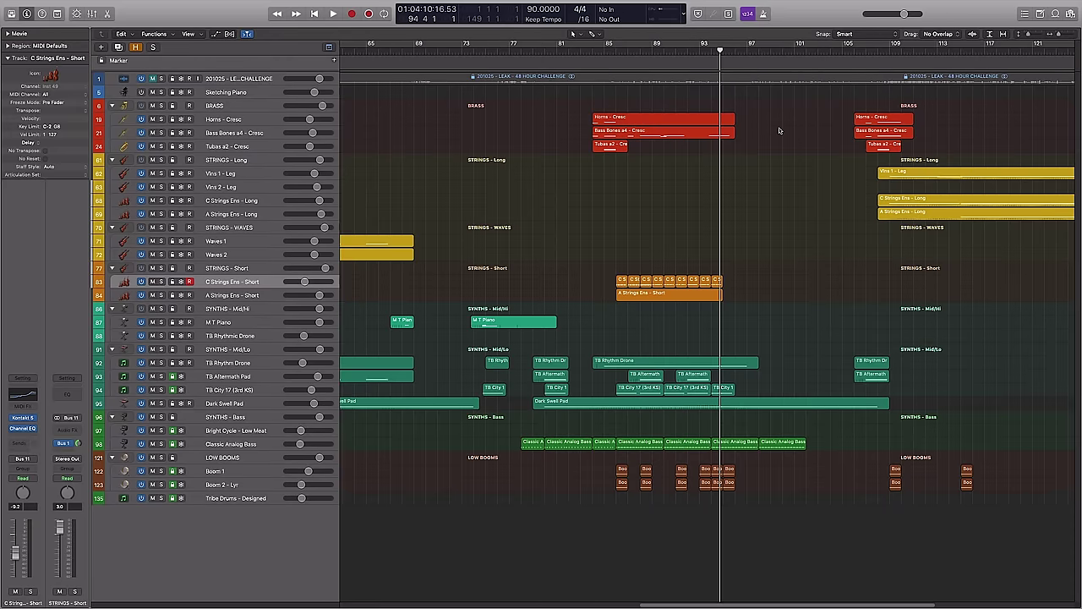
key(super+Left)
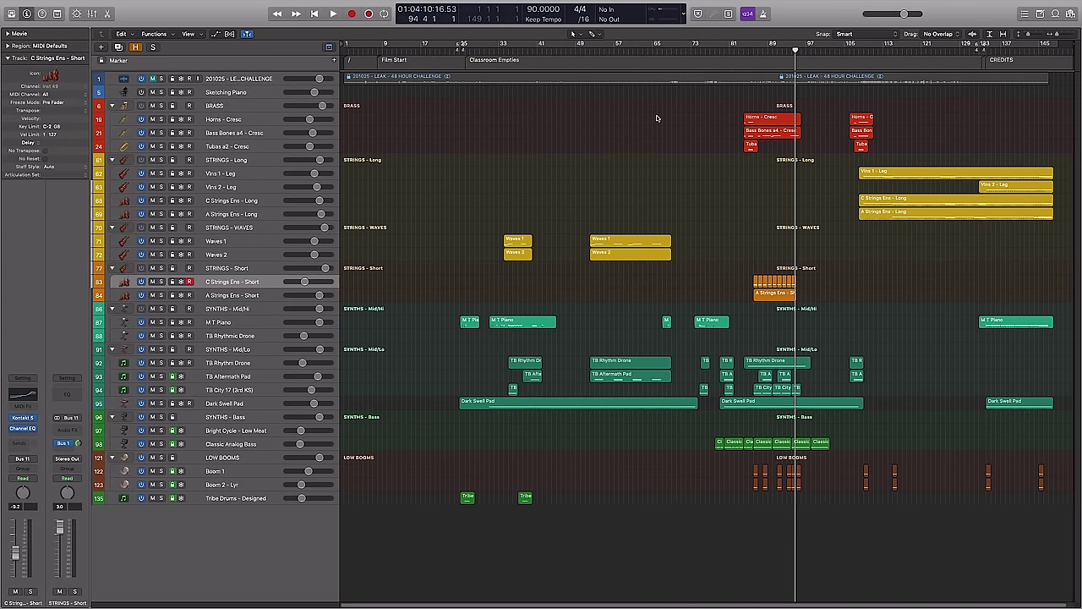
Return the playhead to the start, then select the Sketching Piano track at bar 25
key(Return)
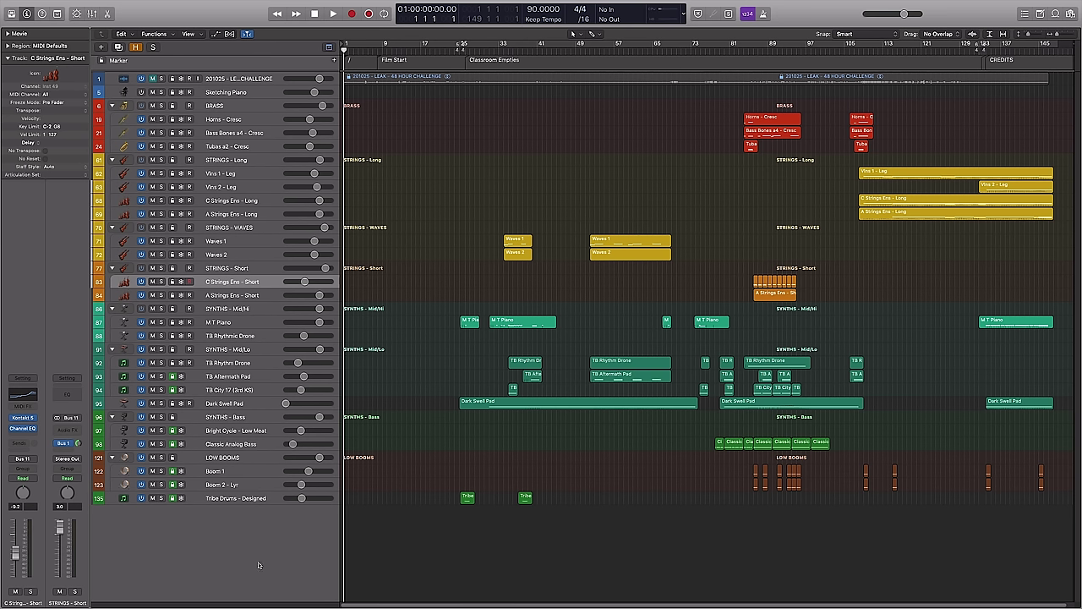
click(465, 91)
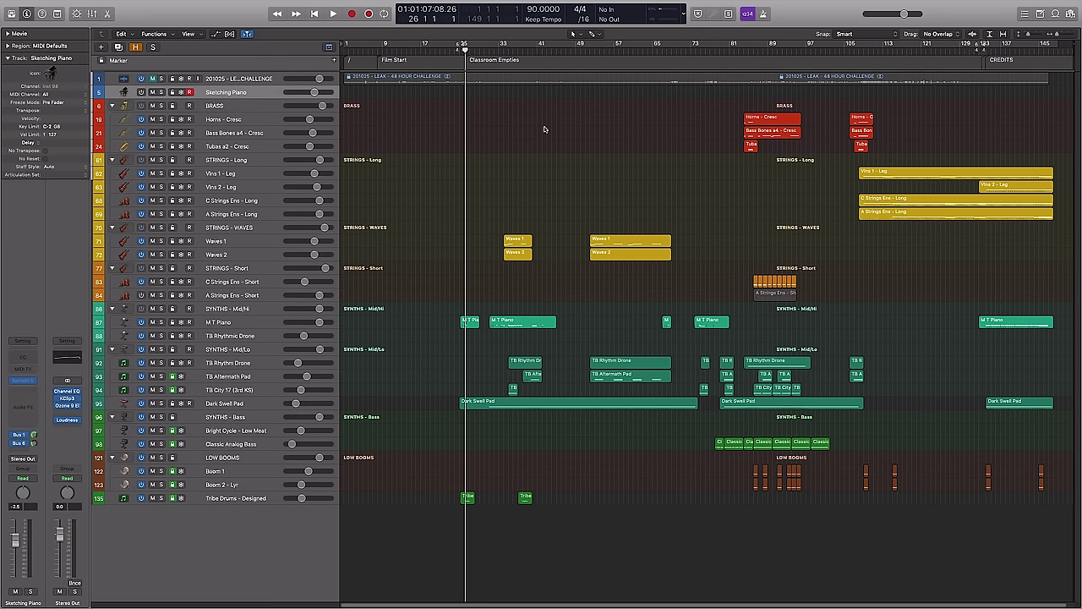